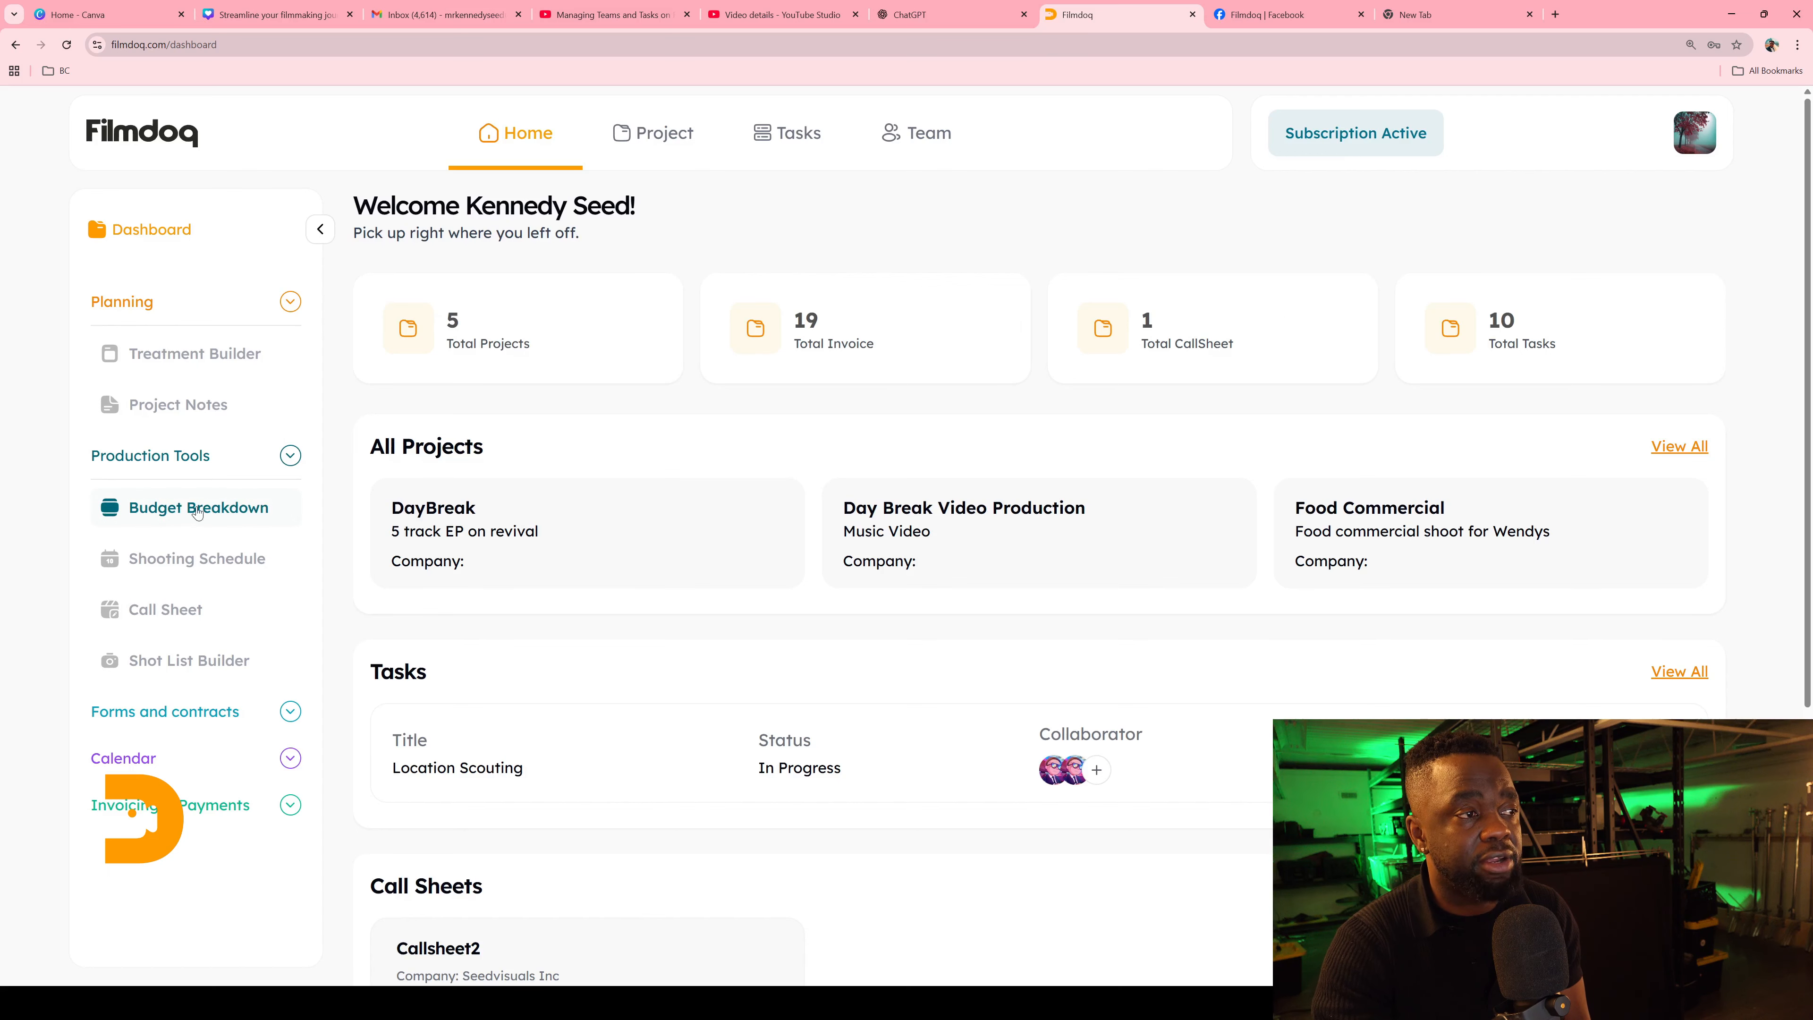
Start a new budget breakdown titled "Food Commercial Cost" with an estimated budget of $5,000.
{"action": "left_click", "coordinate": [197, 513]}
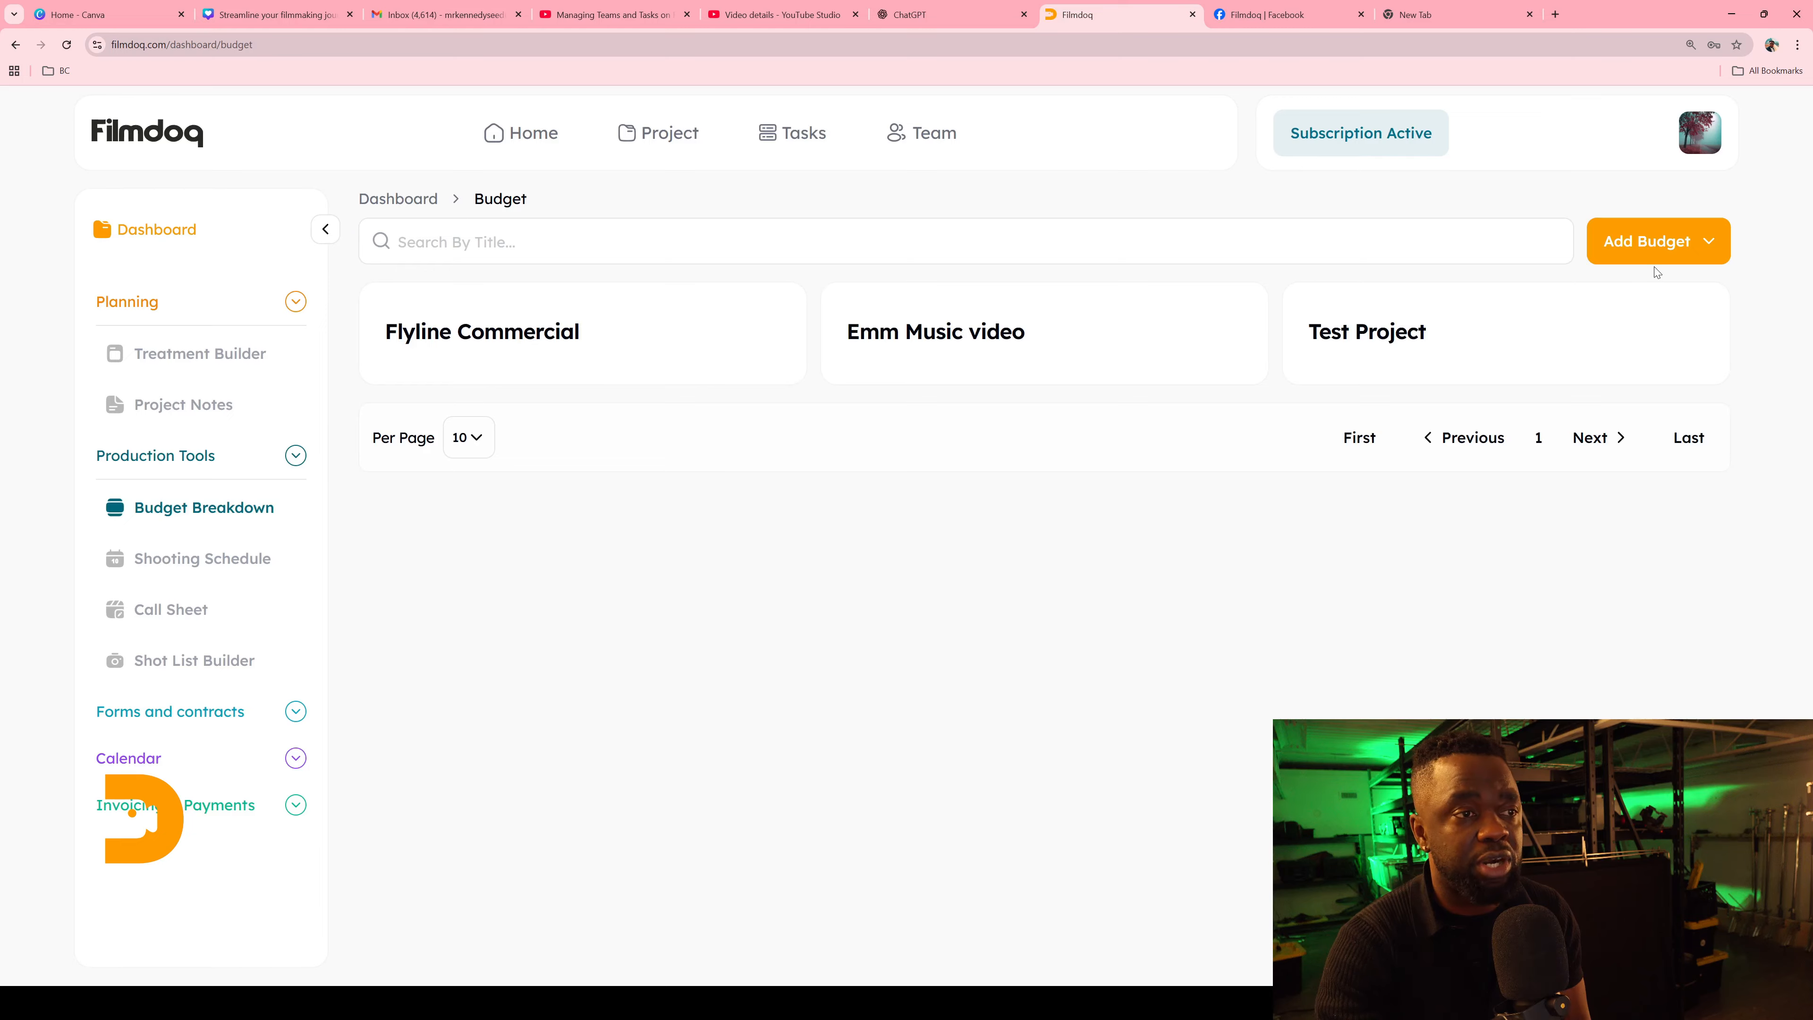
{"action": "left_click", "coordinate": [1655, 242]}
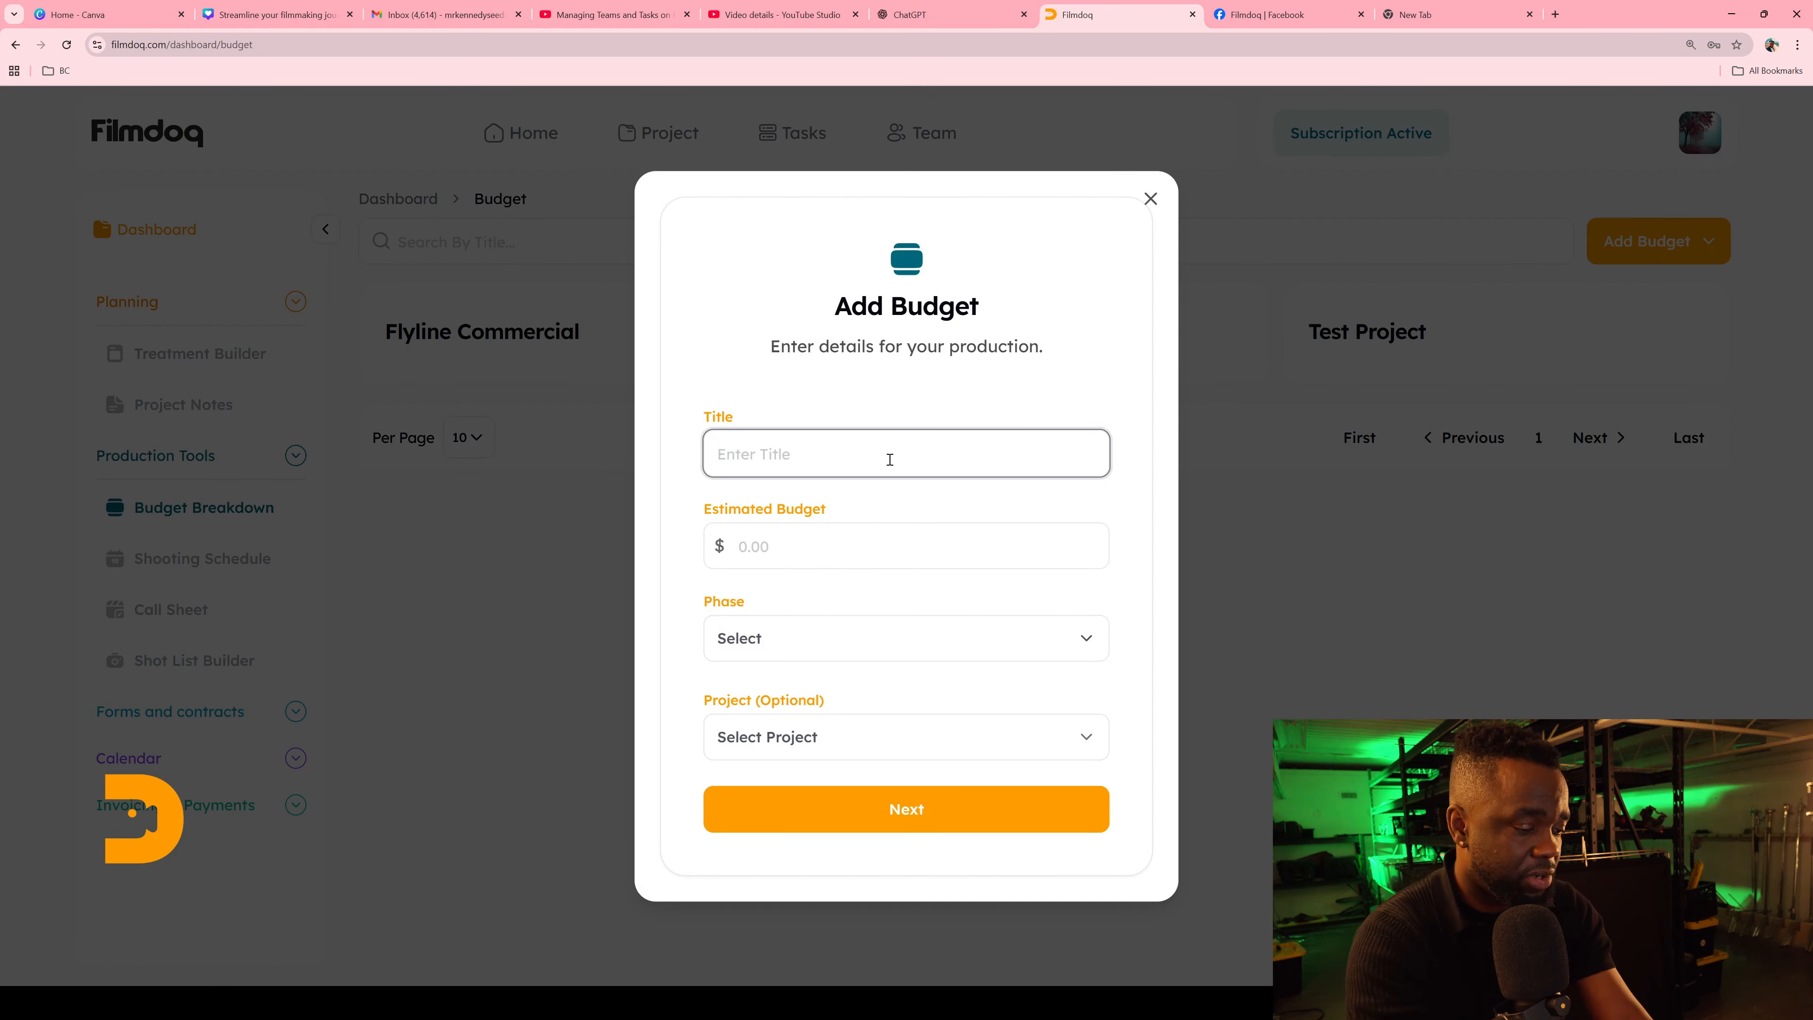
{"action": "type", "text": "Food C"}
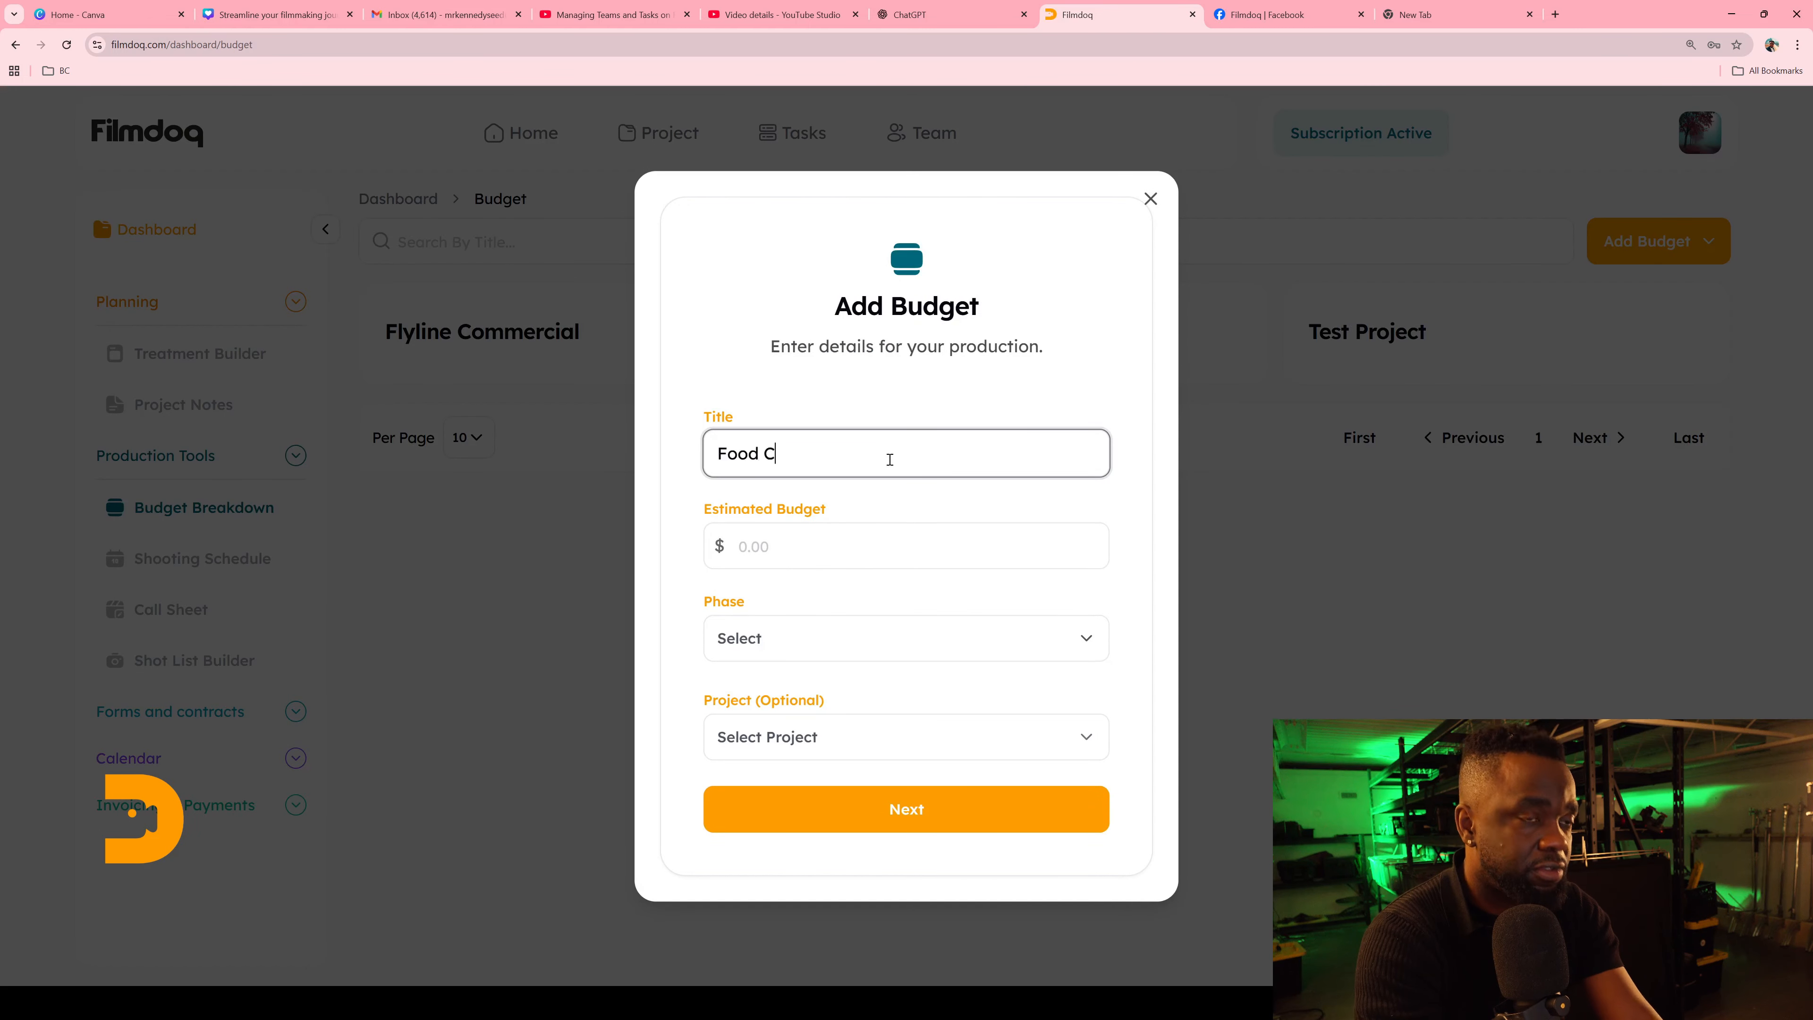
{"action": "type", "text": "ommercial Cost"}
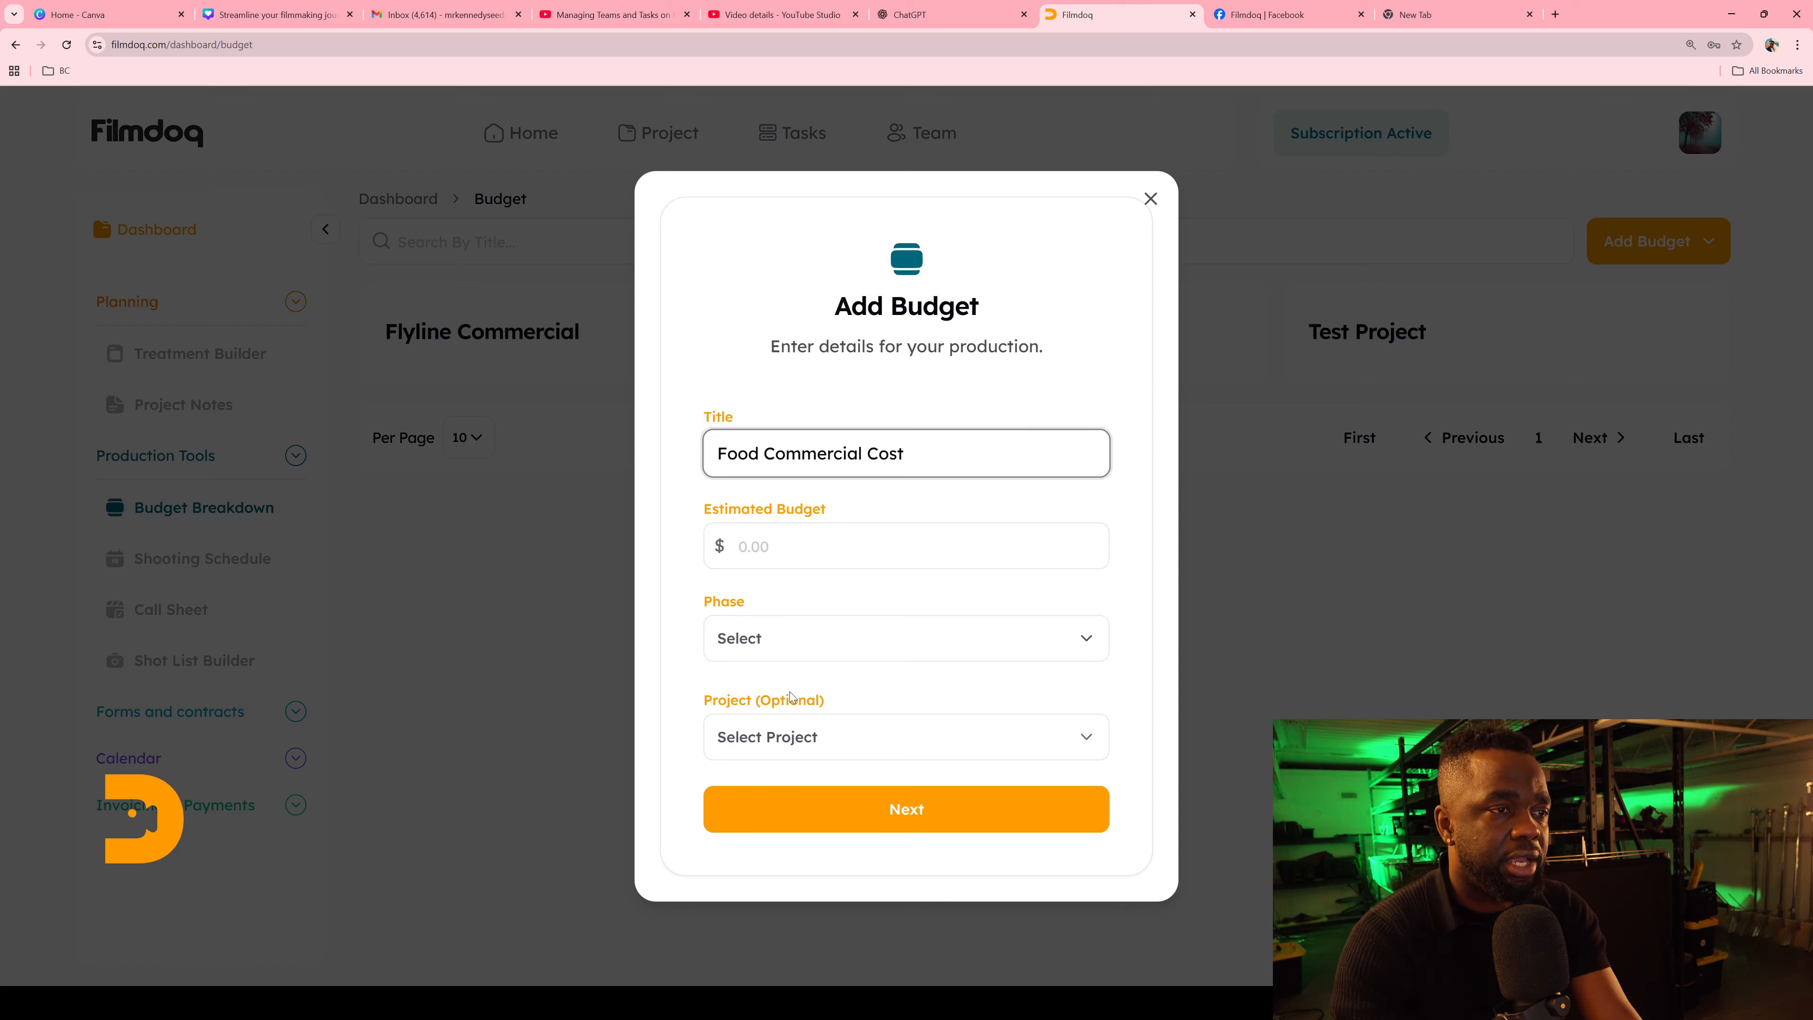
{"action": "left_click", "coordinate": [791, 549]}
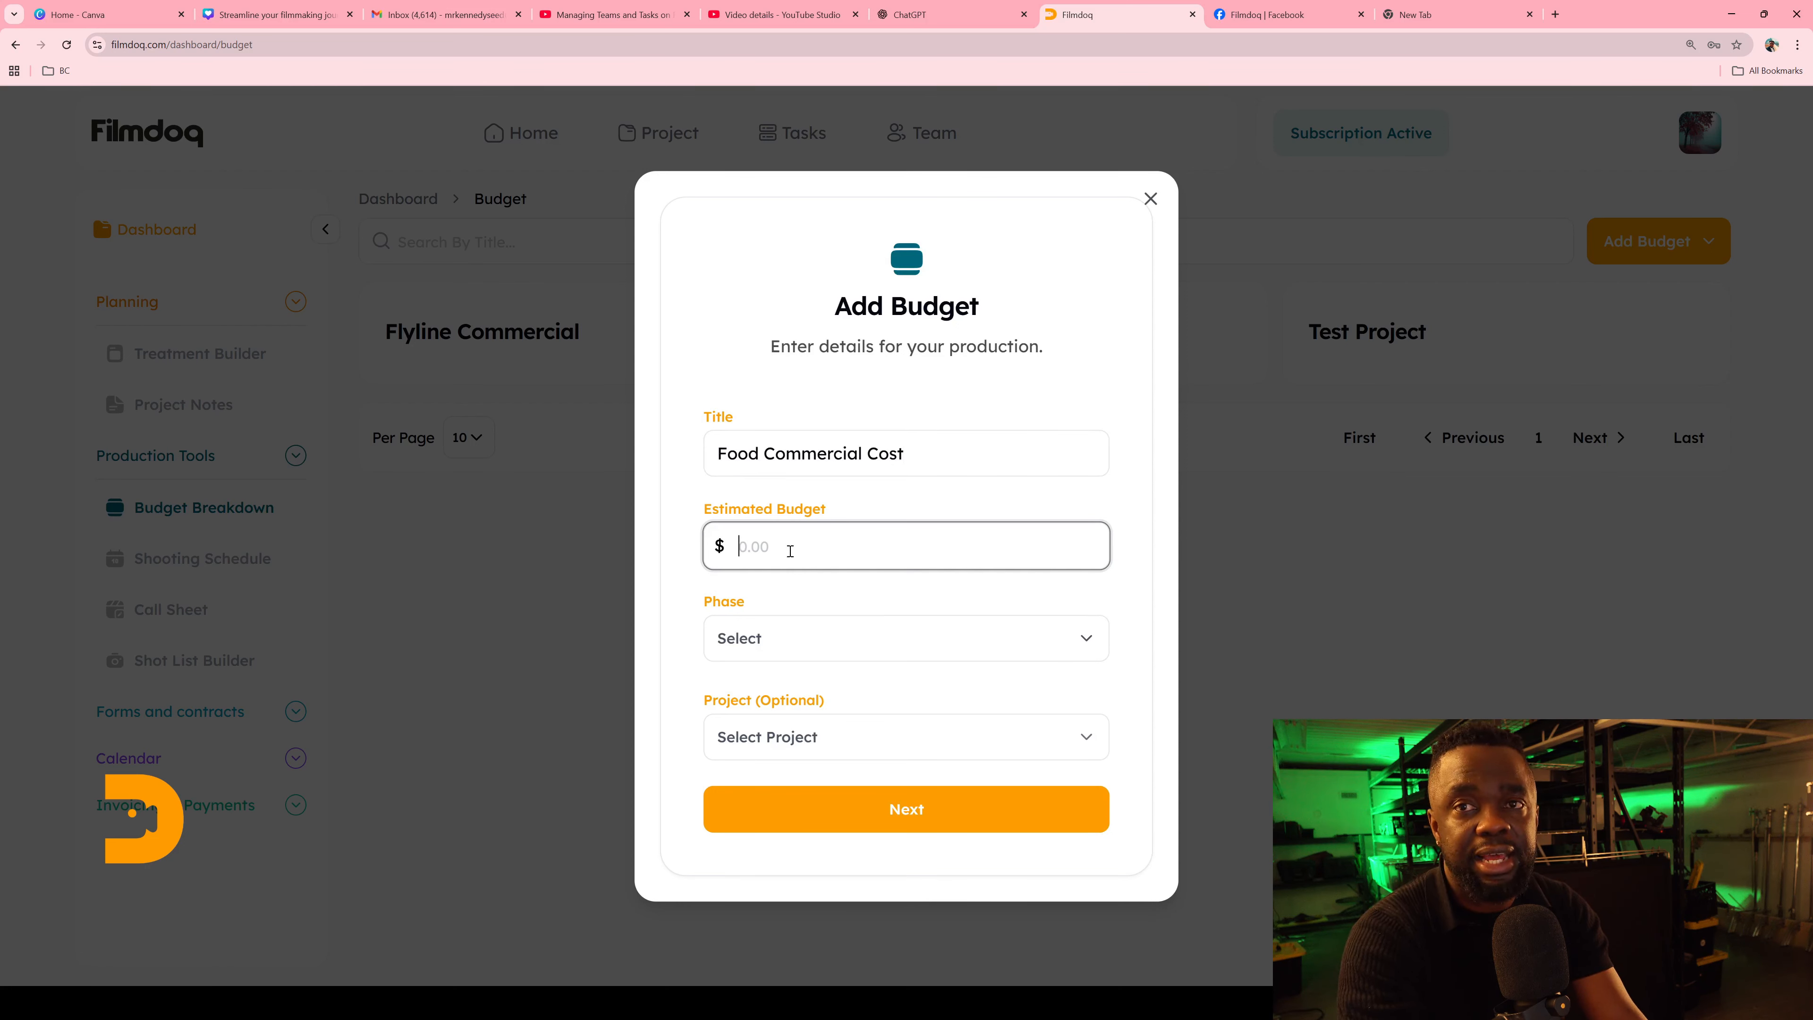
{"action": "type", "text": "5,000"}
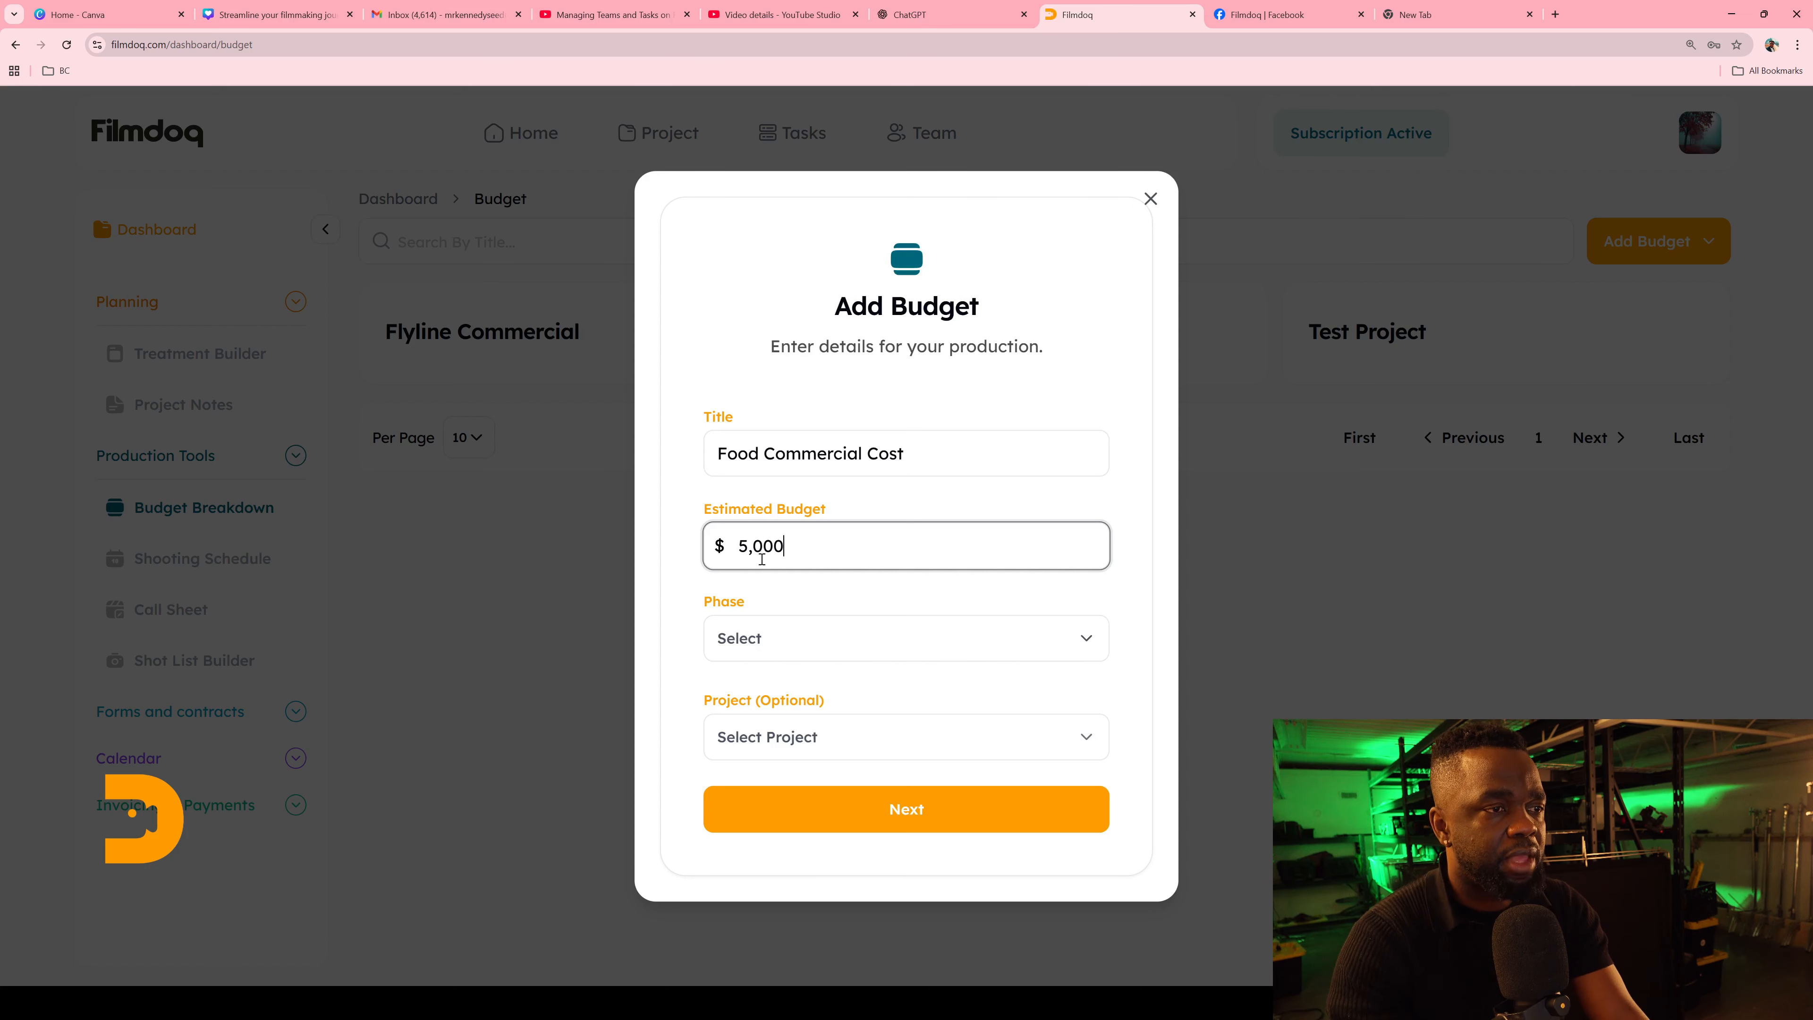
Set the budget's phase to Development, link it to the Food Commercial project, and continue to the price breakdown.
{"action": "left_click", "coordinate": [816, 642]}
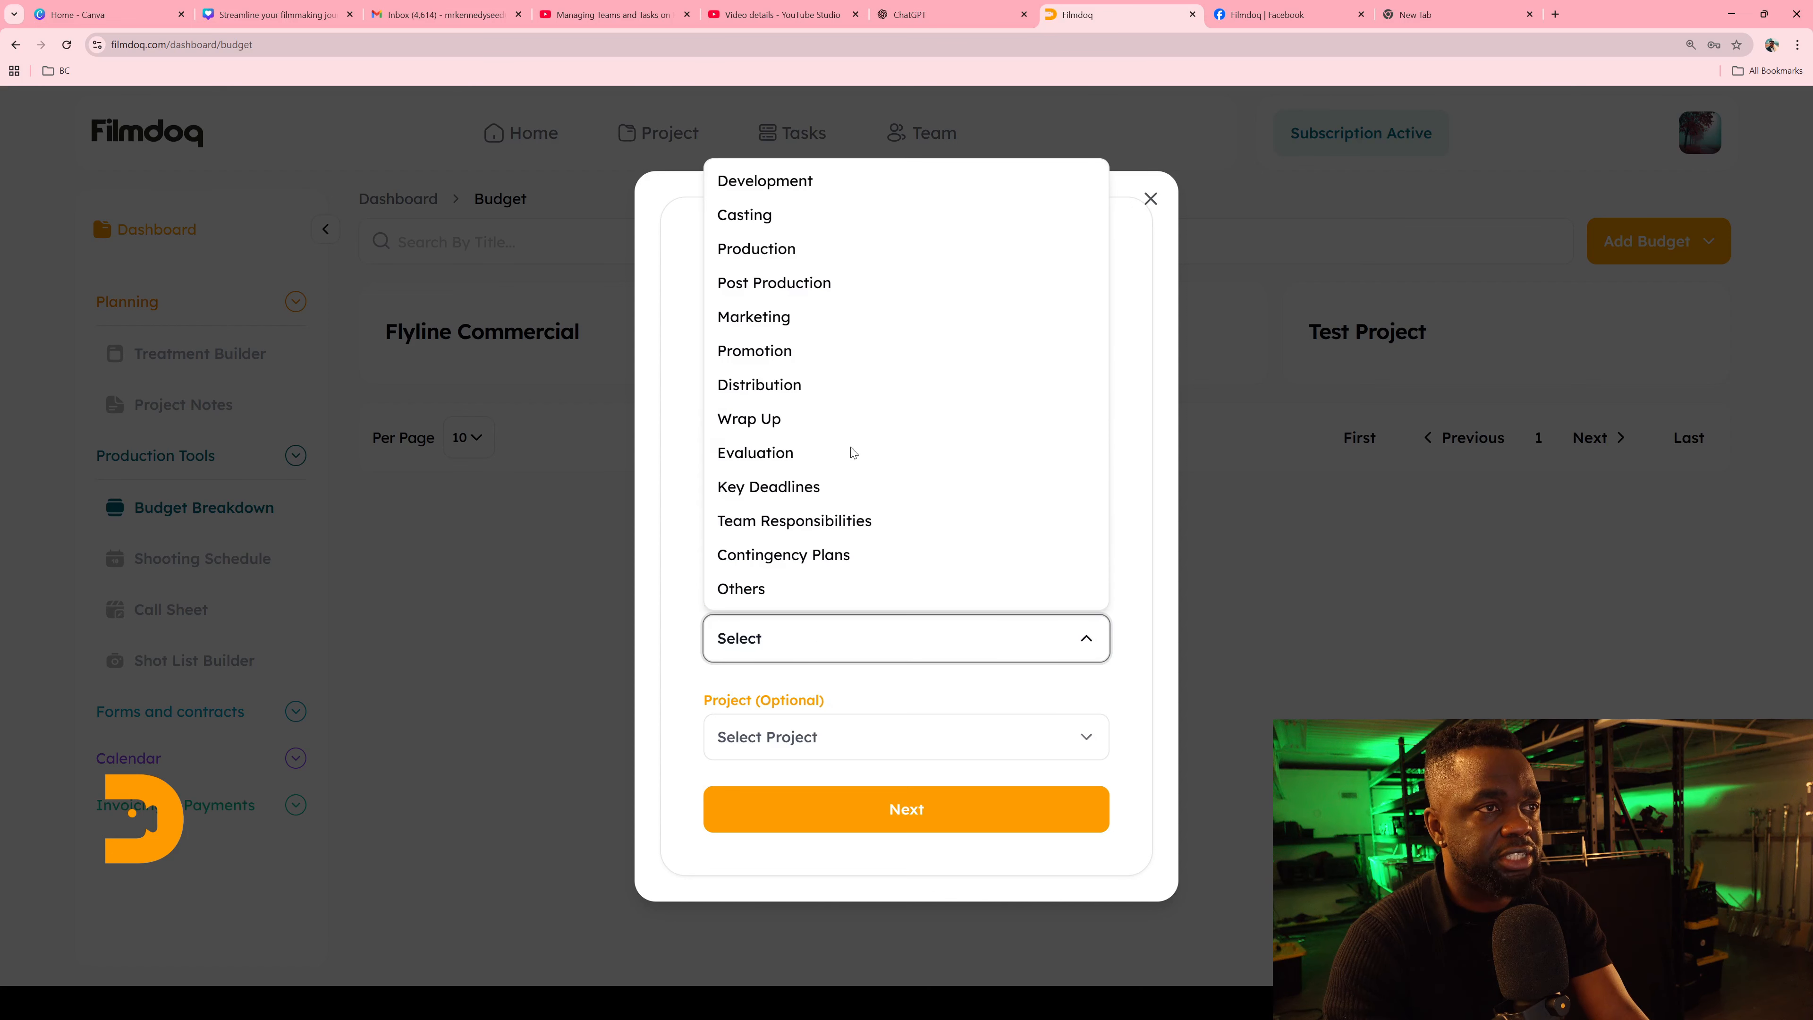
{"action": "left_click", "coordinate": [765, 183]}
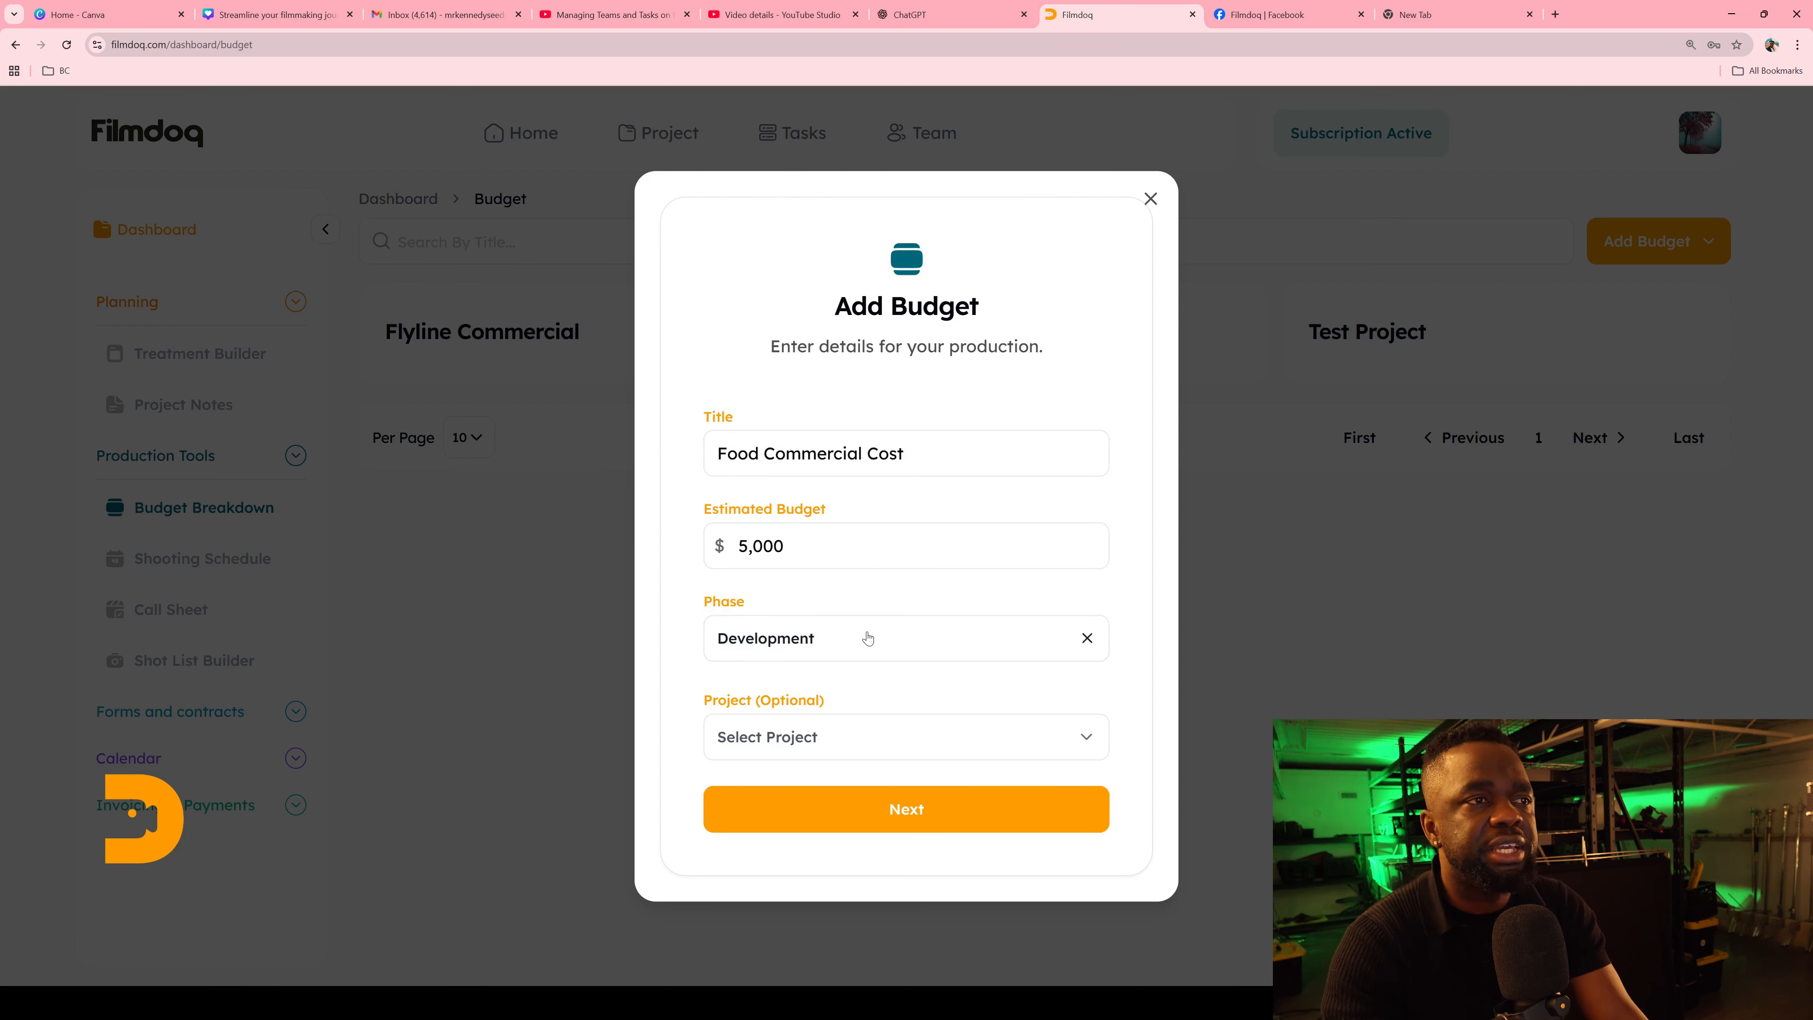
{"action": "left_click", "coordinate": [866, 637]}
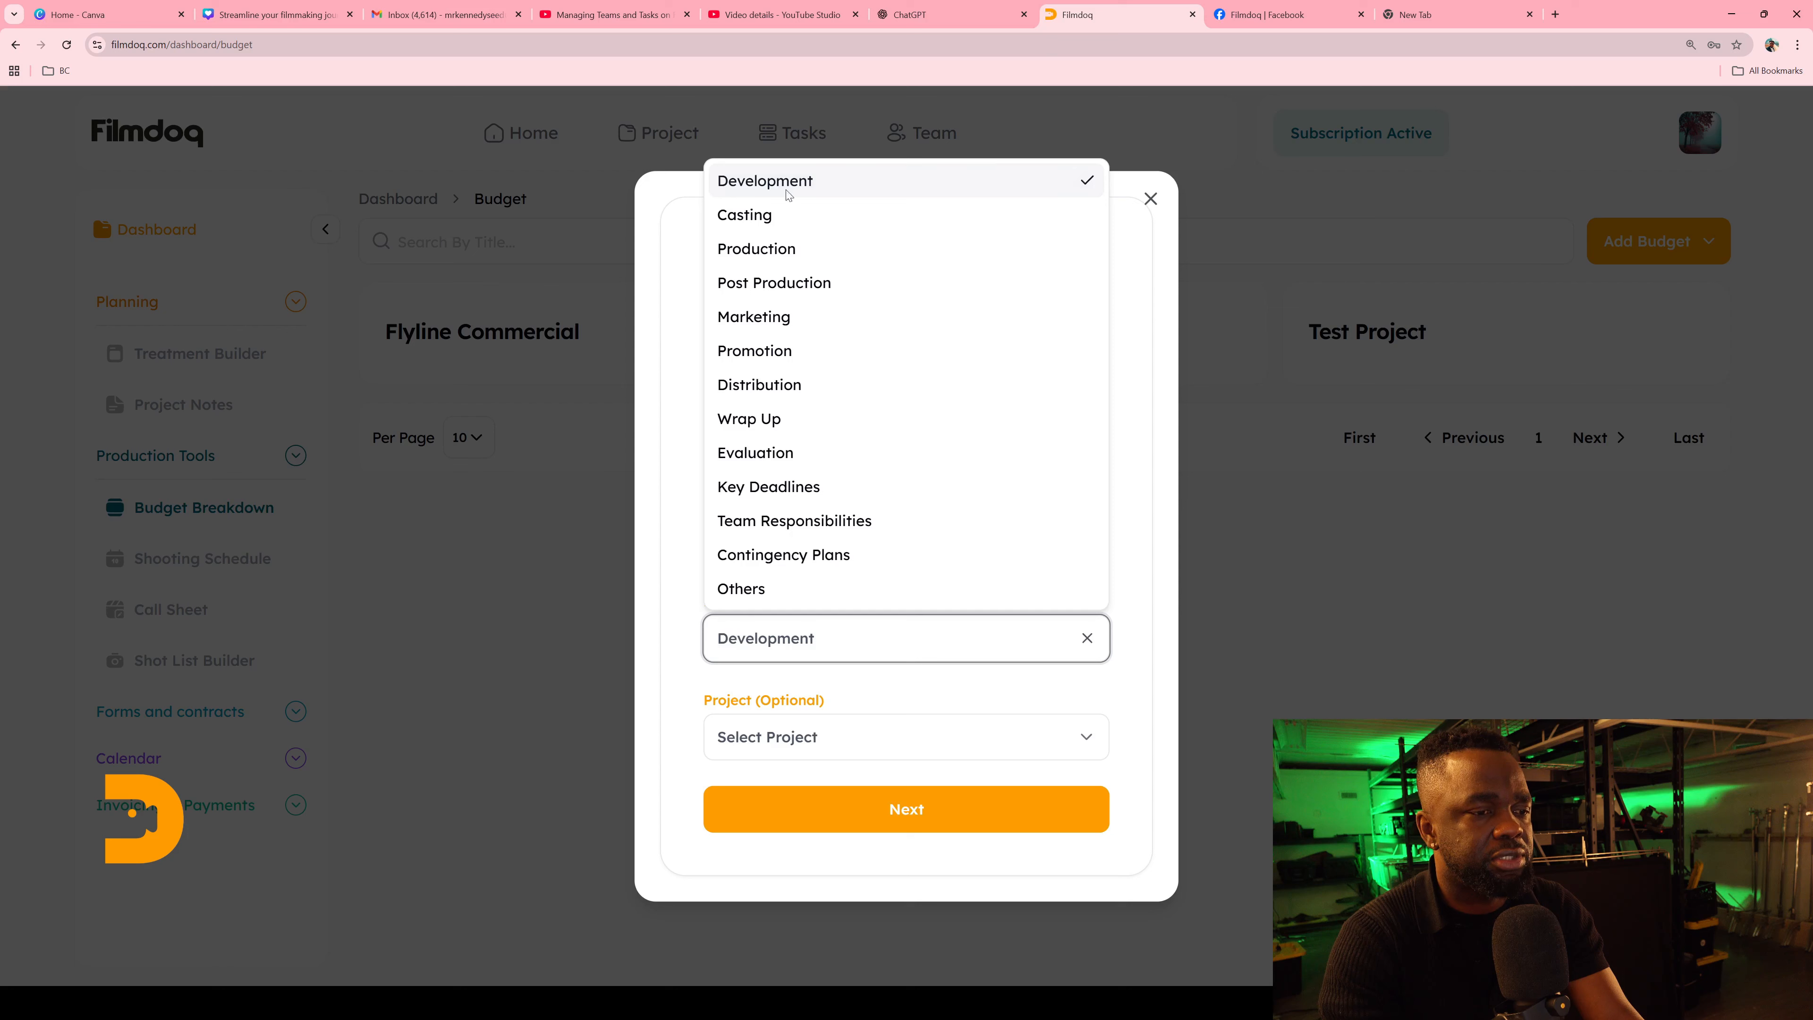
{"action": "left_click", "coordinate": [687, 250]}
{"action": "left_click", "coordinate": [846, 729]}
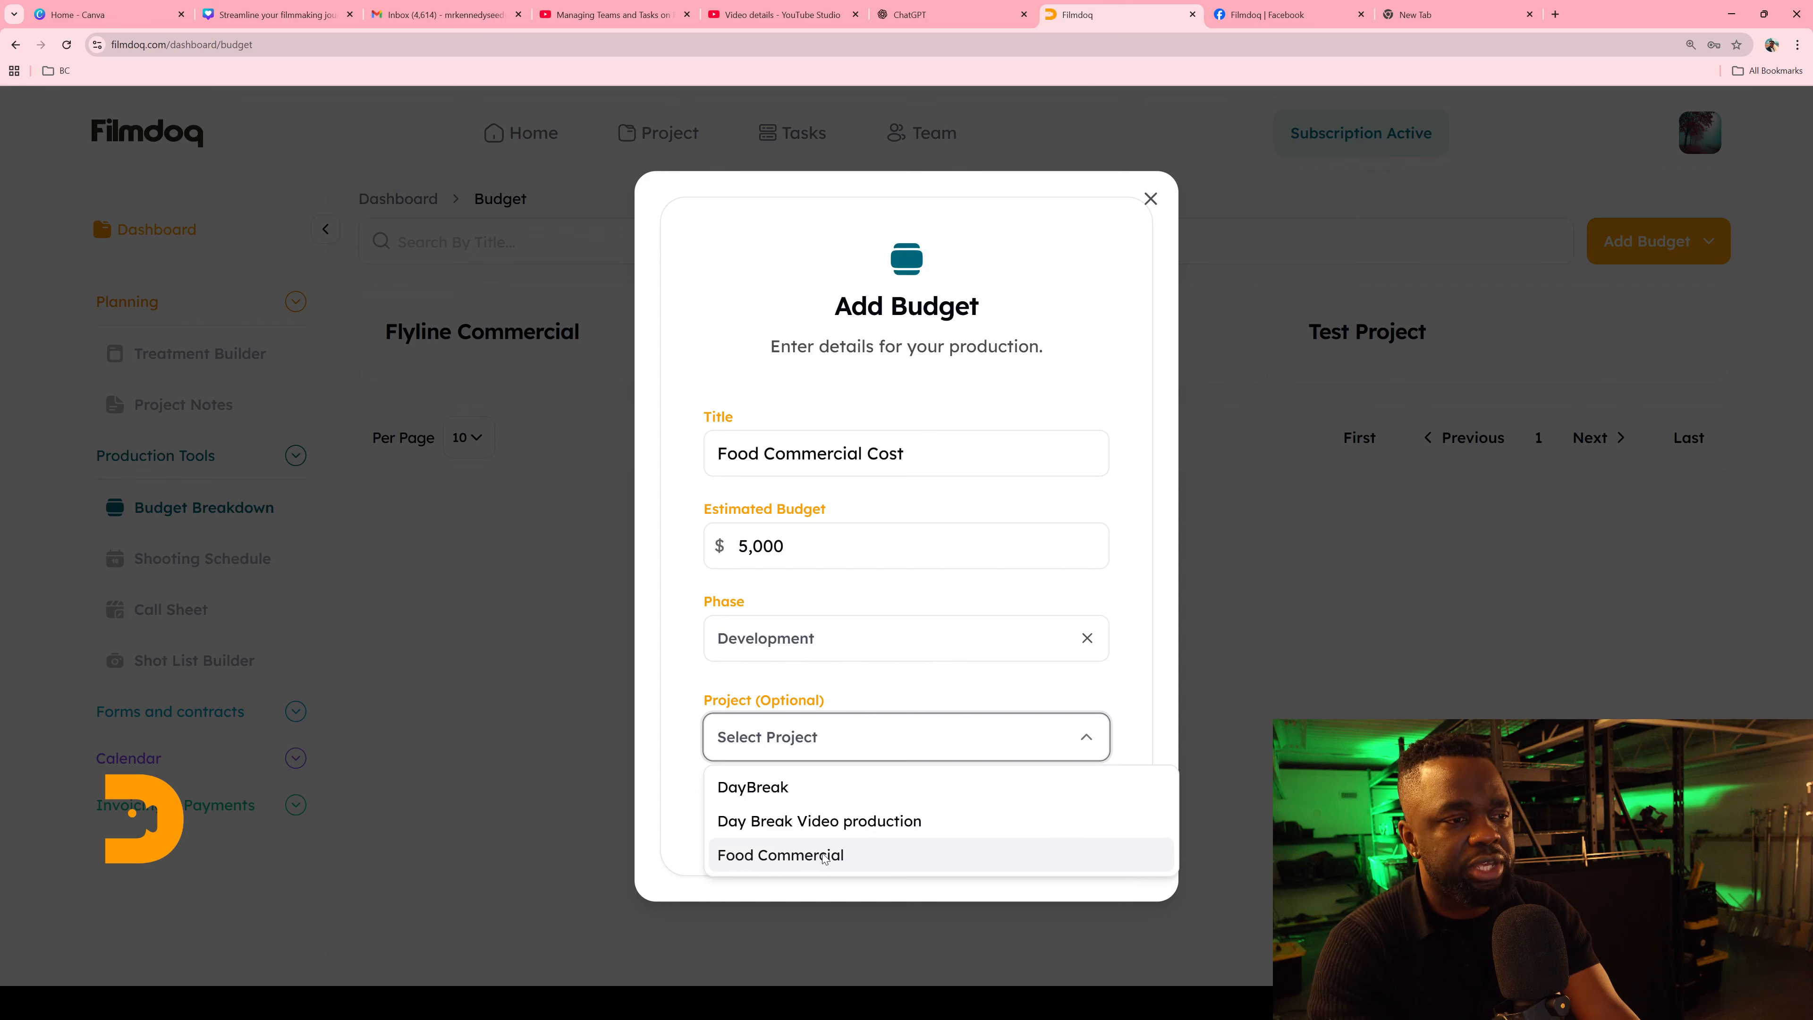
{"action": "left_click", "coordinate": [792, 863]}
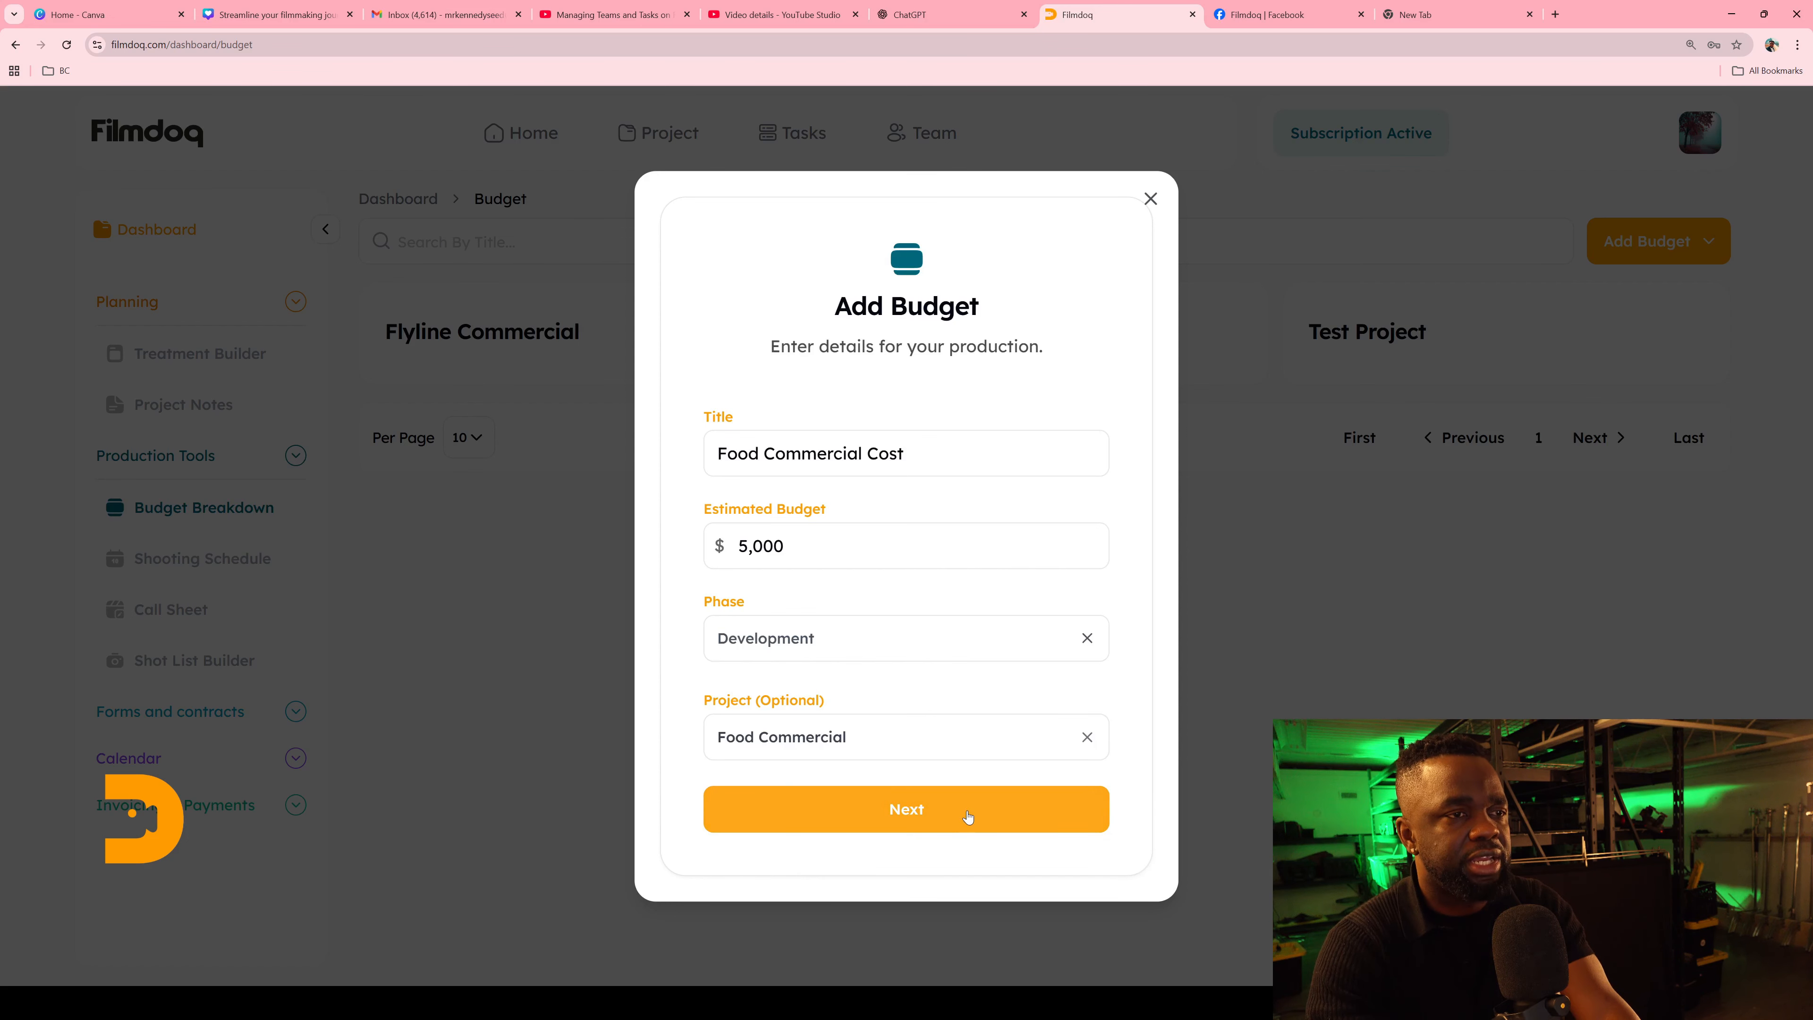
{"action": "left_click", "coordinate": [968, 816]}
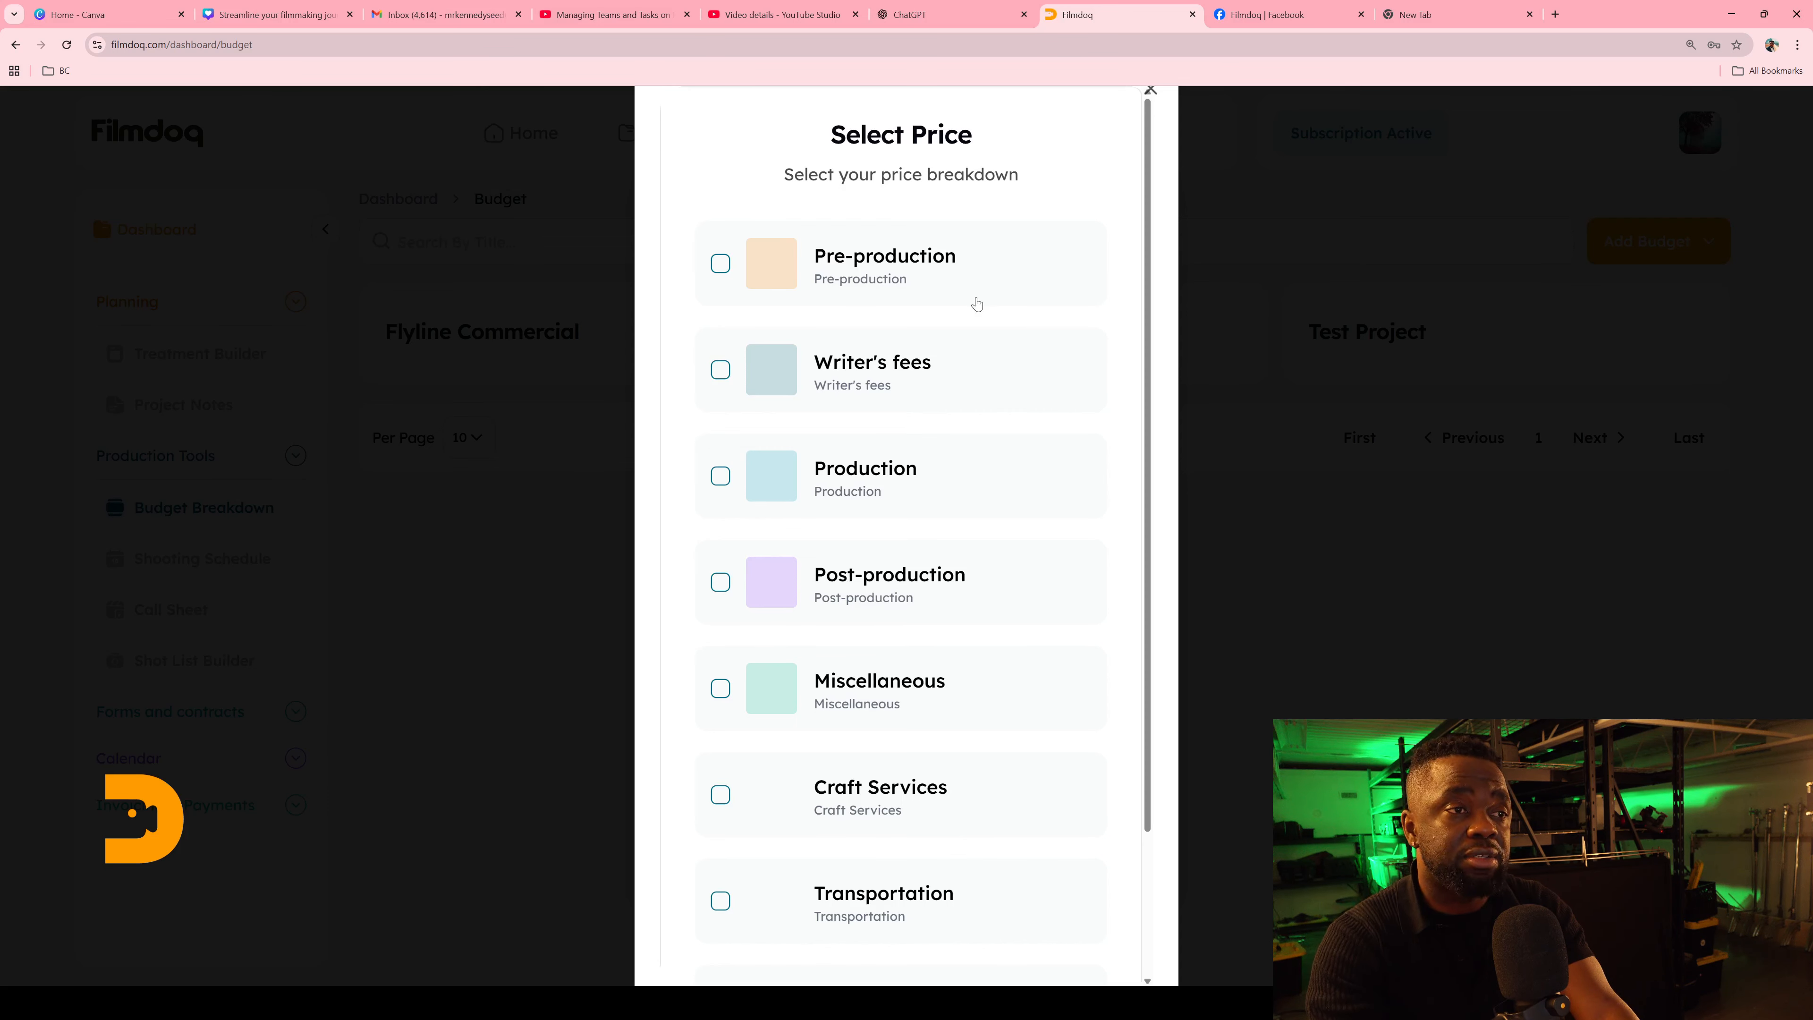
Include the Pre-production category with only script development, storyboarding and location scouting.
{"action": "left_click", "coordinate": [1007, 276]}
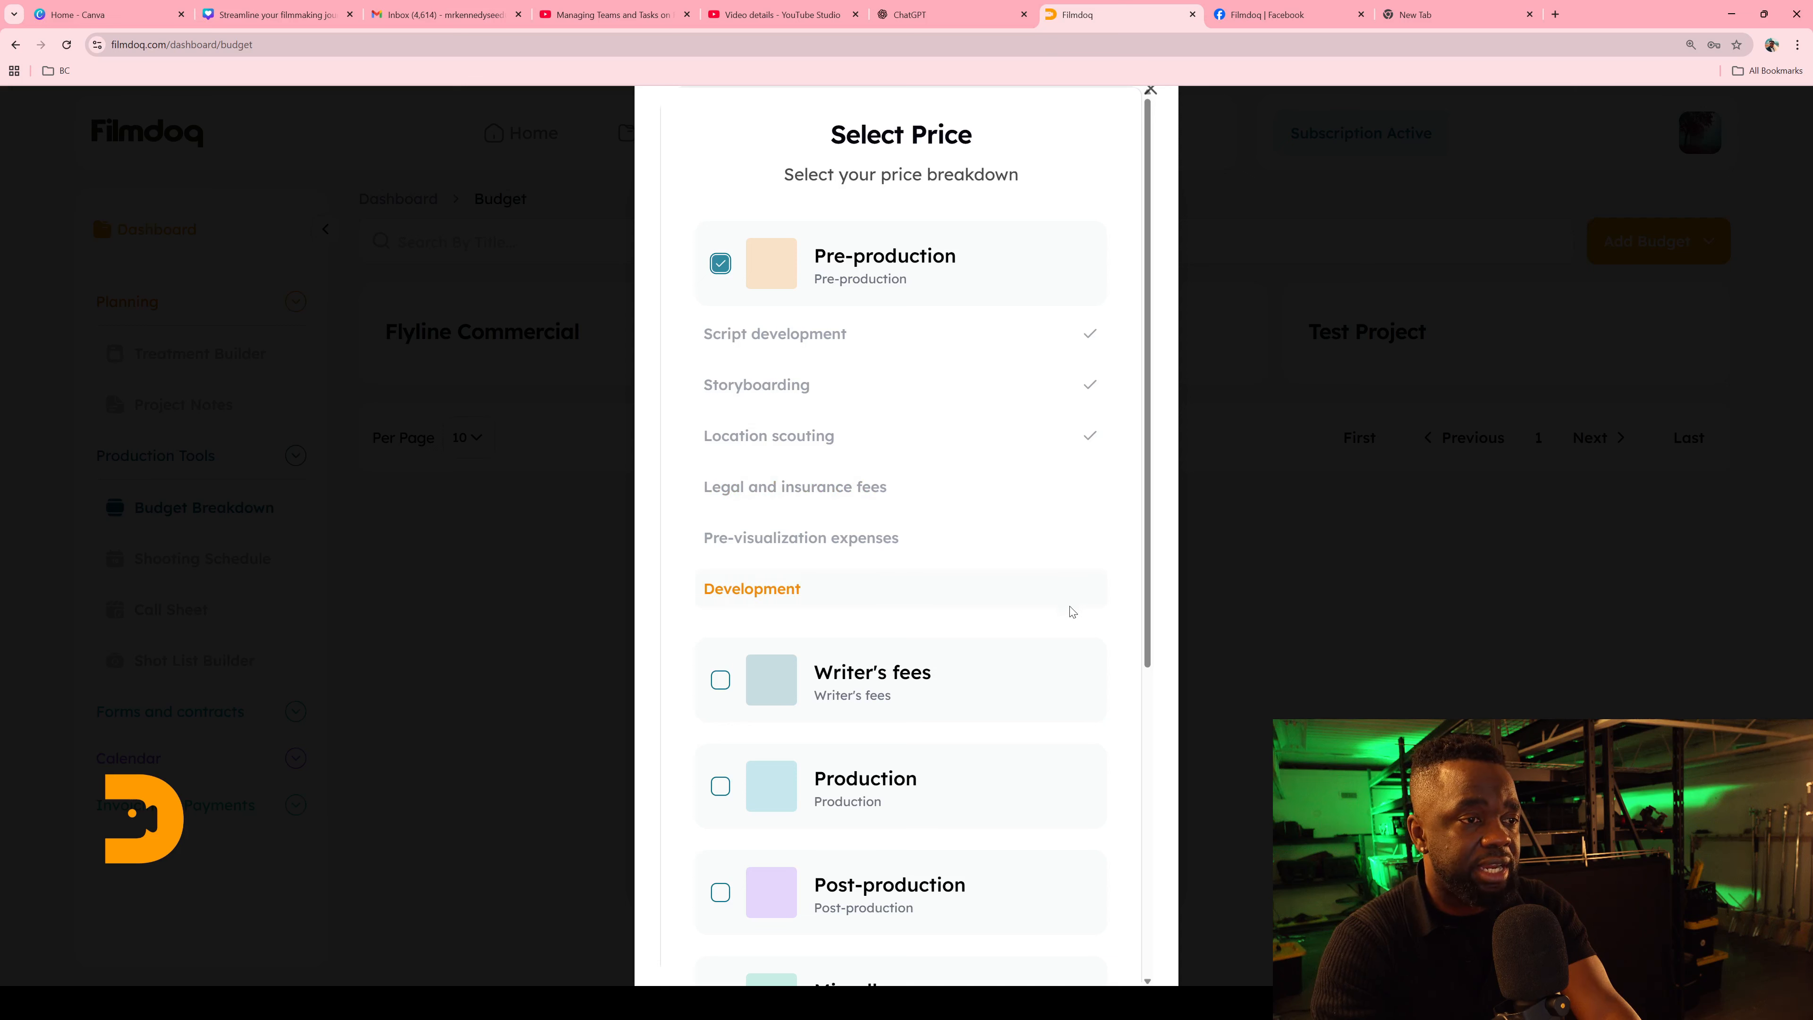
{"action": "scroll", "coordinate": [1098, 717], "scroll_direction": "down", "scroll_amount": 5}
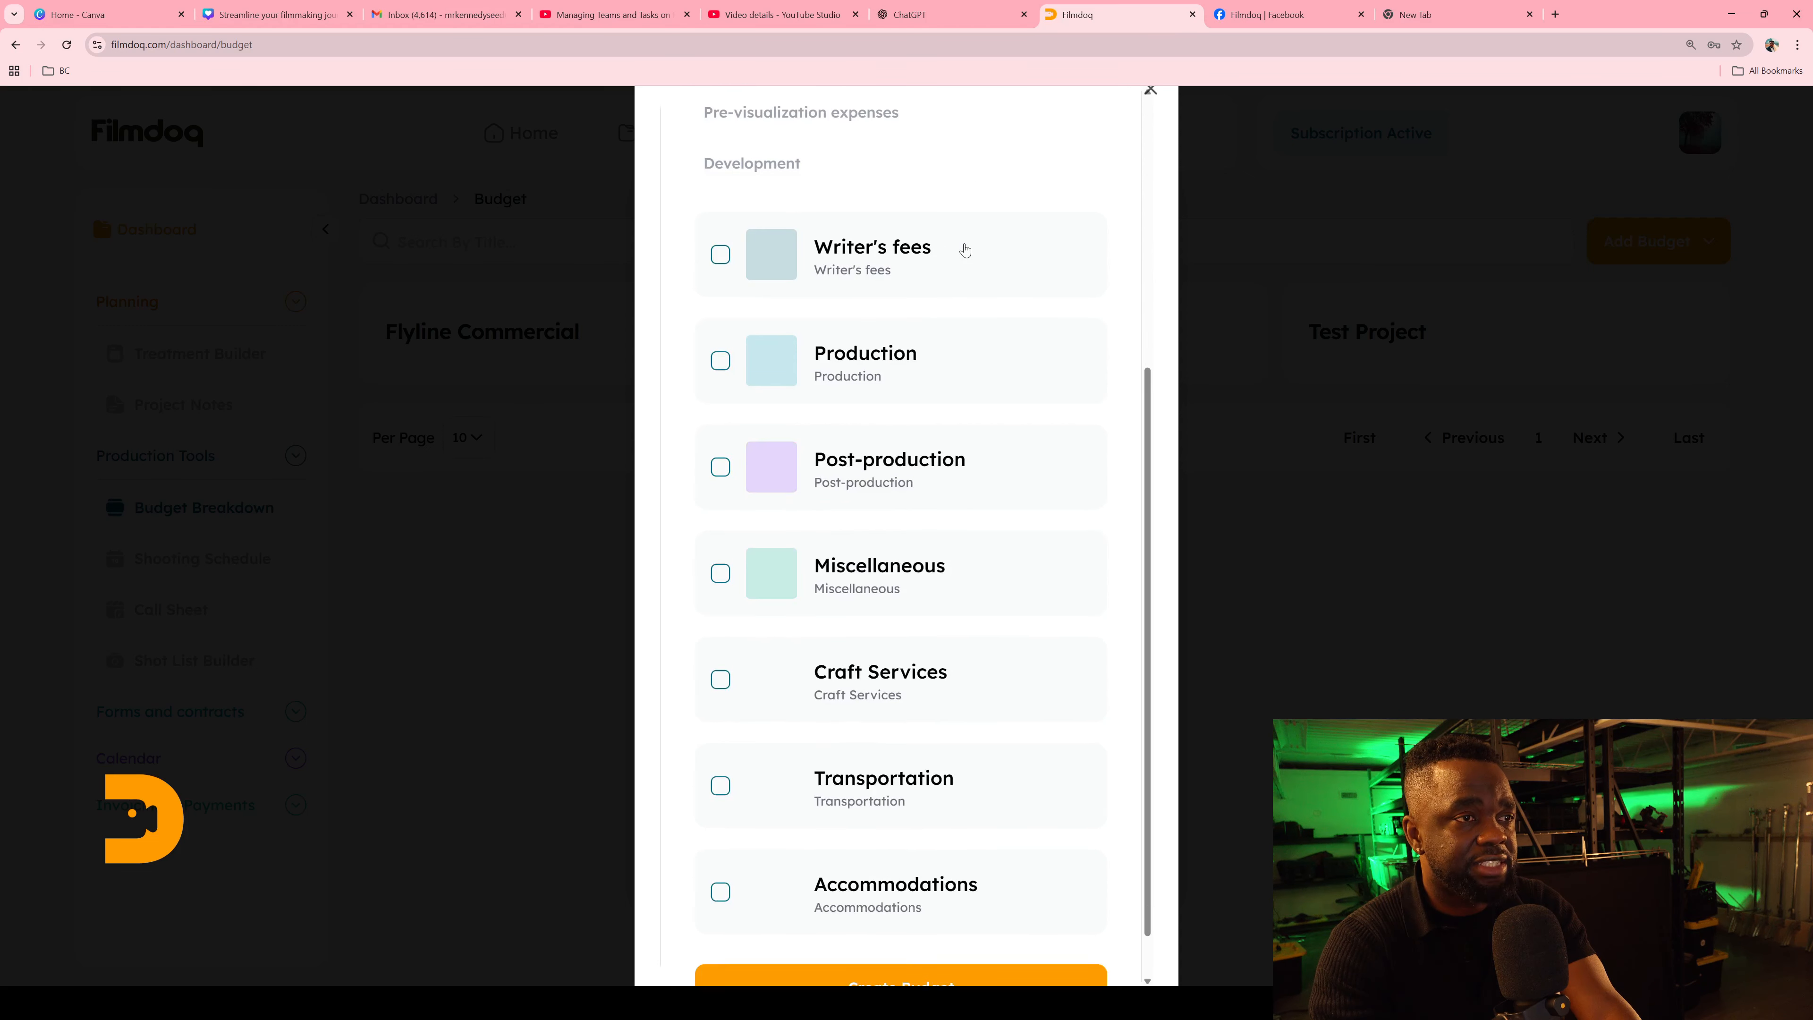
{"action": "left_click", "coordinate": [965, 248]}
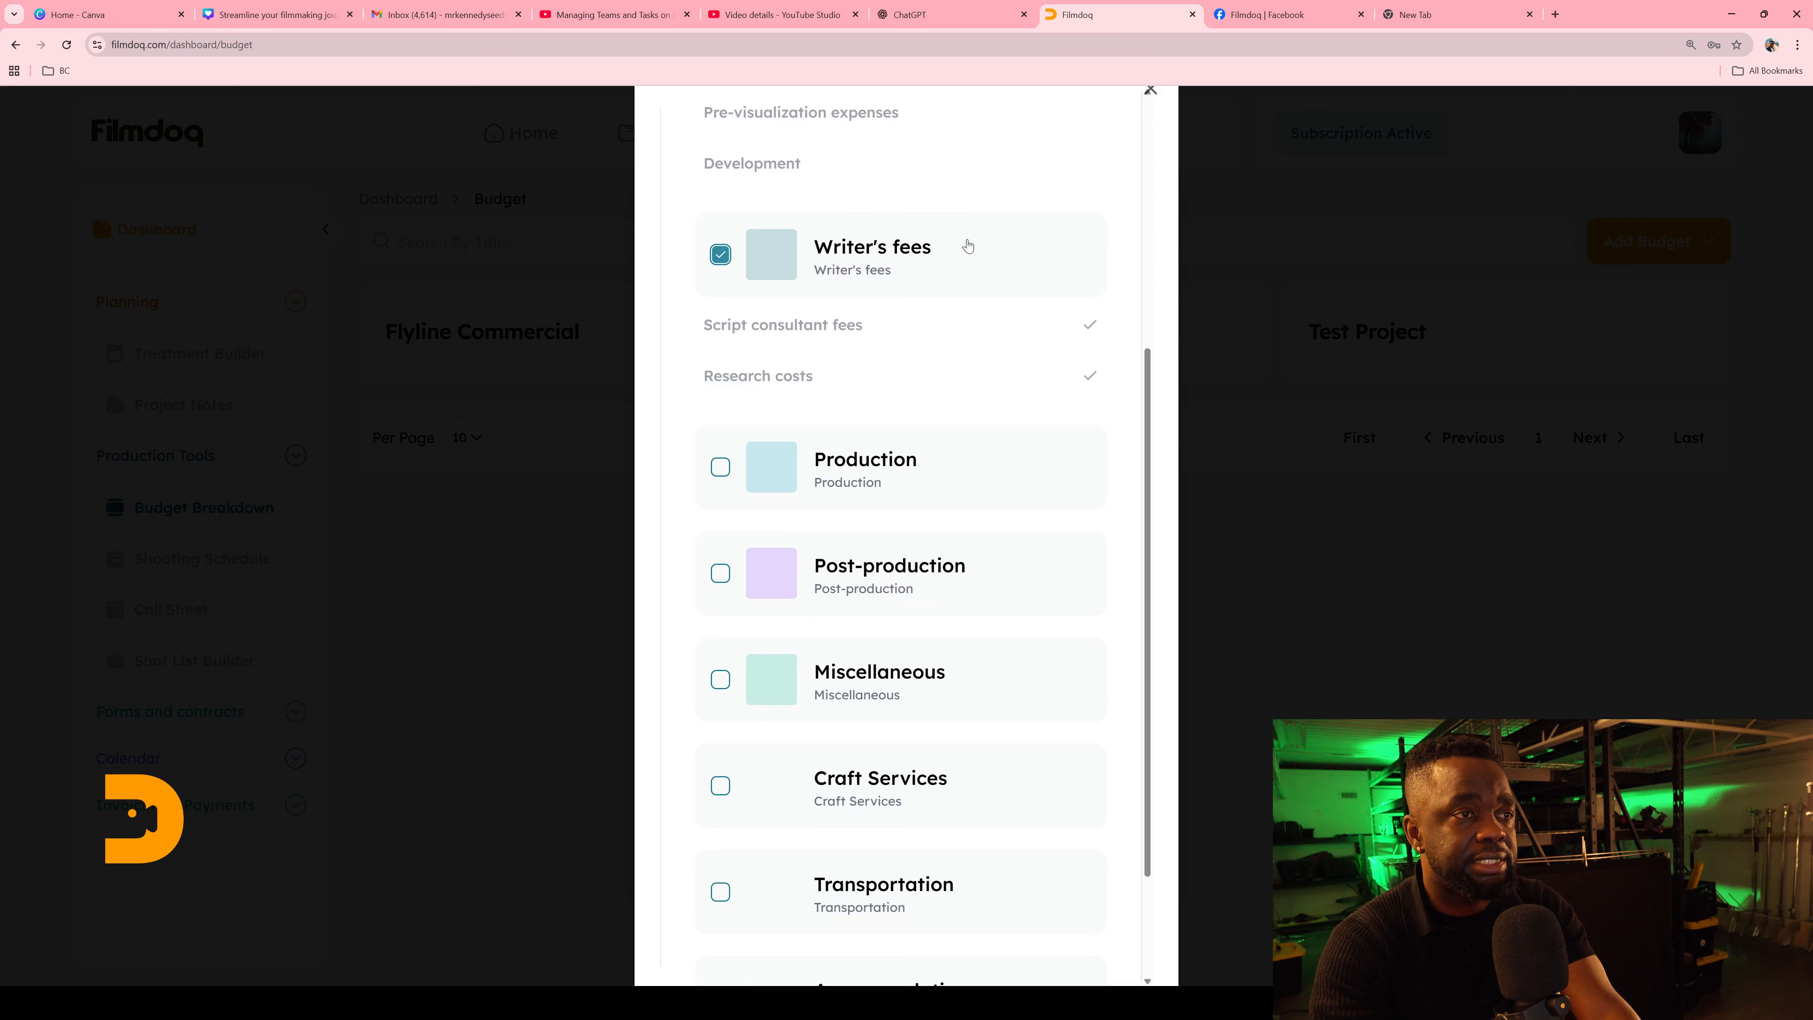
{"action": "left_click", "coordinate": [720, 255]}
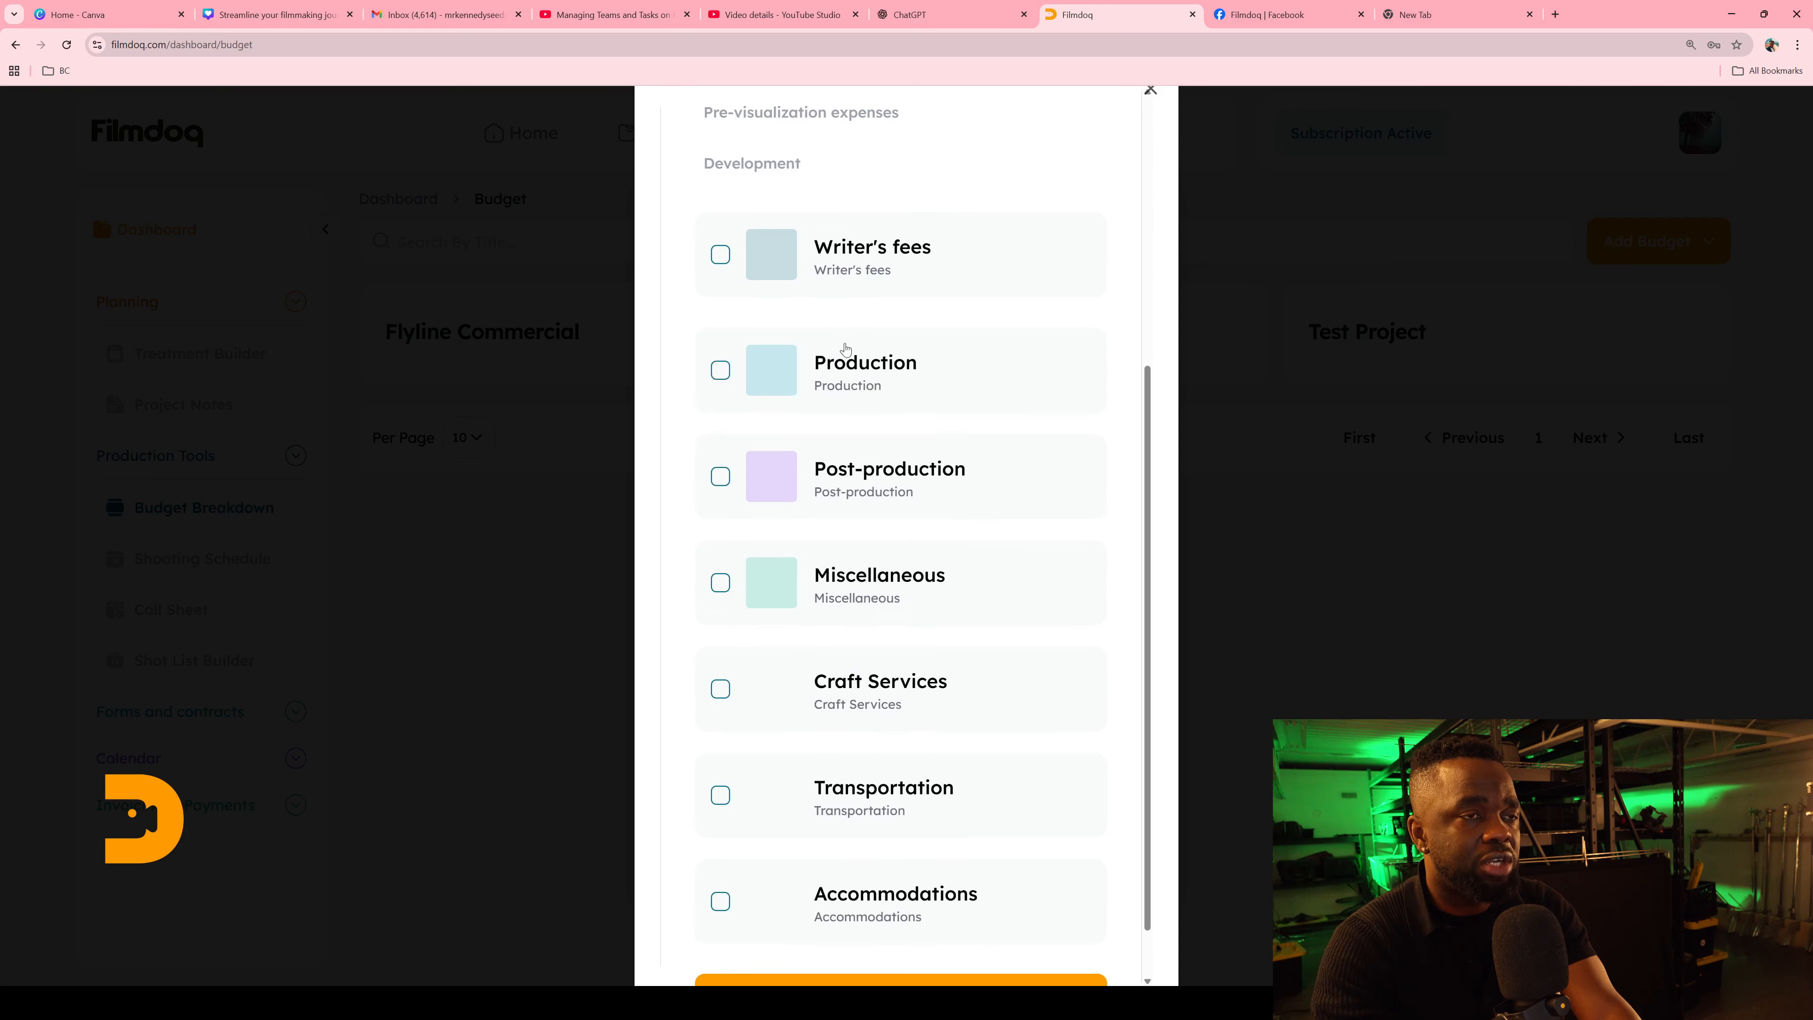
Include the Production category in the price breakdown and exclude its location fees and permits item.
{"action": "scroll", "coordinate": [914, 451], "scroll_direction": "up", "scroll_amount": 4}
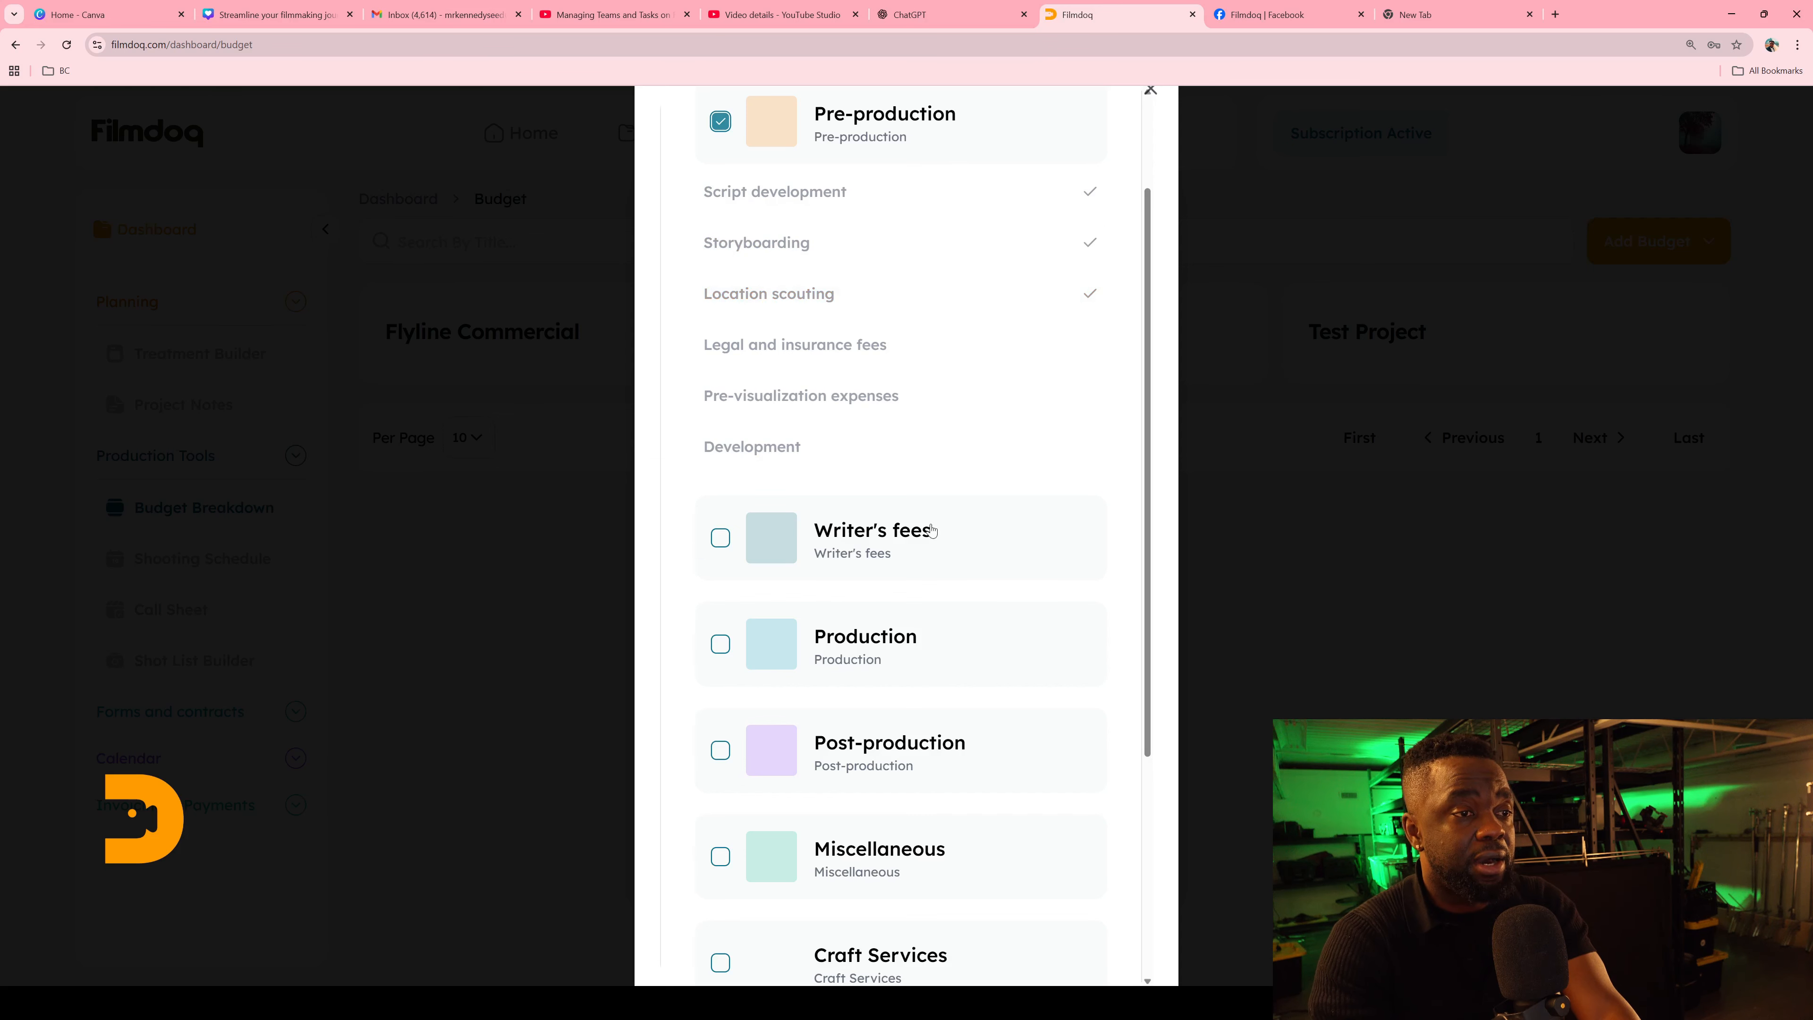
{"action": "scroll", "coordinate": [932, 528], "scroll_direction": "up", "scroll_amount": 2}
{"action": "scroll", "coordinate": [932, 528], "scroll_direction": "down", "scroll_amount": 4}
{"action": "scroll", "coordinate": [931, 528], "scroll_direction": "down", "scroll_amount": 2}
{"action": "scroll", "coordinate": [915, 485], "scroll_direction": "up", "scroll_amount": 4}
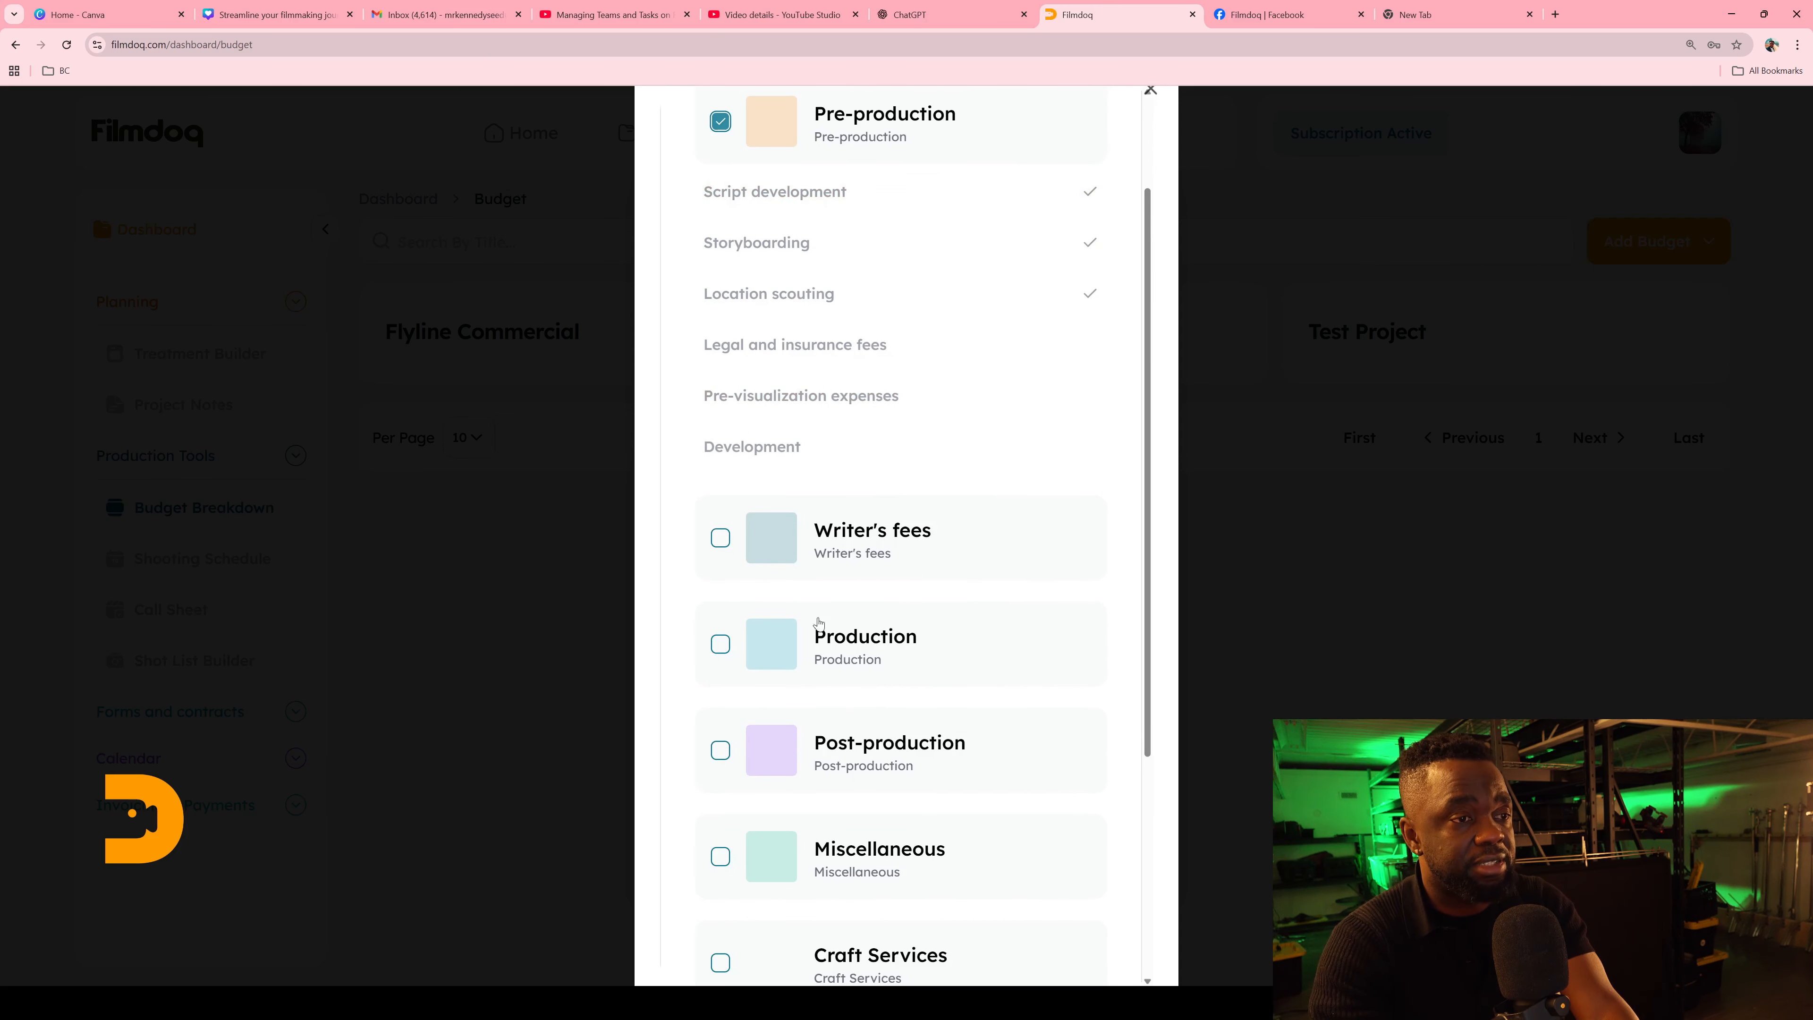
{"action": "scroll", "coordinate": [898, 476], "scroll_direction": "down", "scroll_amount": 3}
{"action": "left_click", "coordinate": [1005, 439]}
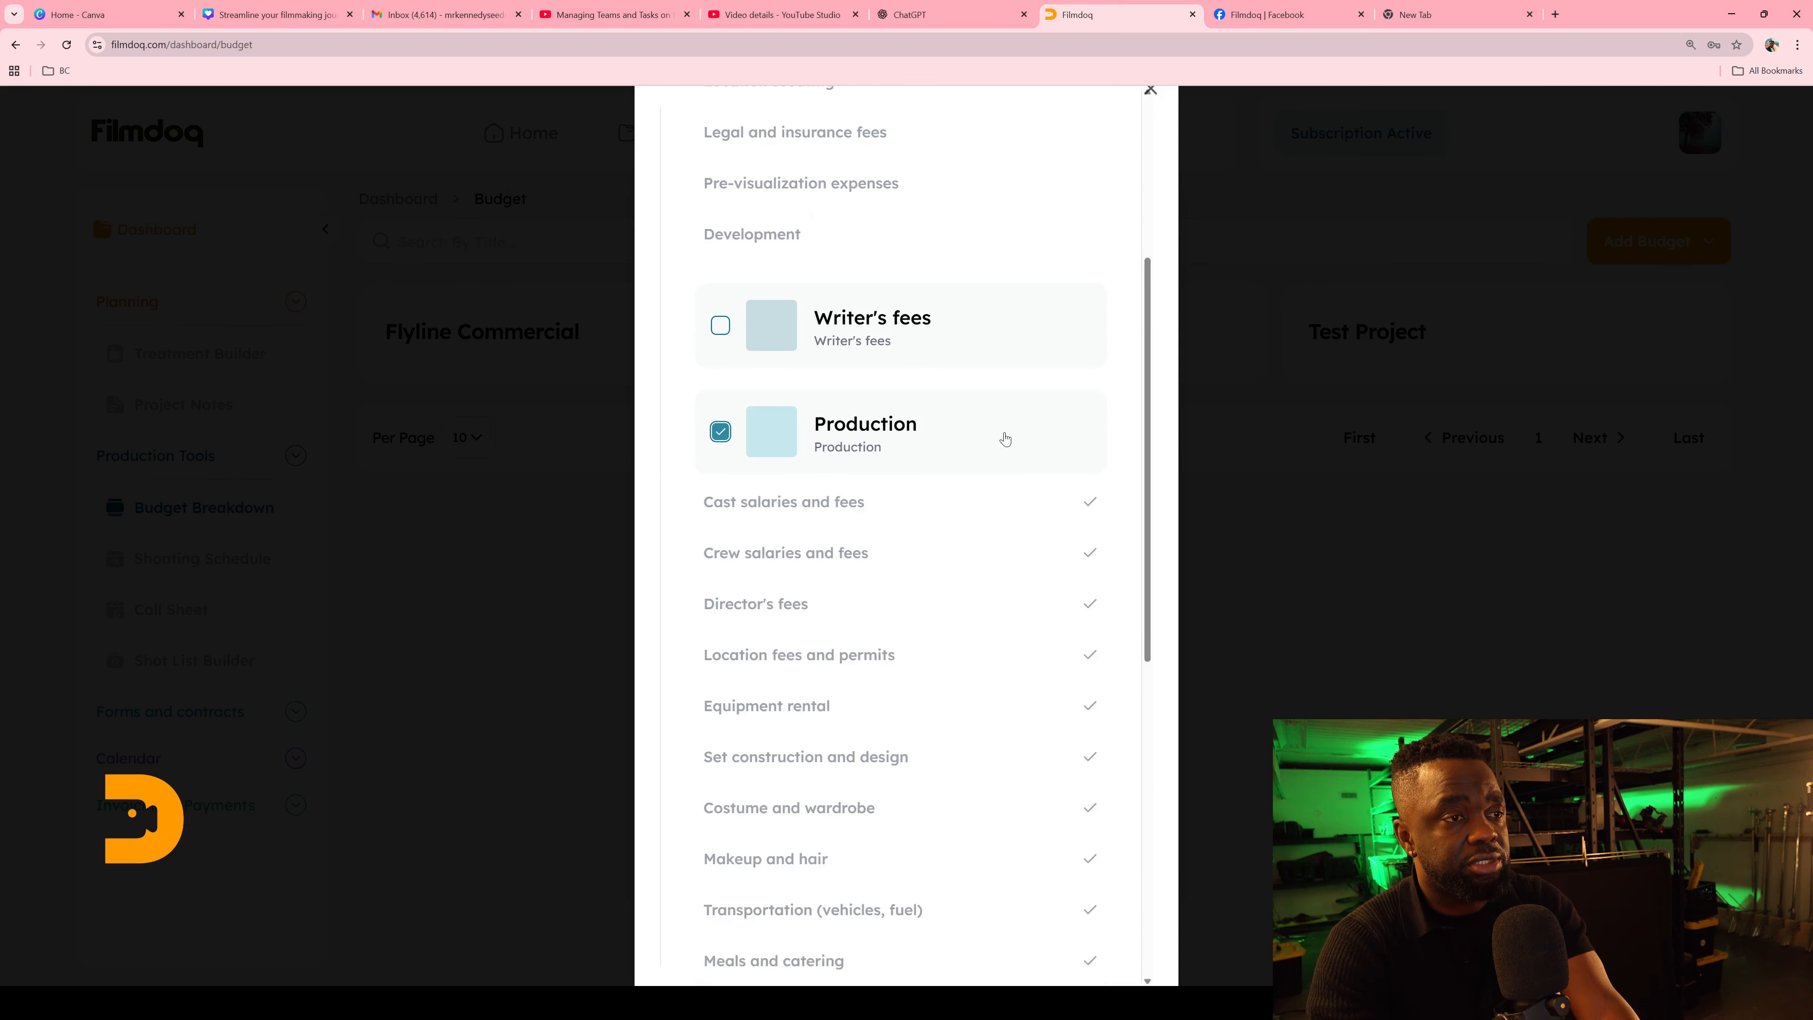
{"action": "scroll", "coordinate": [1000, 443], "scroll_direction": "down", "scroll_amount": 3}
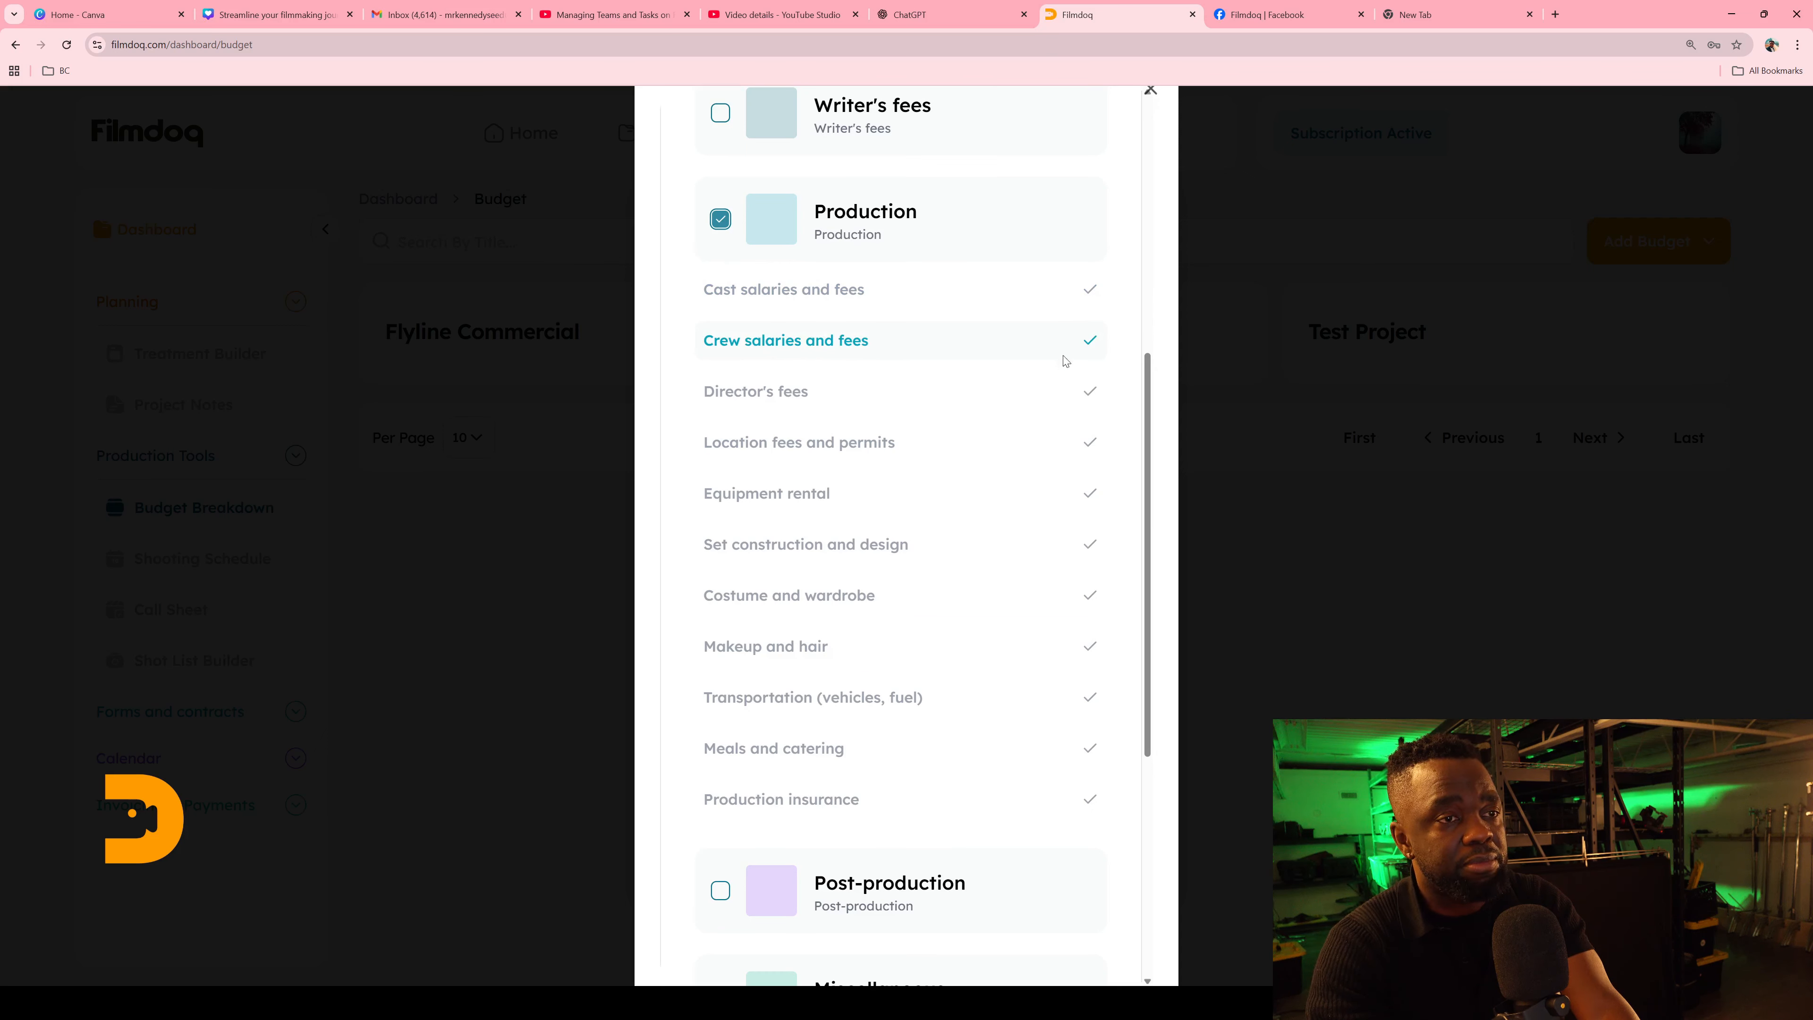
{"action": "scroll", "coordinate": [1088, 437], "scroll_direction": "down", "scroll_amount": 1}
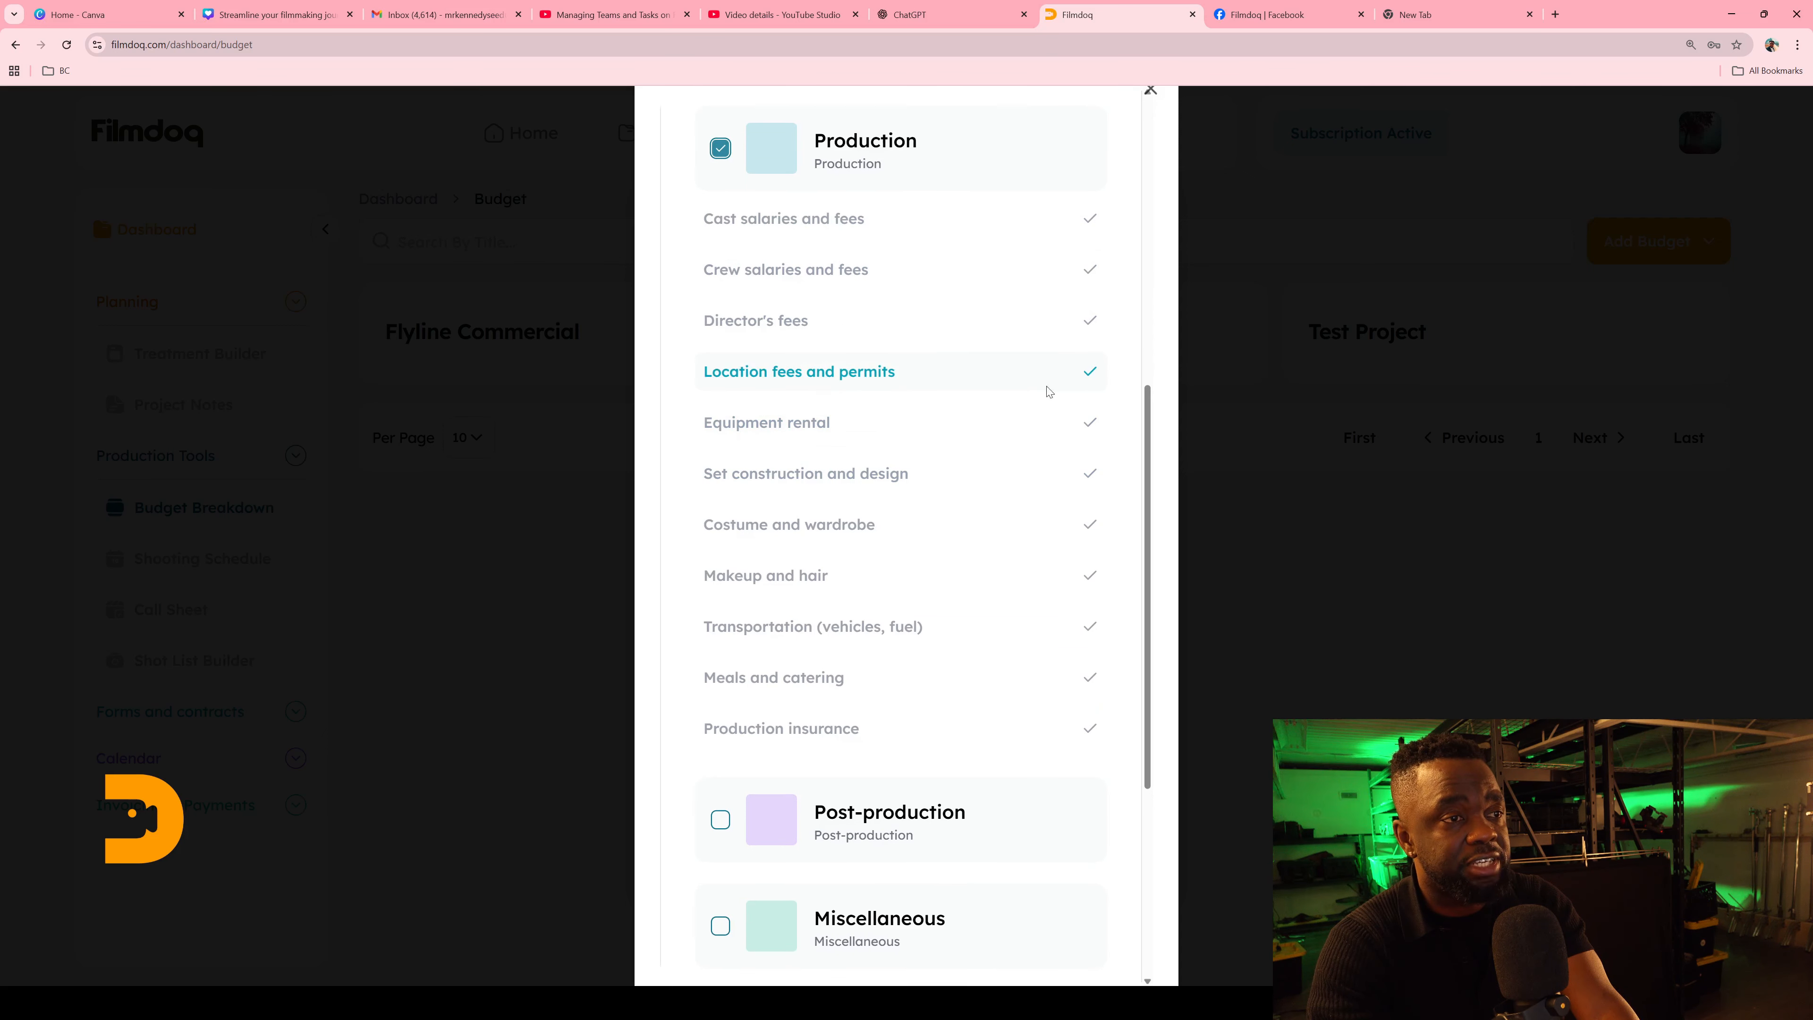
{"action": "left_click", "coordinate": [1095, 377]}
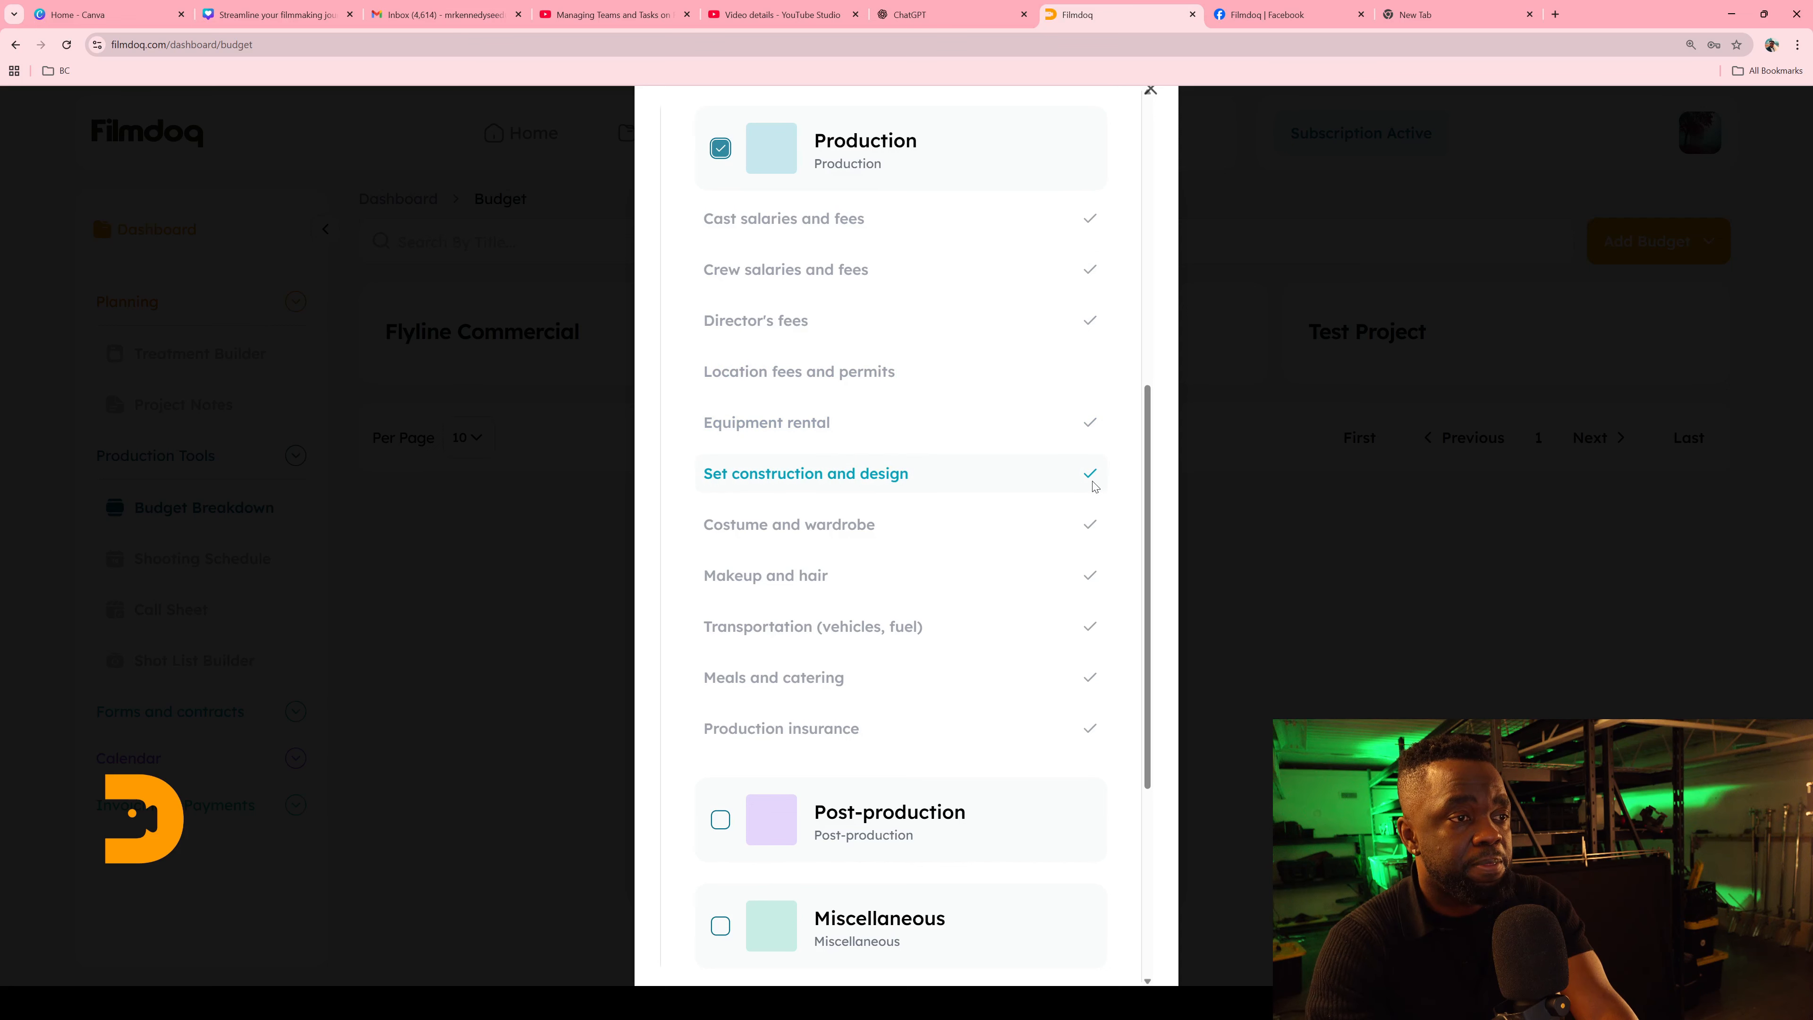
Include the Post-production category, excluding music composition and licensing, post-production software and equipment rental, and post-production insurance.
{"action": "scroll", "coordinate": [1044, 563], "scroll_direction": "down", "scroll_amount": 1}
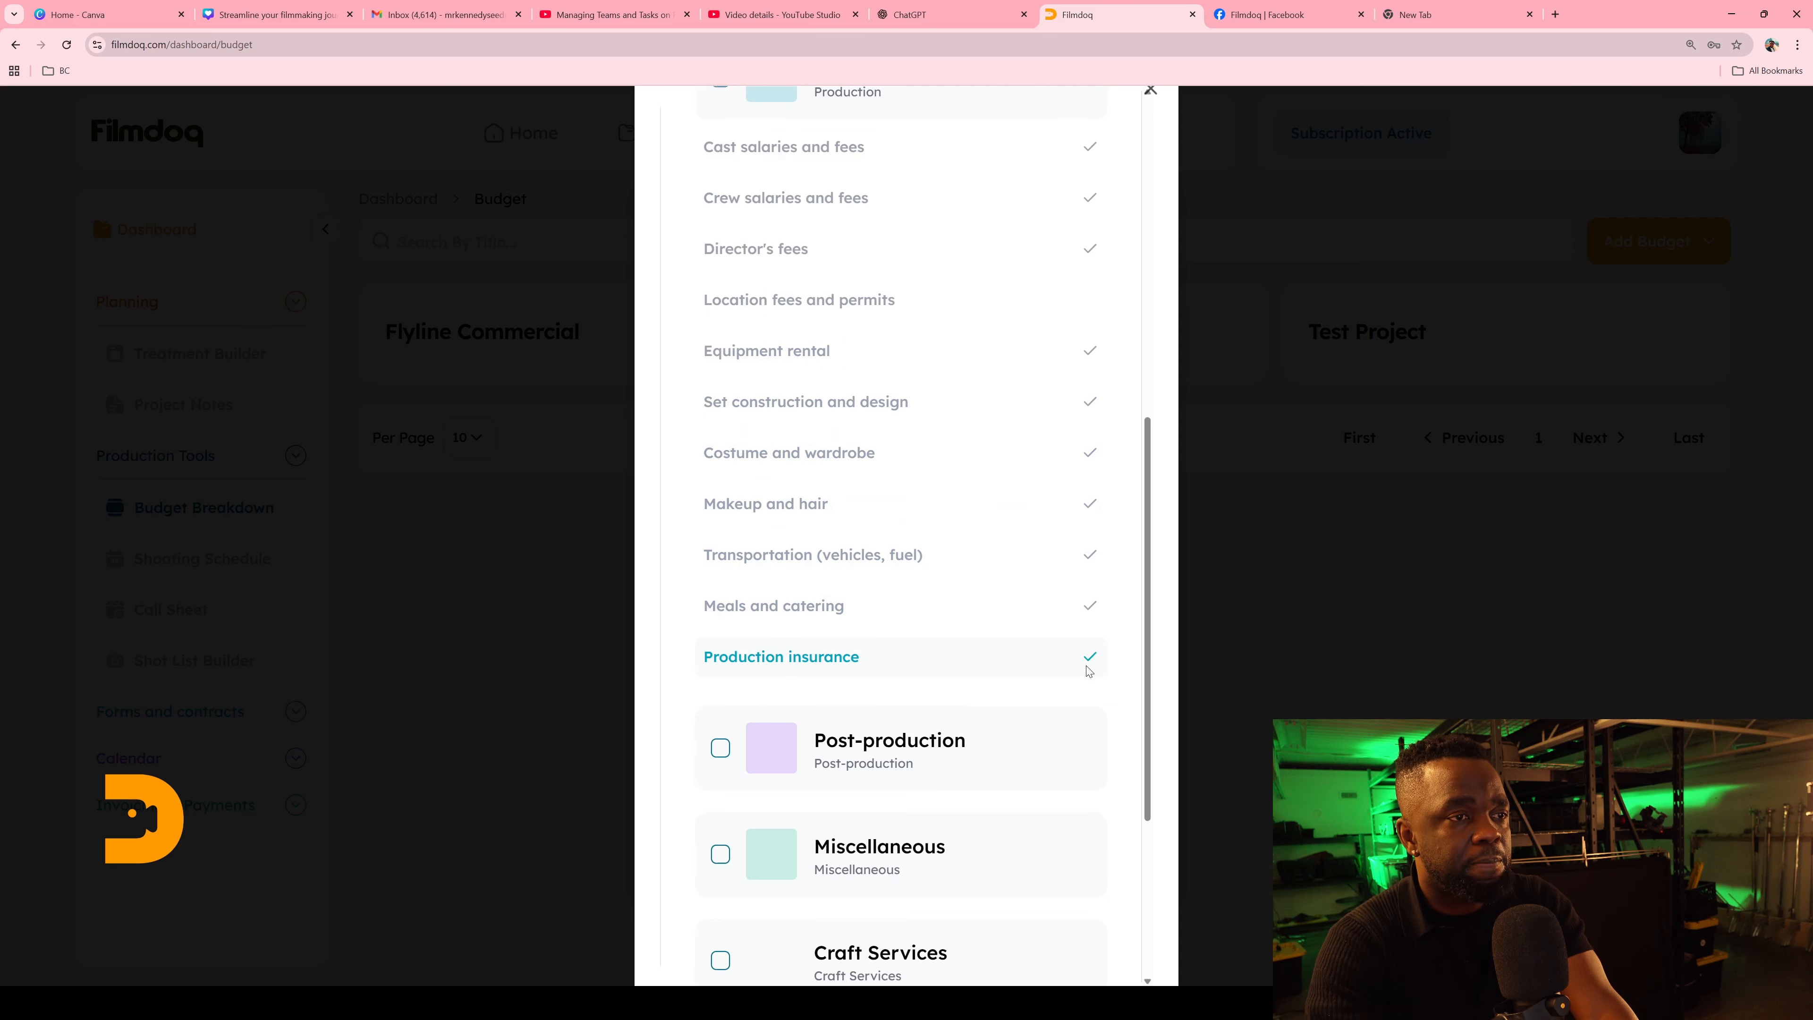
{"action": "scroll", "coordinate": [654, 485], "scroll_direction": "down", "scroll_amount": 4}
{"action": "left_click", "coordinate": [990, 487]}
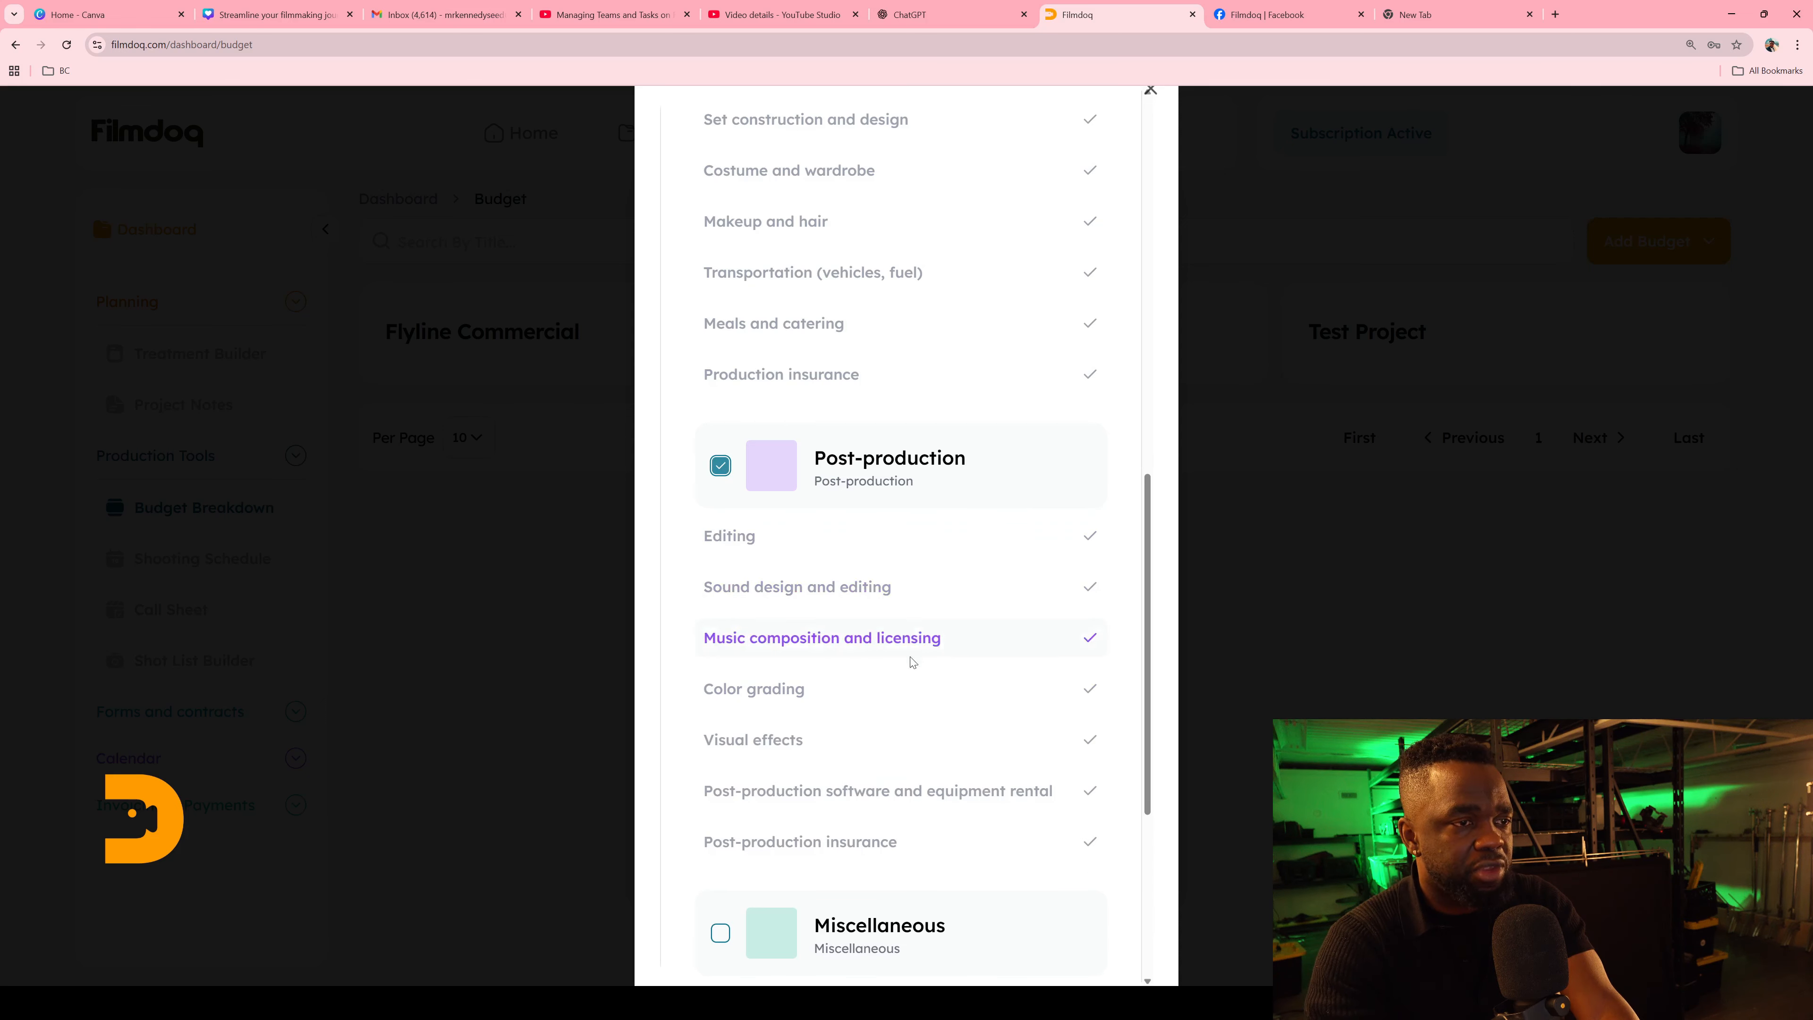
{"action": "left_click", "coordinate": [1089, 638]}
{"action": "scroll", "coordinate": [1055, 643], "scroll_direction": "down", "scroll_amount": 3}
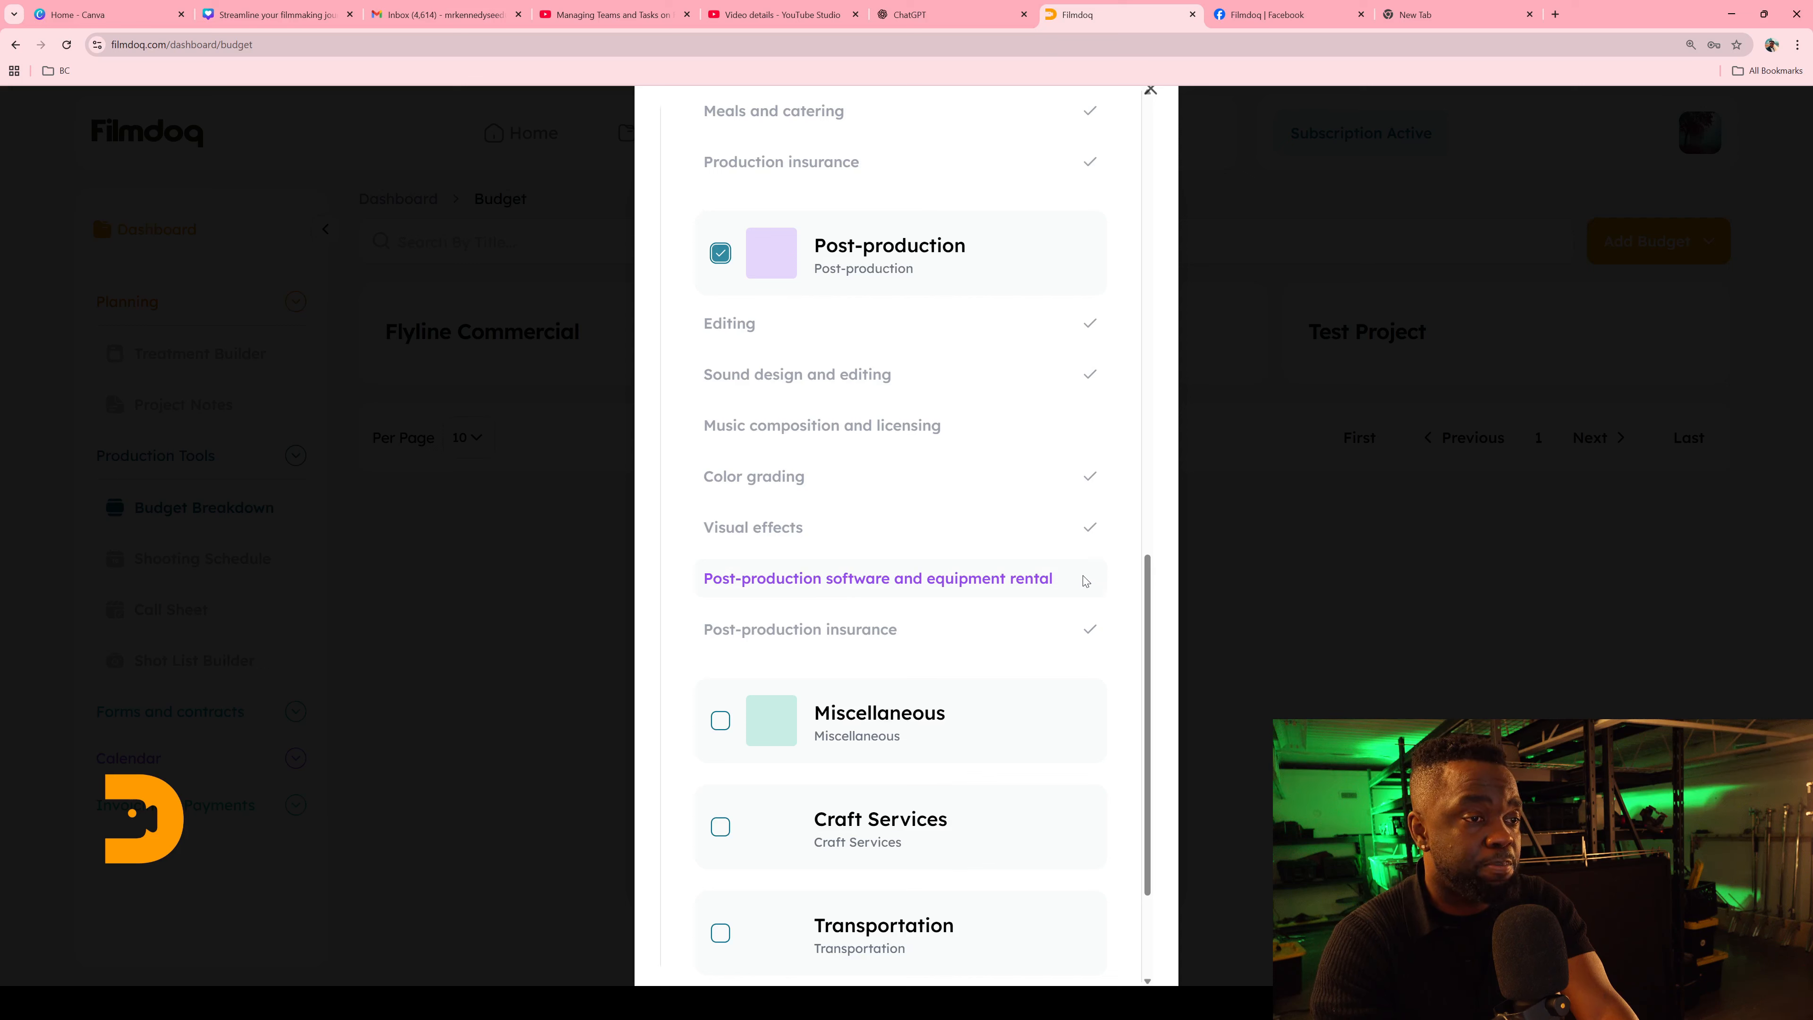
{"action": "scroll", "coordinate": [1071, 594], "scroll_direction": "down", "scroll_amount": 2}
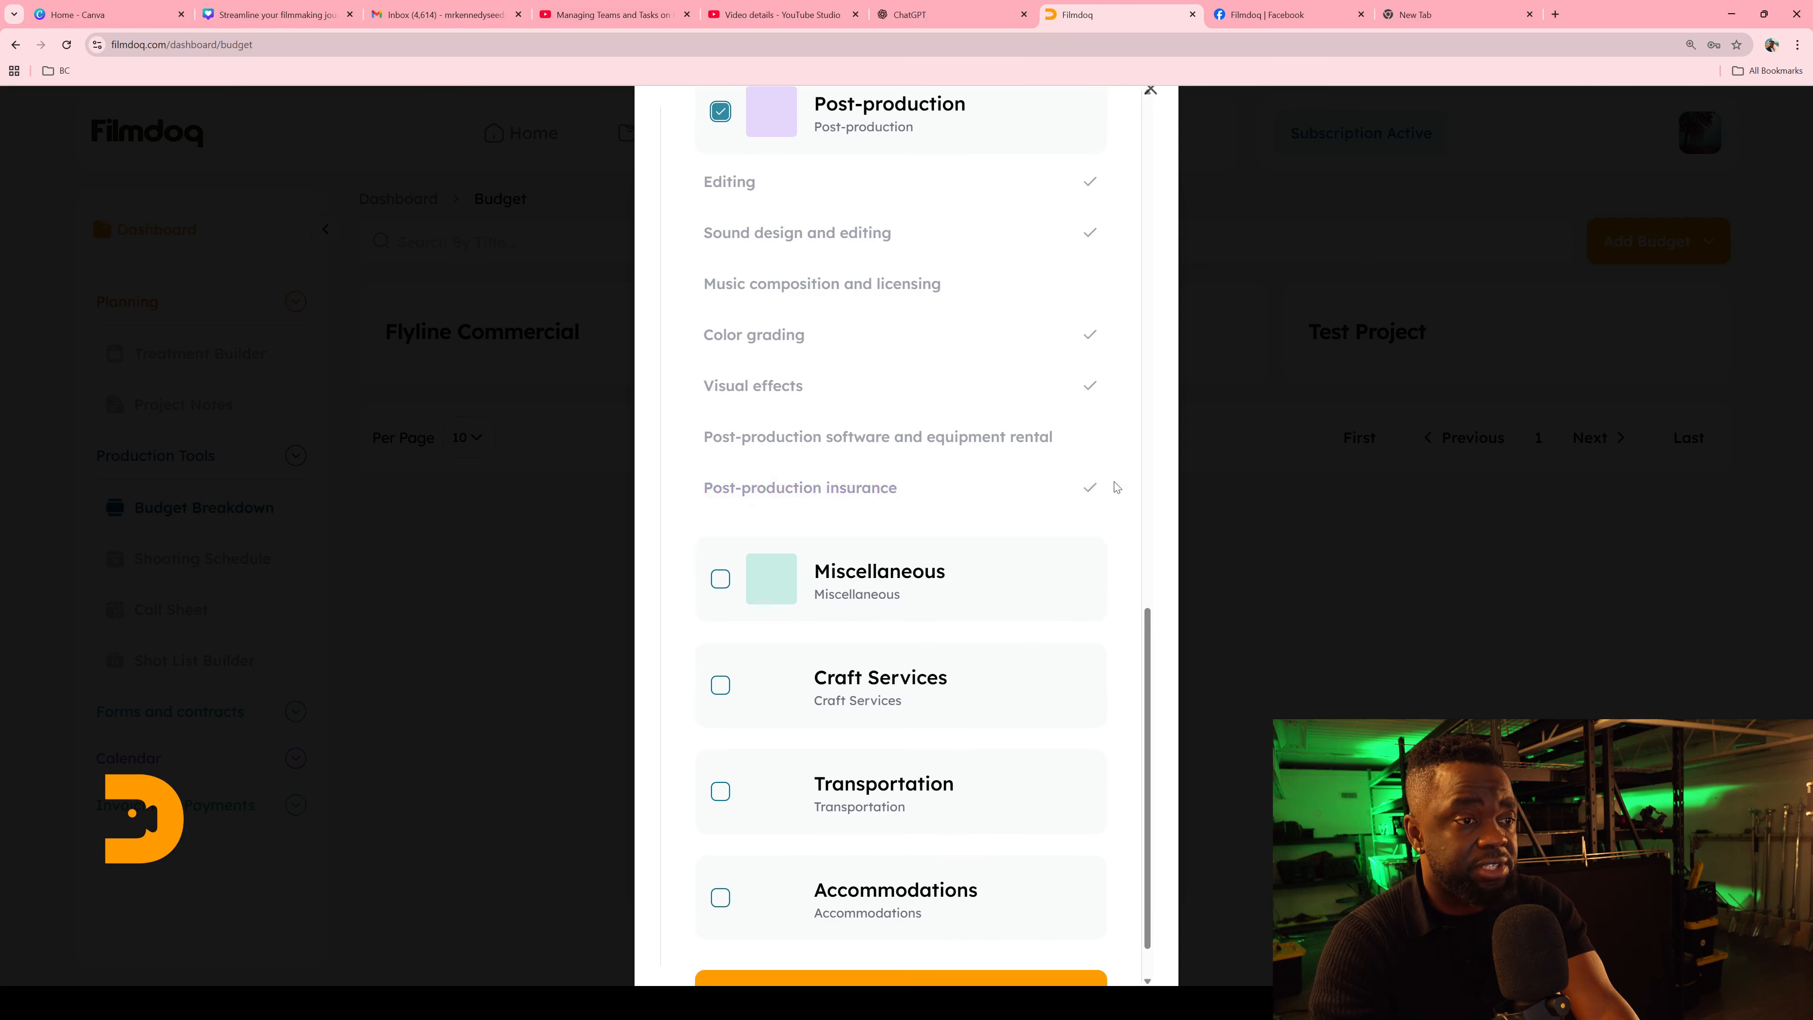
{"action": "scroll", "coordinate": [1092, 490], "scroll_direction": "down", "scroll_amount": 1}
{"action": "left_click", "coordinate": [917, 520]}
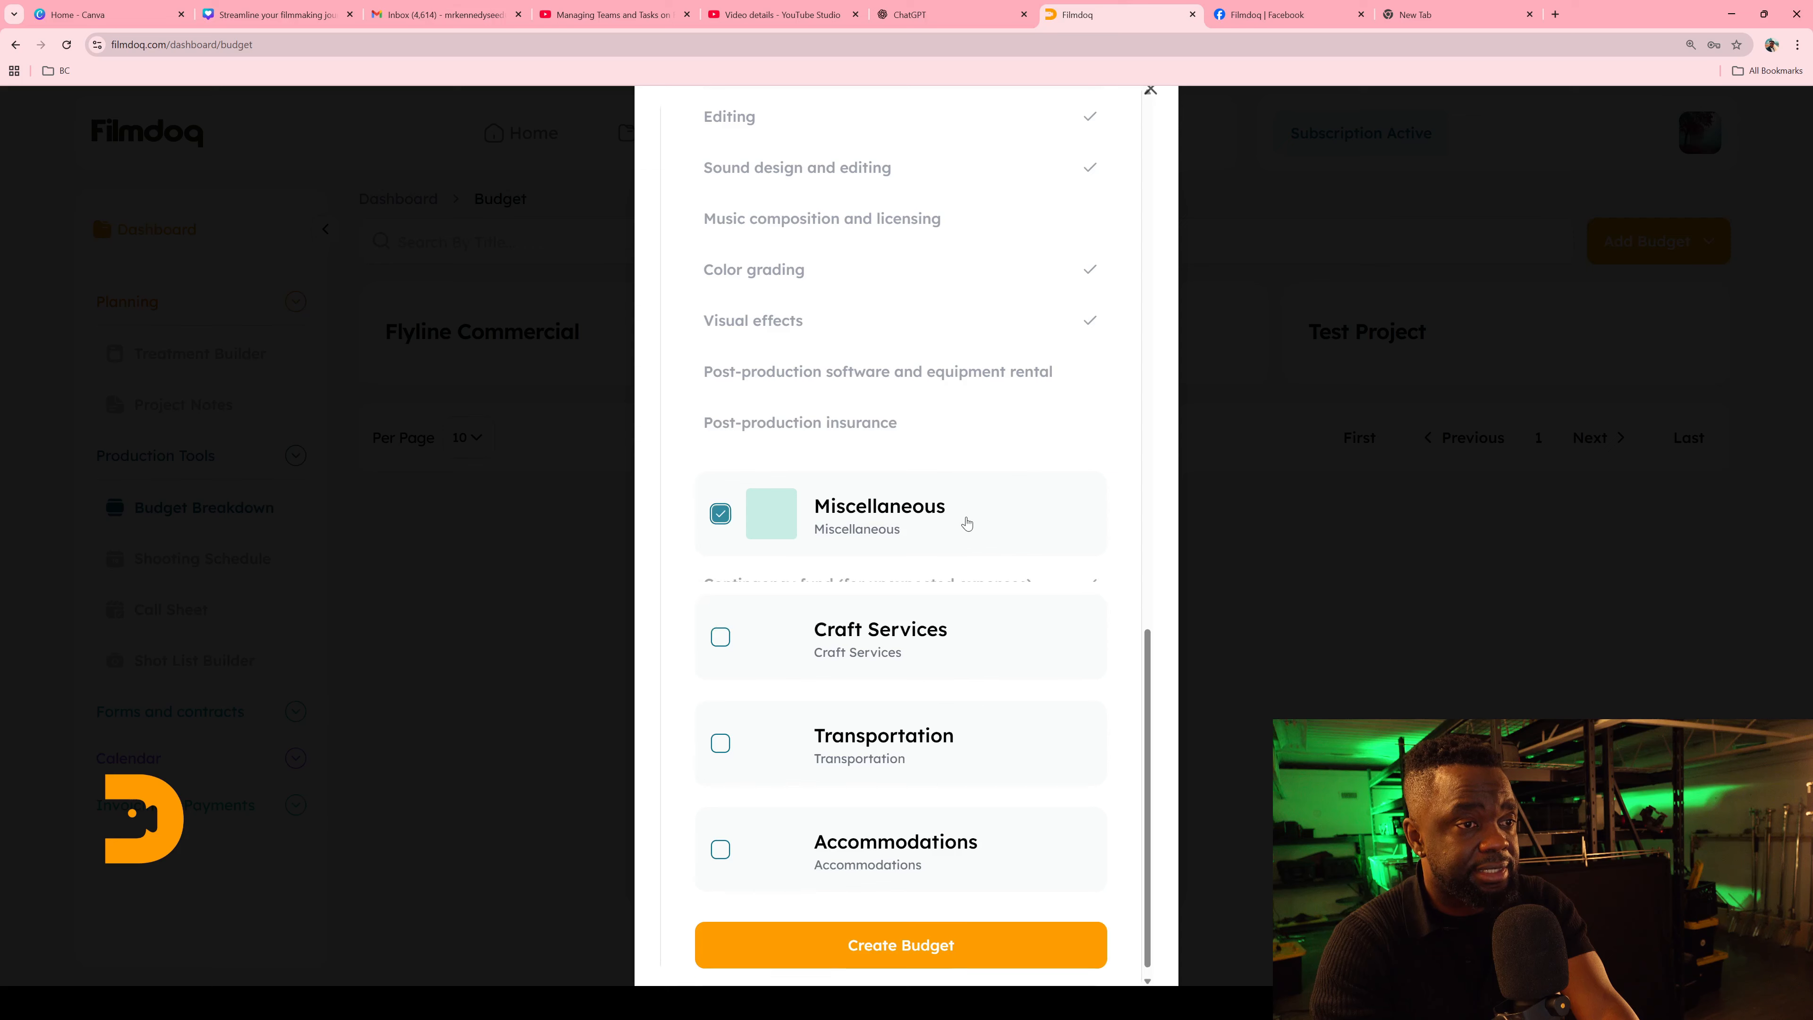
{"action": "left_click", "coordinate": [717, 515]}
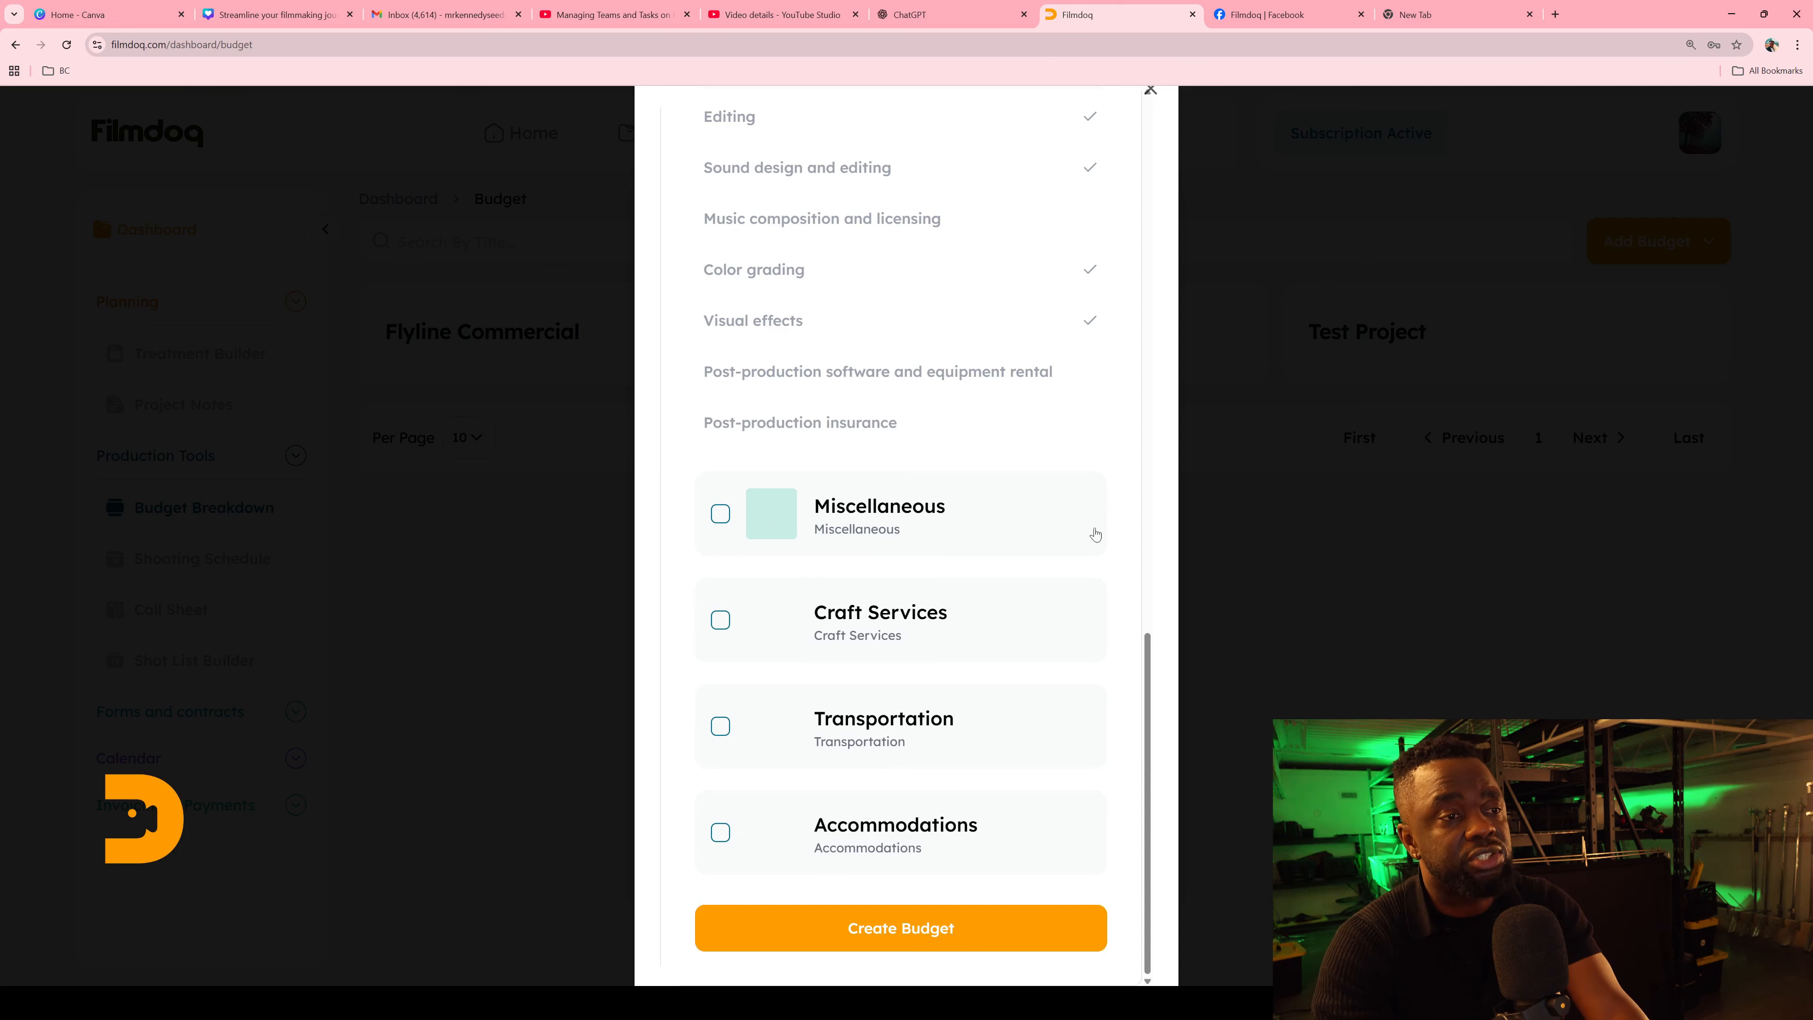
{"action": "left_click", "coordinate": [992, 520]}
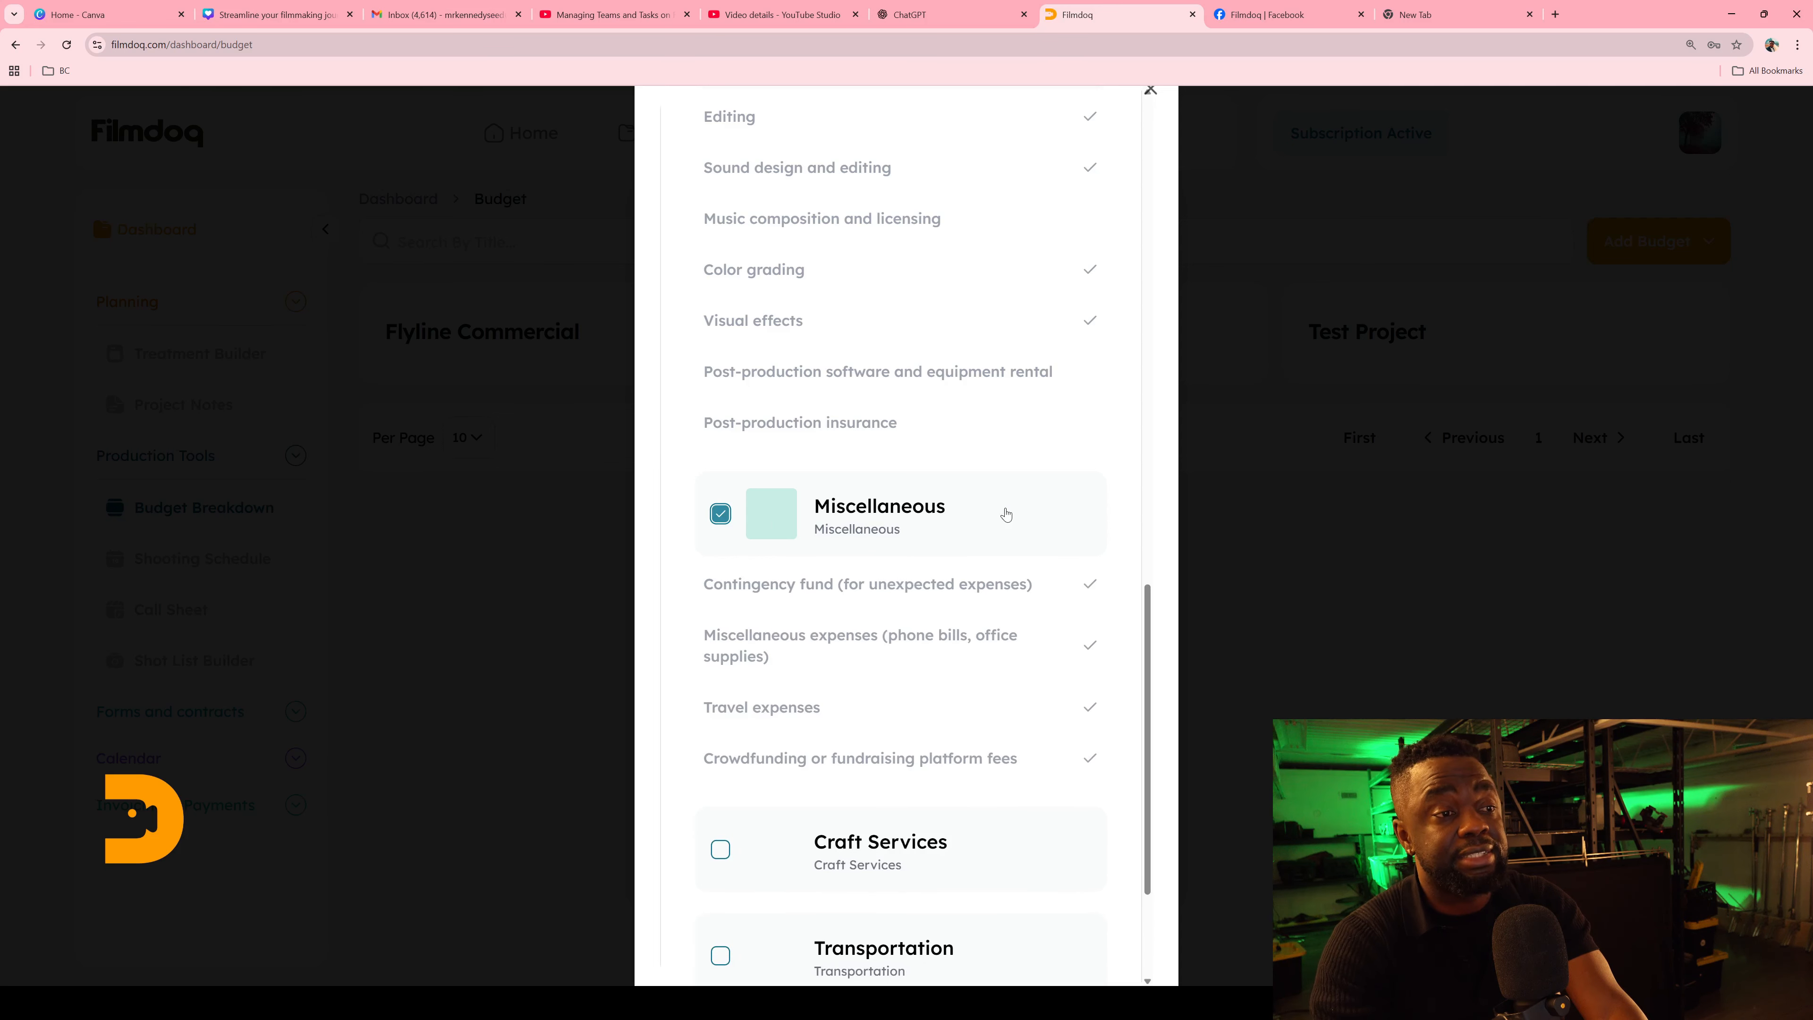
{"action": "left_click", "coordinate": [719, 514]}
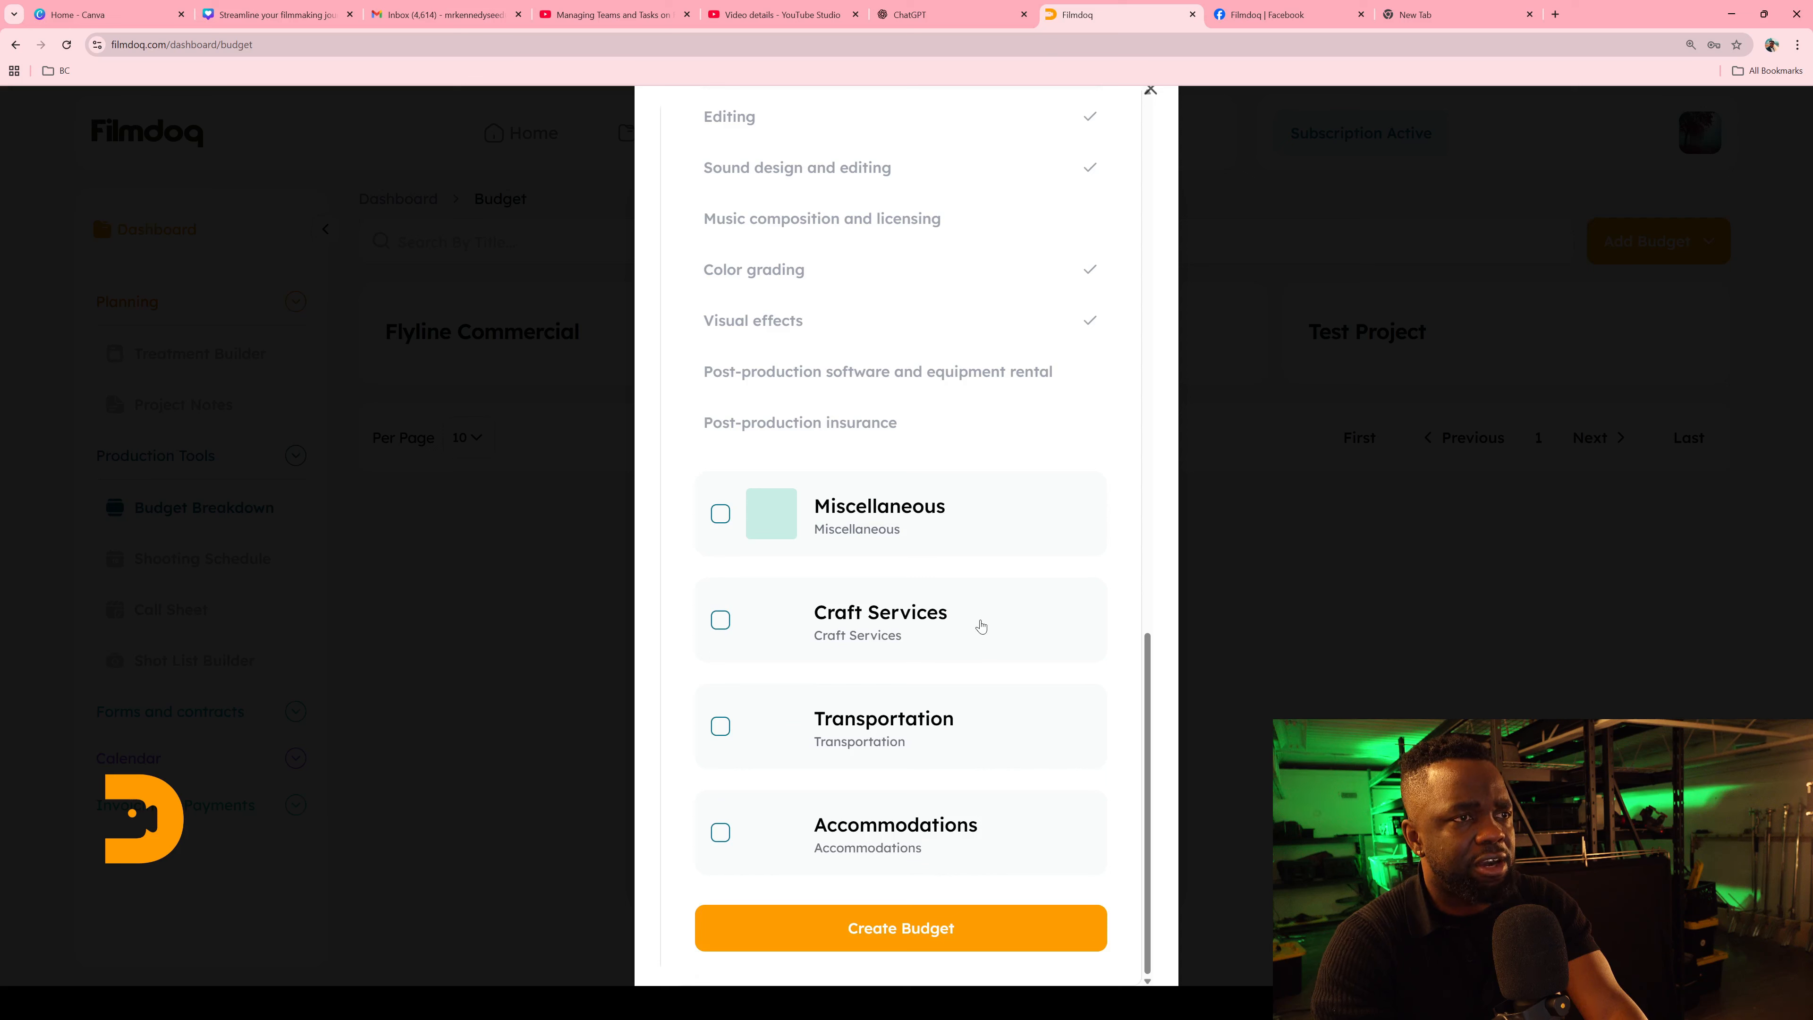
{"action": "left_click", "coordinate": [989, 639]}
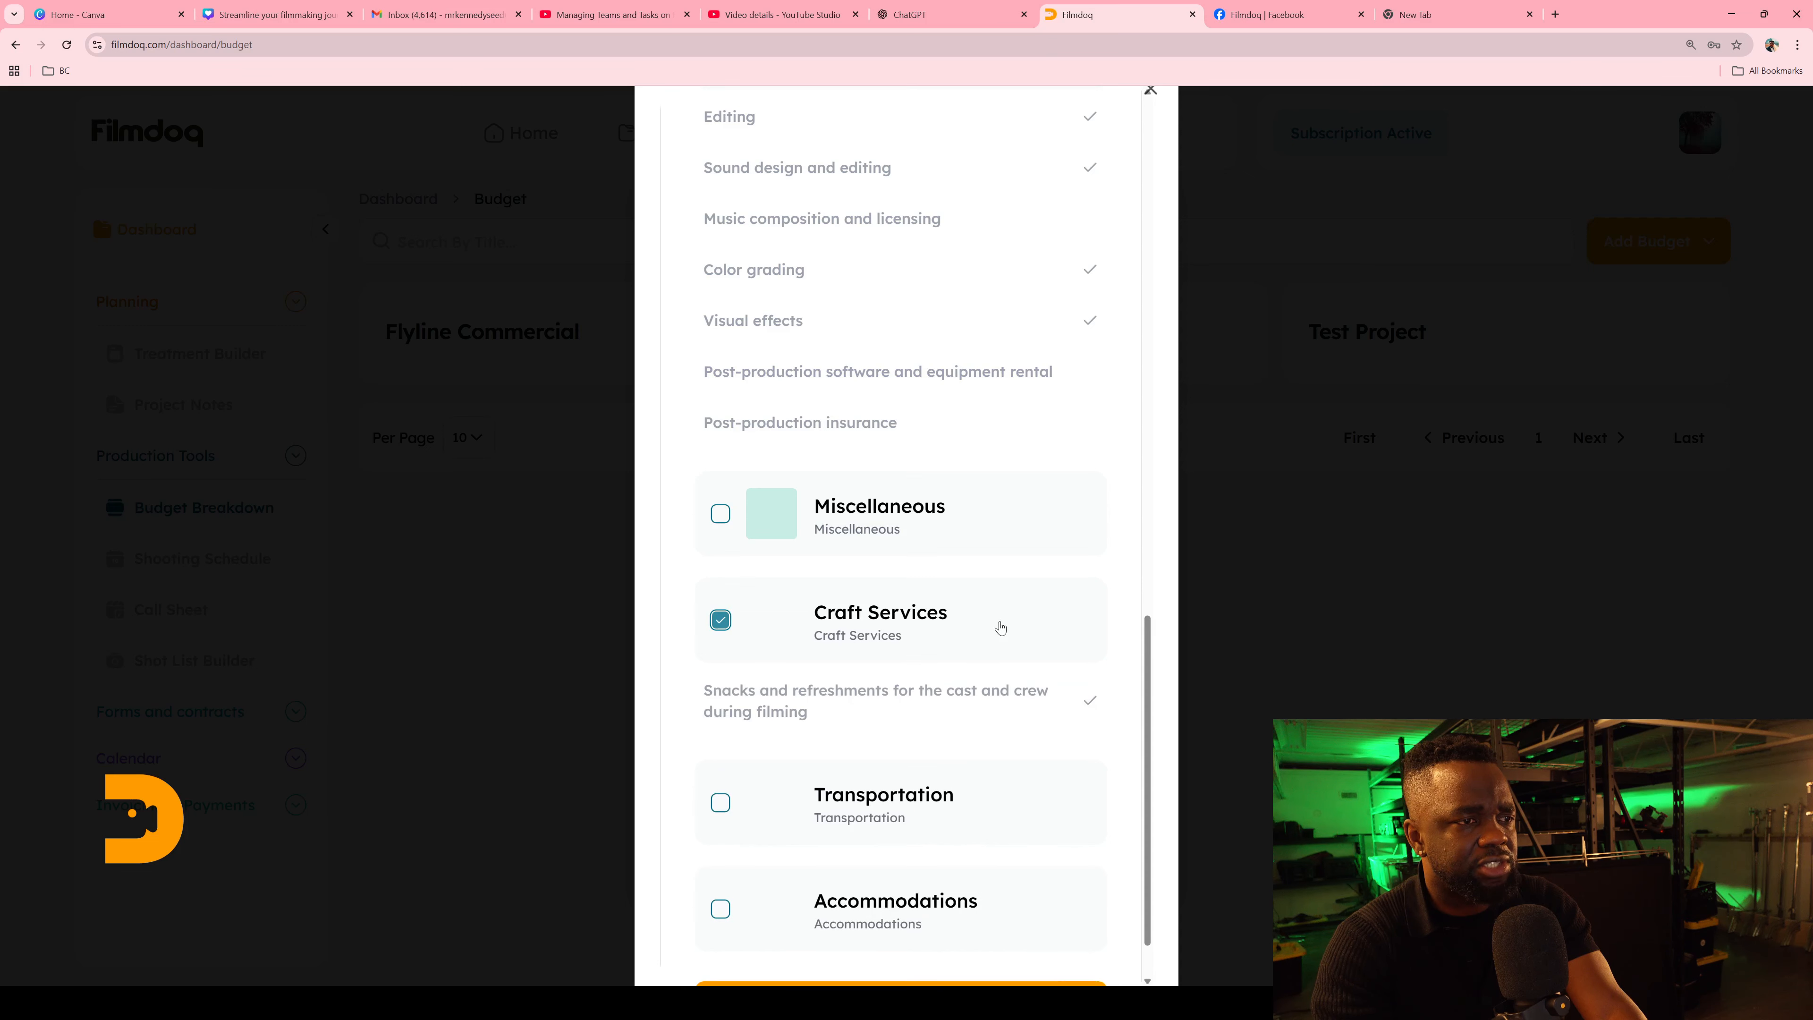
{"action": "left_click", "coordinate": [999, 624]}
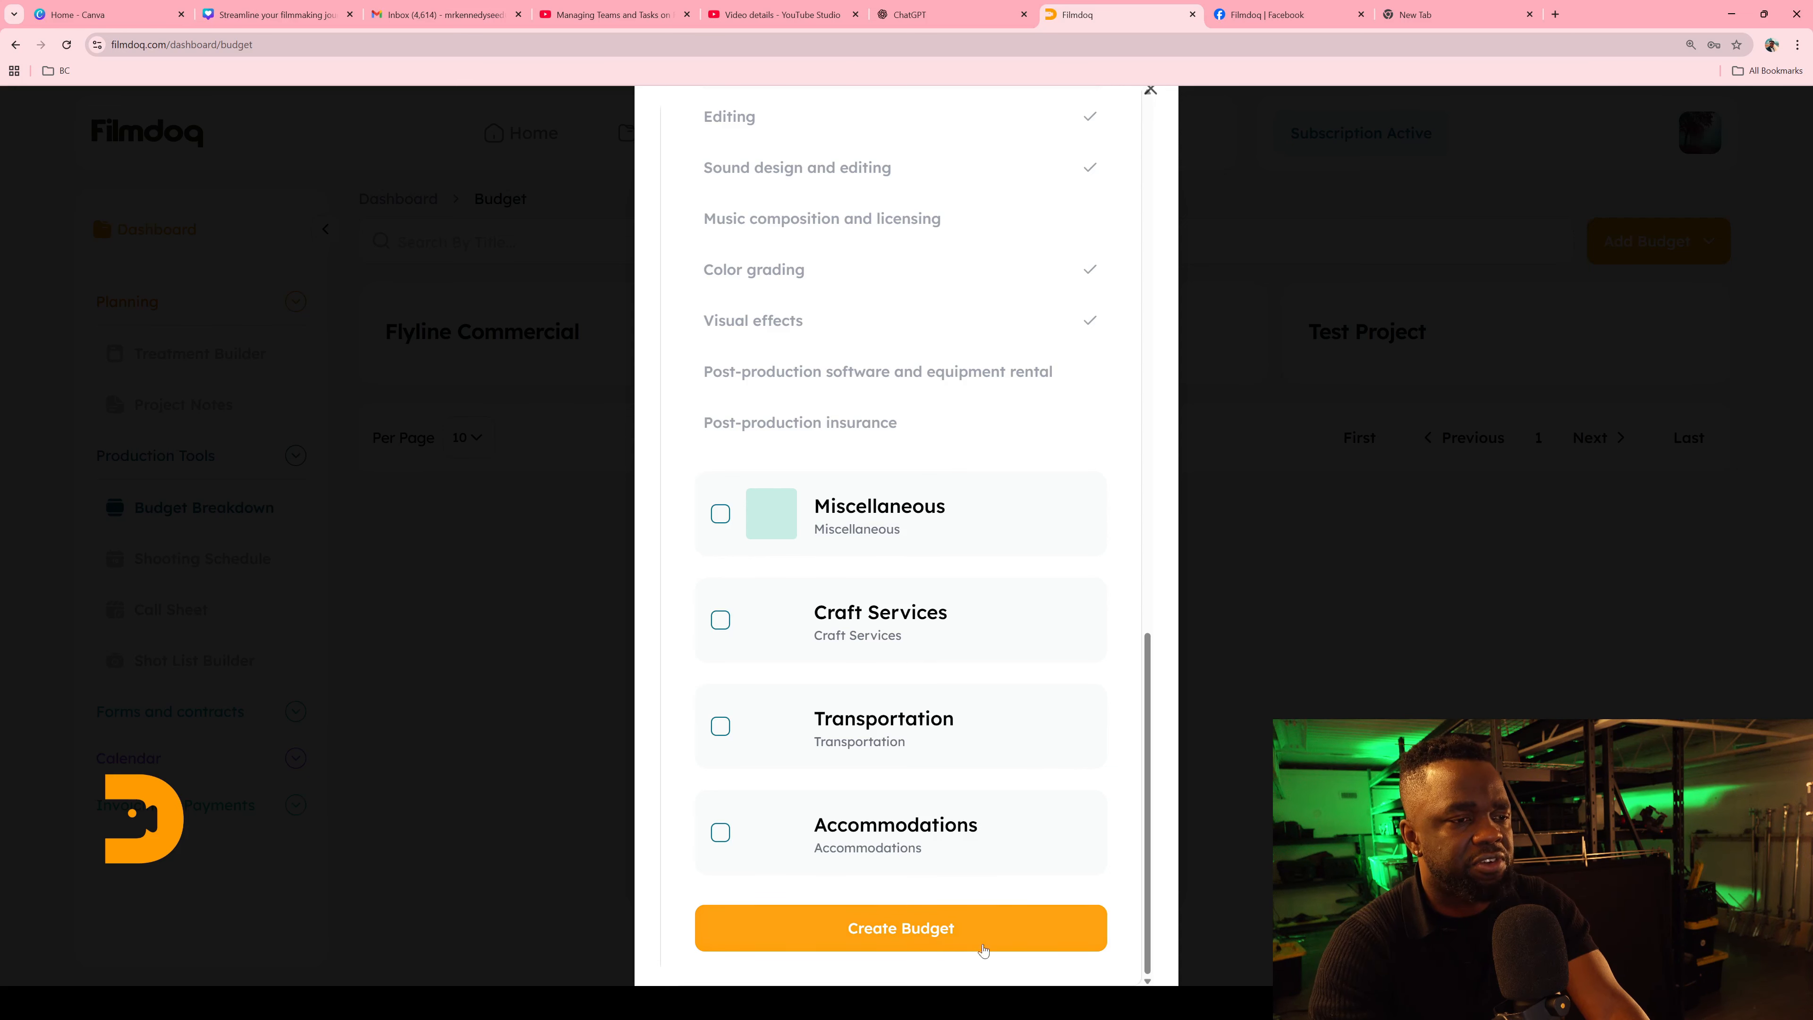
Create the budget with the selected categories and open the Food Commercial Cost budget.
{"action": "left_click", "coordinate": [1019, 942]}
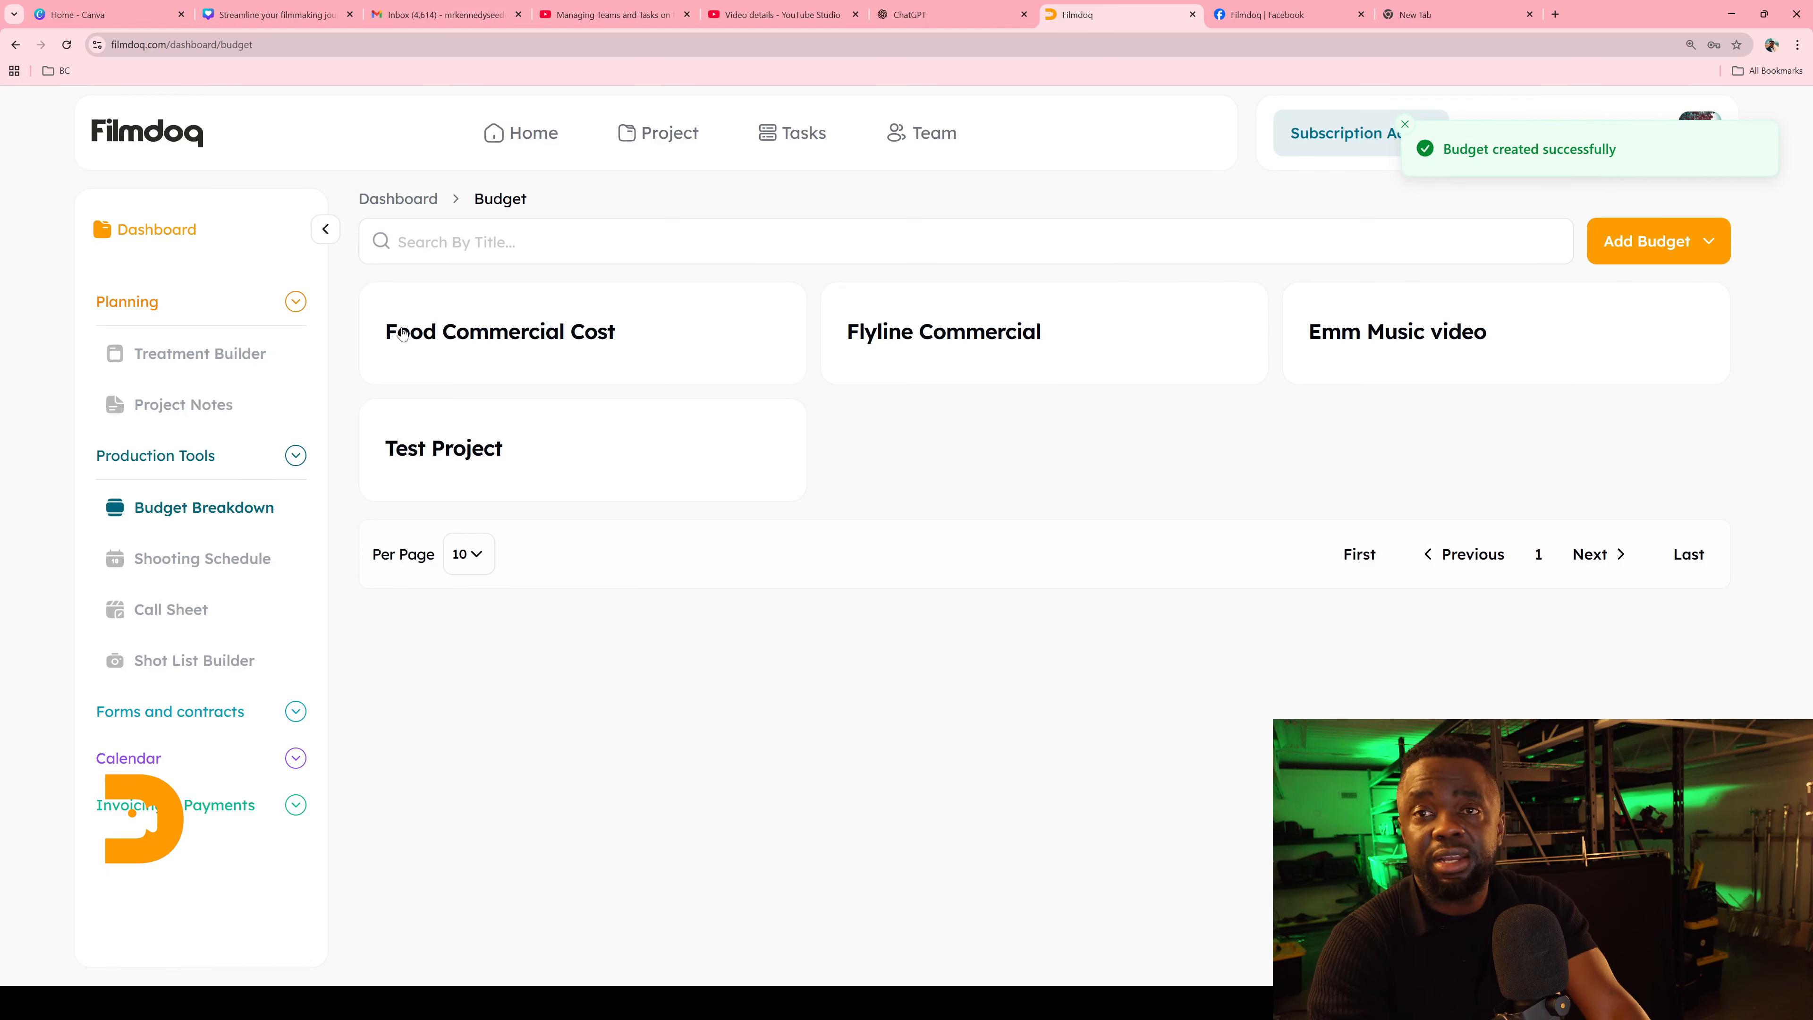
{"action": "left_click", "coordinate": [536, 341]}
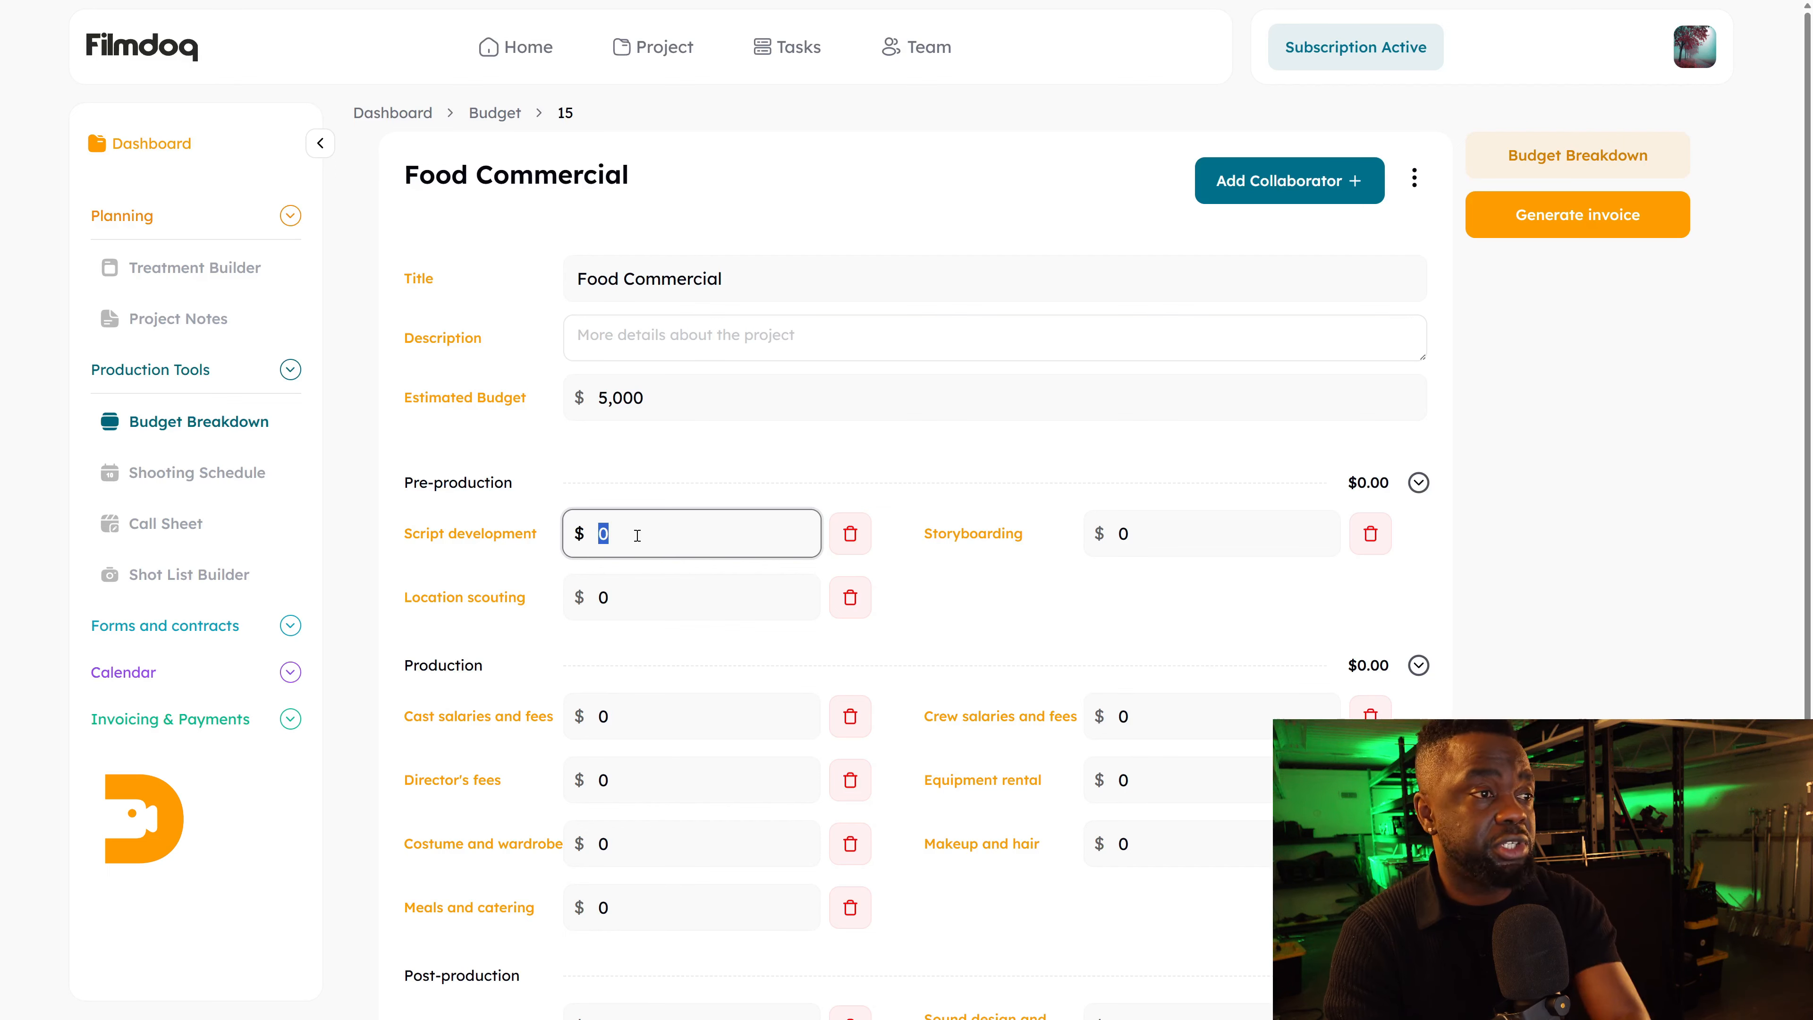
Set the Pre-production costs to $200 for script development, $200 for storyboarding and $120 for location scouting.
{"action": "type", "text": "200"}
{"action": "left_click", "coordinate": [1150, 544]}
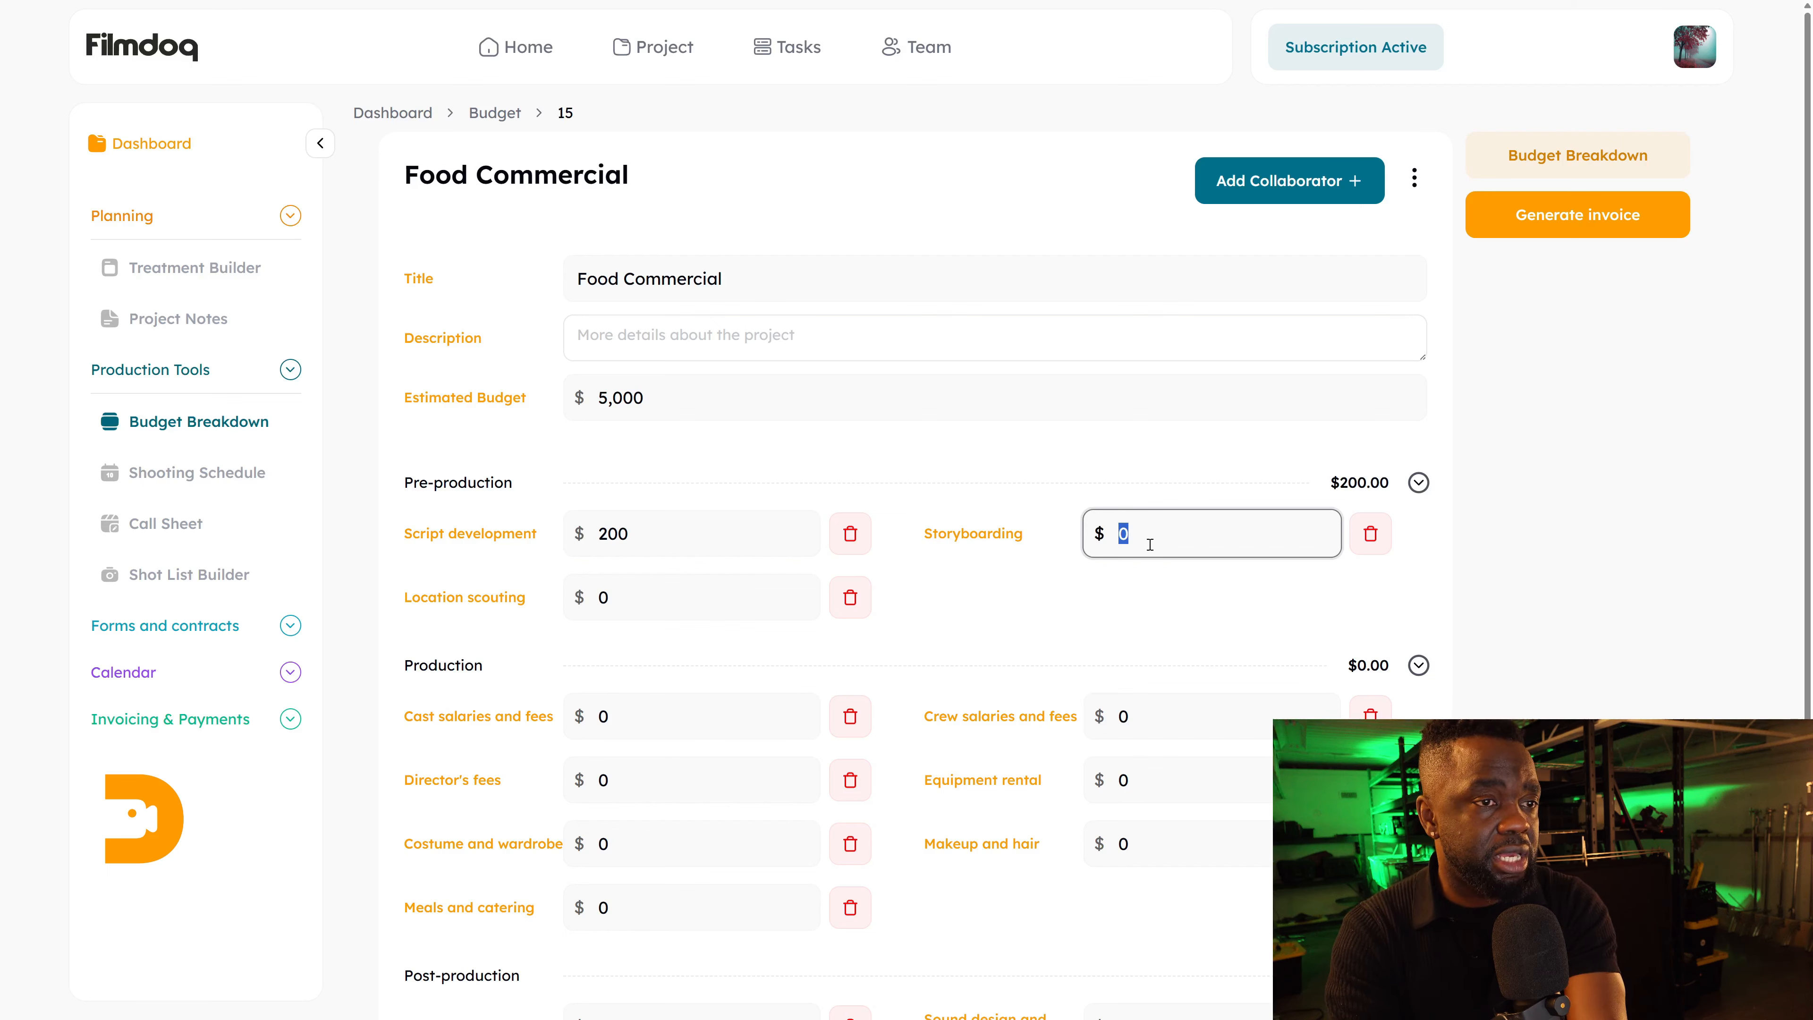
{"action": "type", "text": "200"}
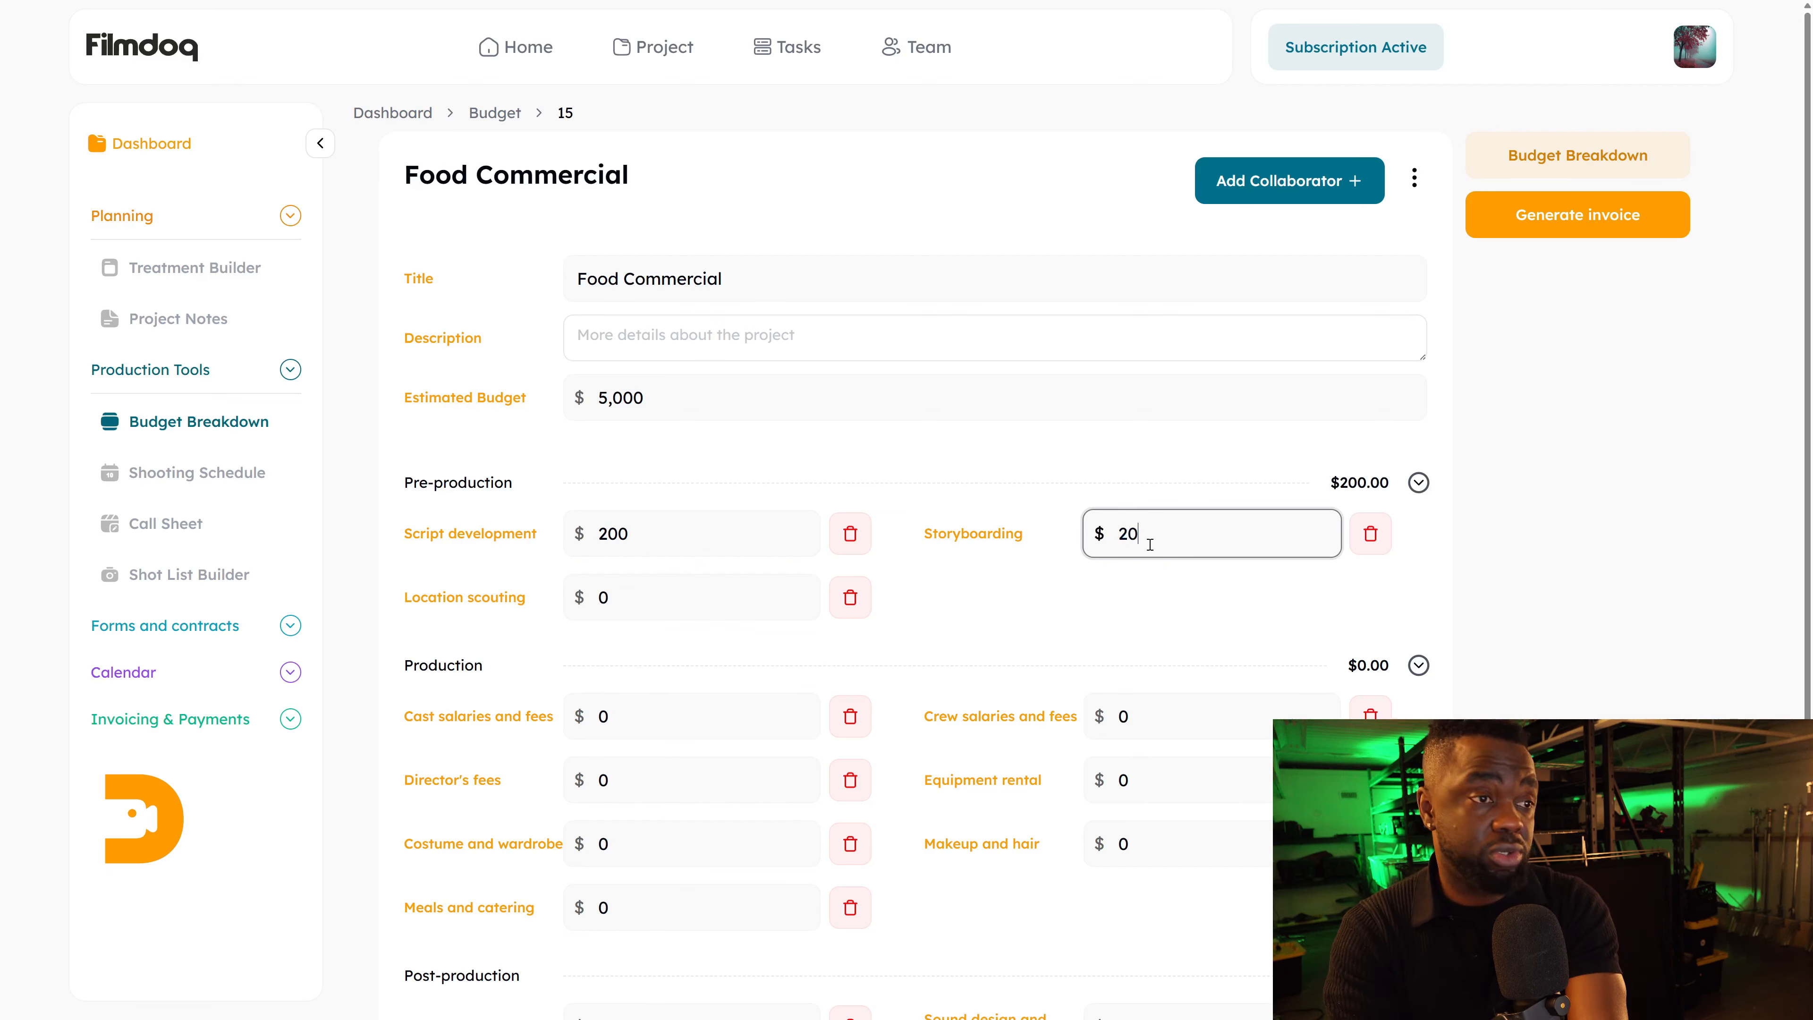
{"action": "left_click", "coordinate": [653, 617]}
{"action": "type", "text": "120"}
Set the Production costs for cast salaries and fees to $500 and crew salaries and fees to $750.
{"action": "scroll", "coordinate": [641, 506], "scroll_direction": "down", "scroll_amount": 3}
{"action": "left_click", "coordinate": [642, 506]}
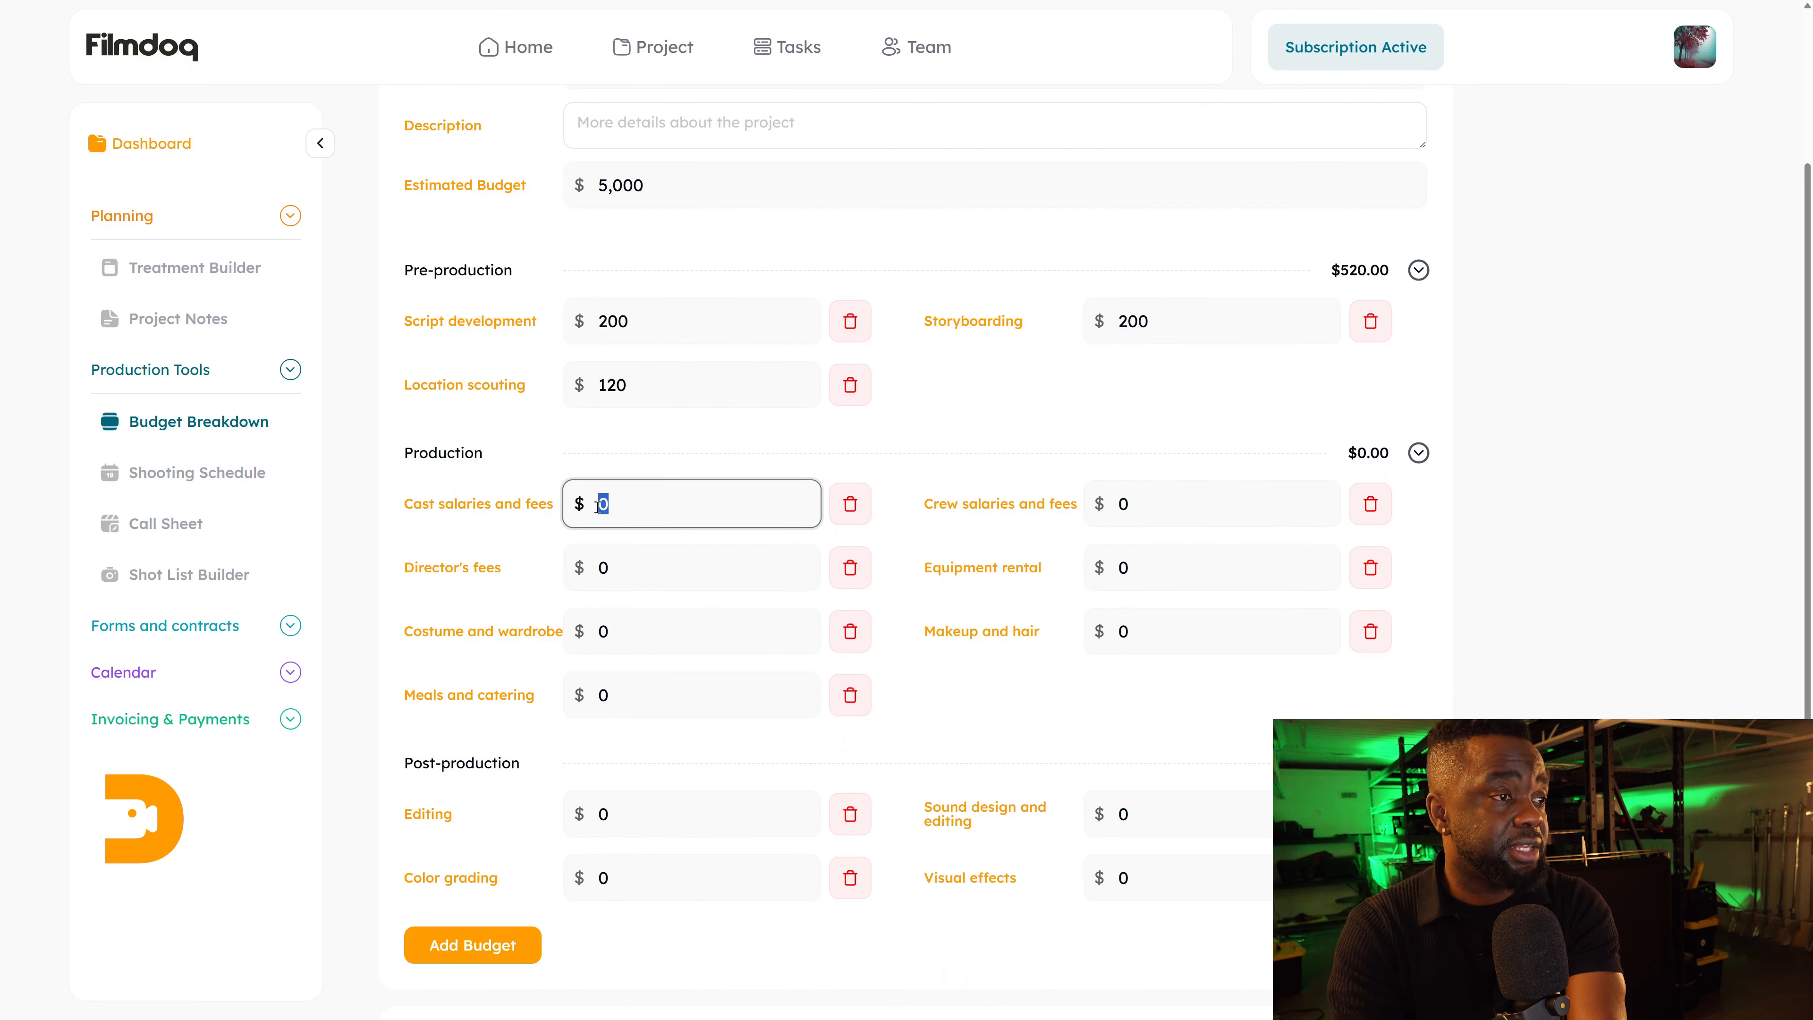
{"action": "type", "text": "5"}
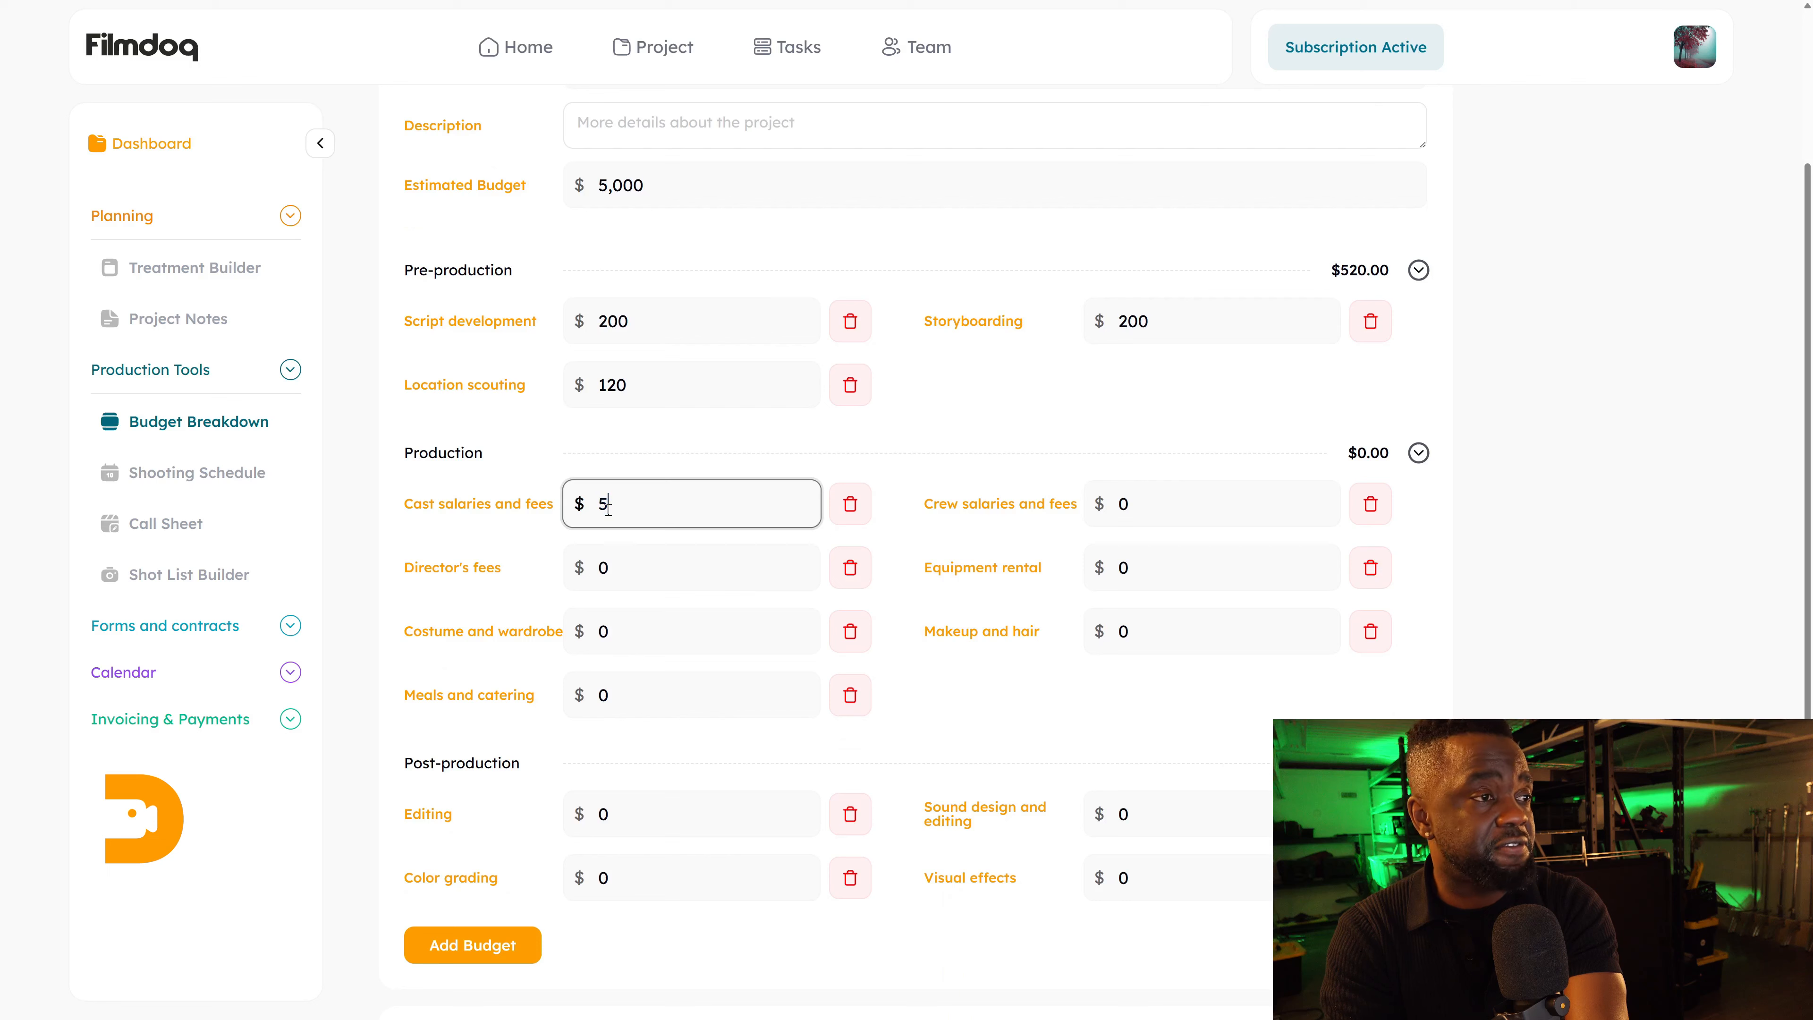
{"action": "type", "text": "00"}
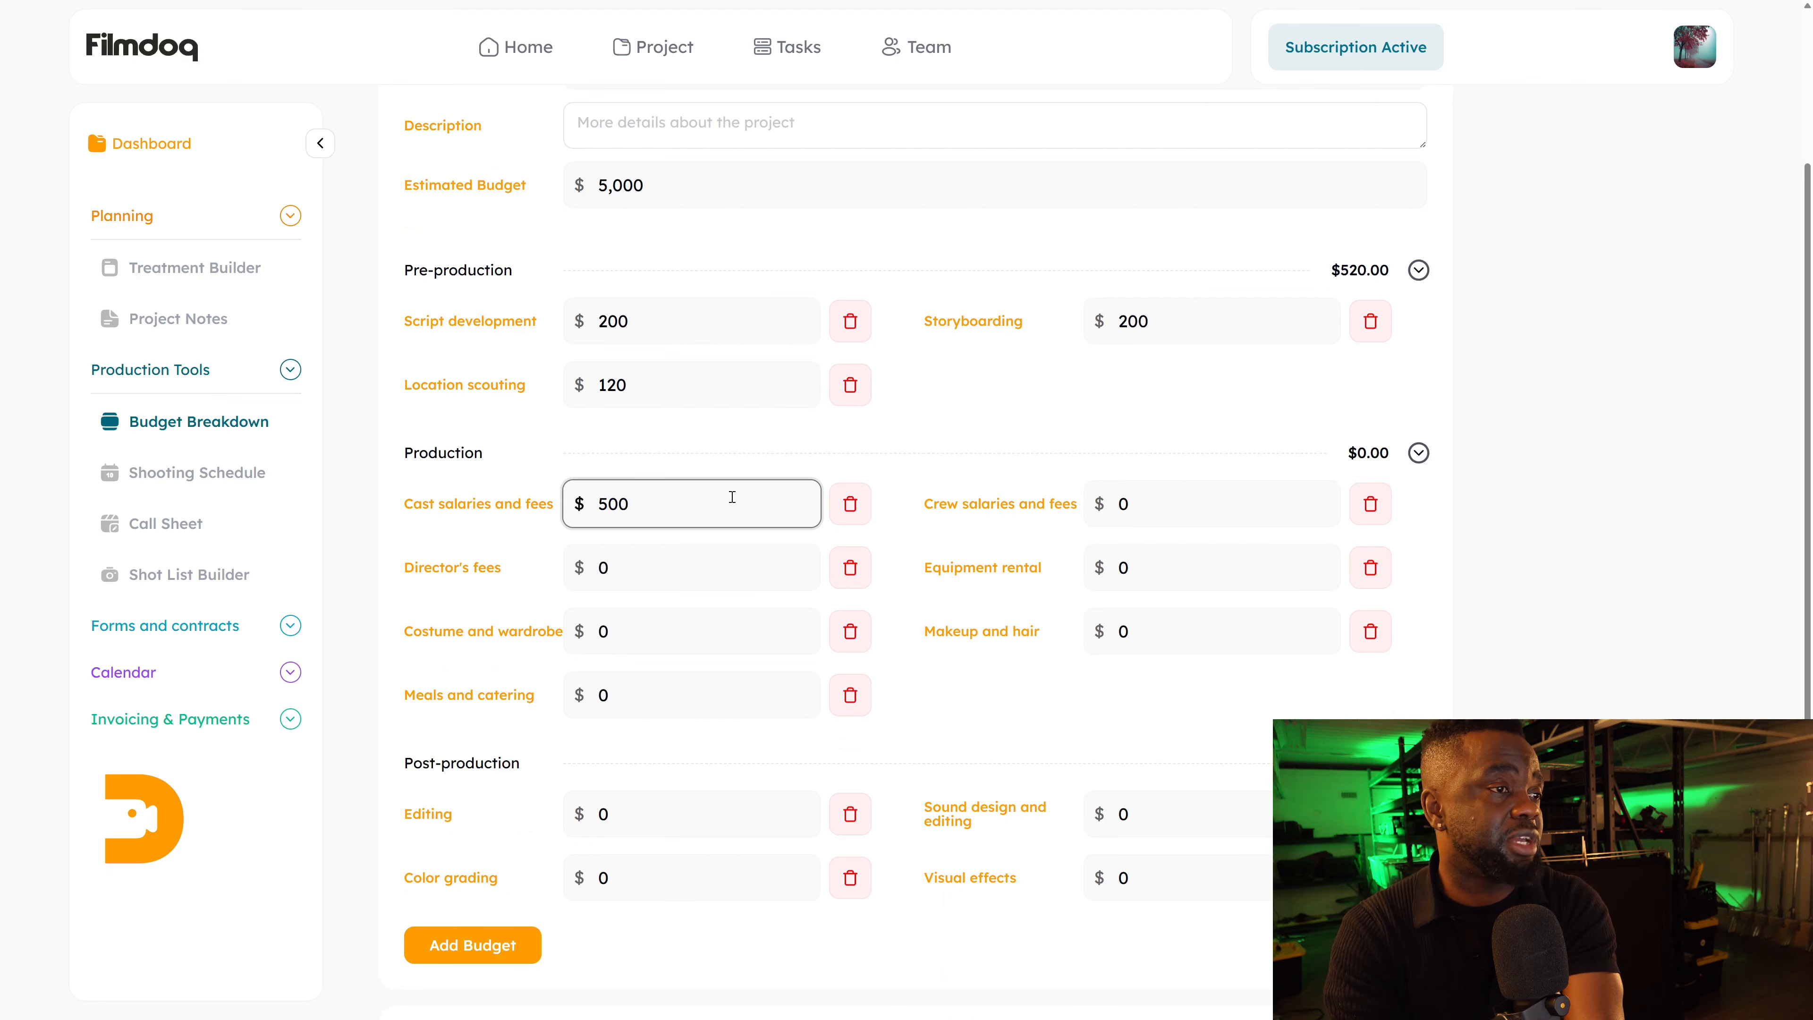
{"action": "scroll", "coordinate": [804, 495], "scroll_direction": "down", "scroll_amount": 1}
{"action": "left_click", "coordinate": [1205, 429]}
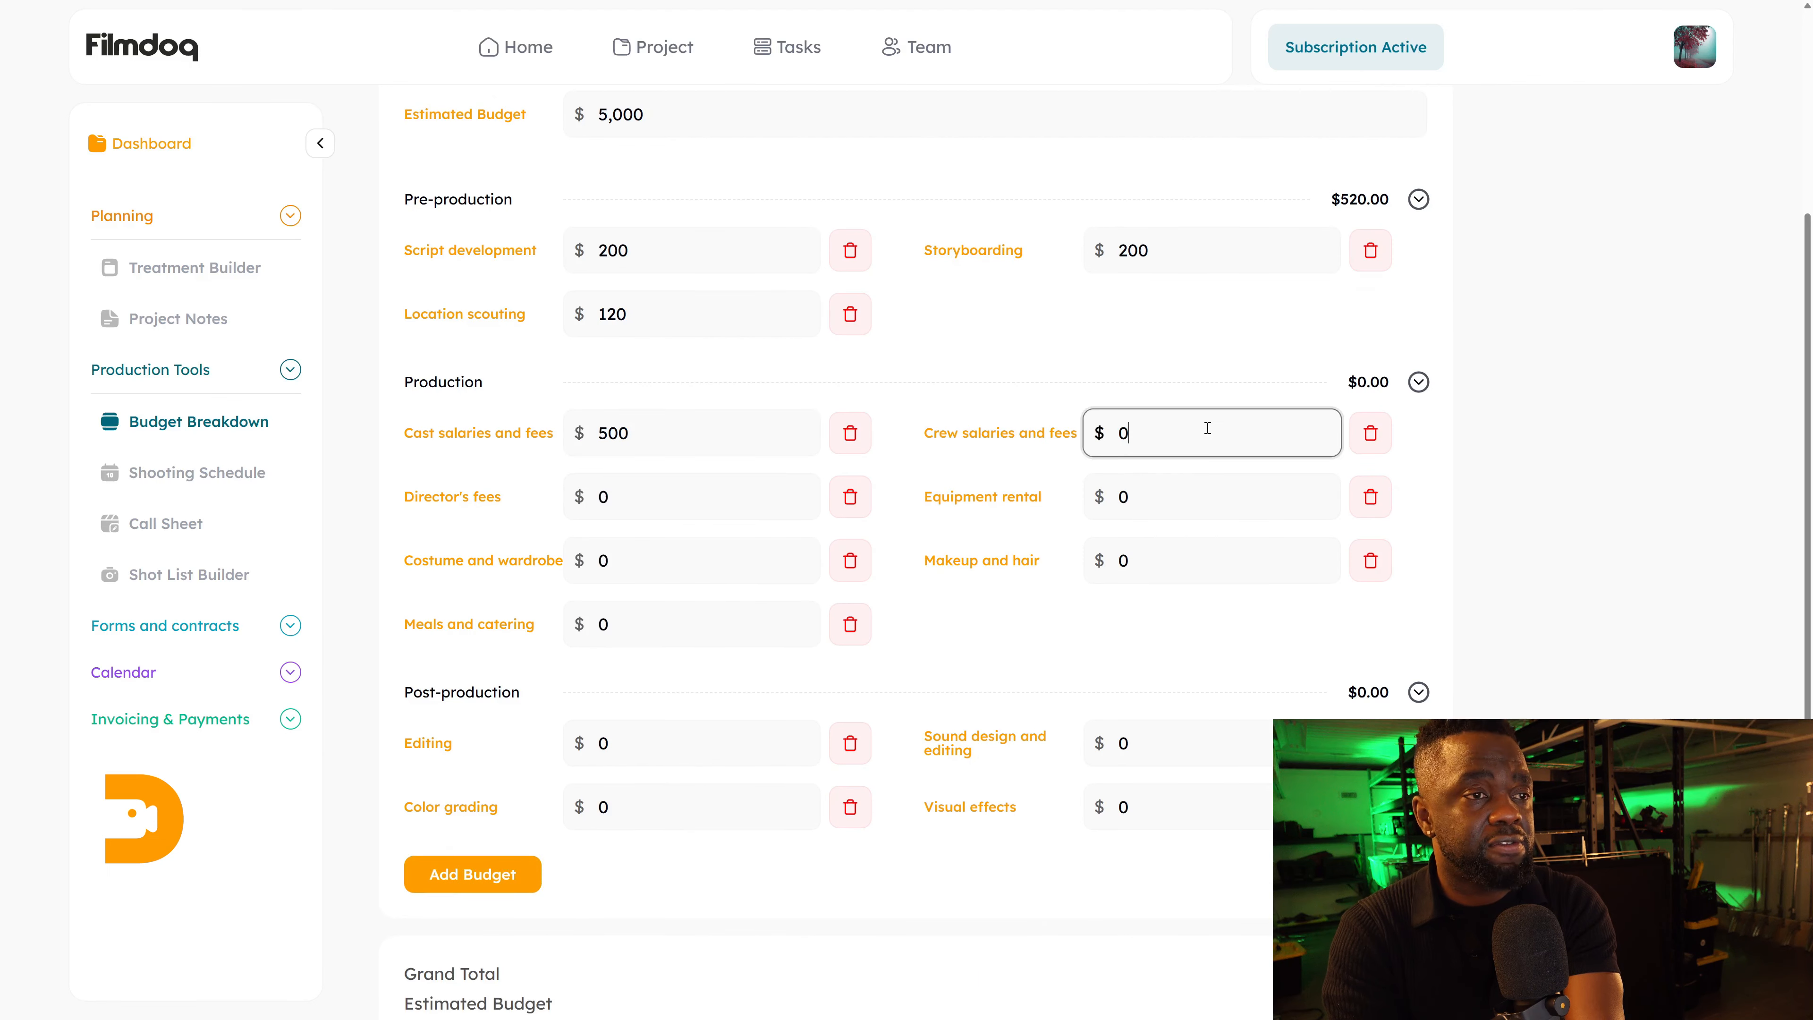
{"action": "double_click", "coordinate": [1187, 435]}
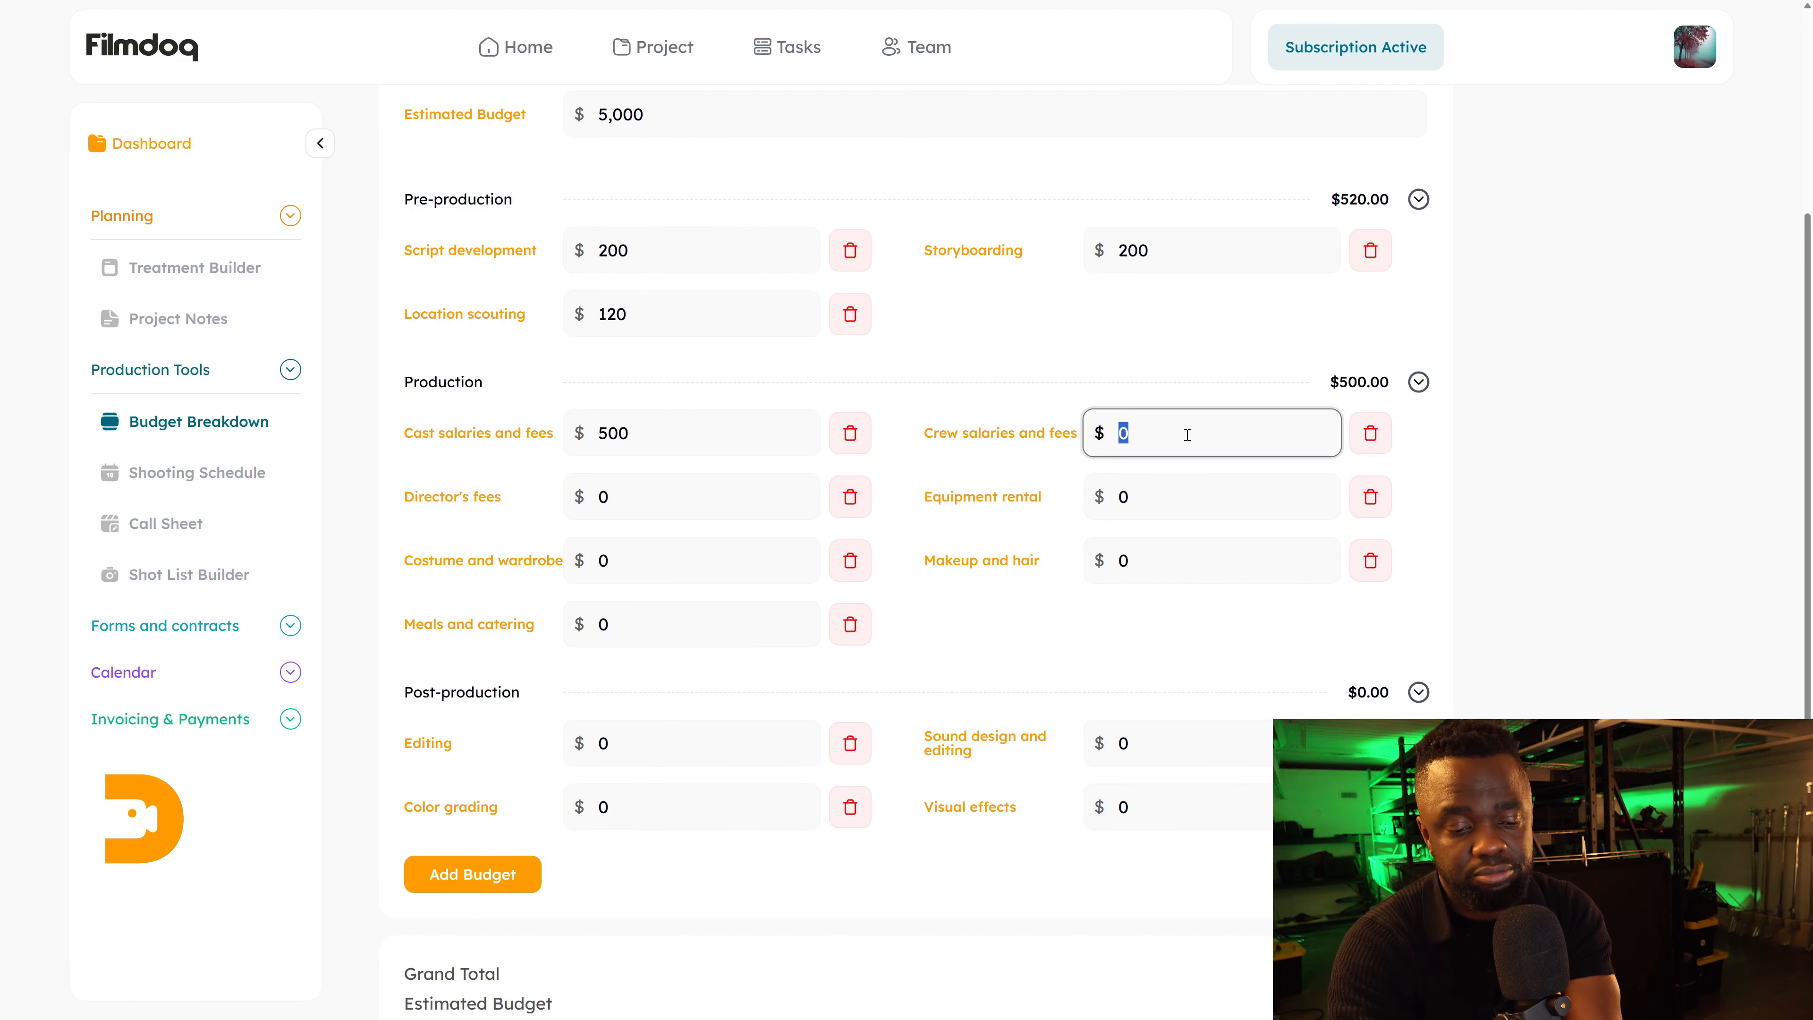
{"action": "type", "text": "75"}
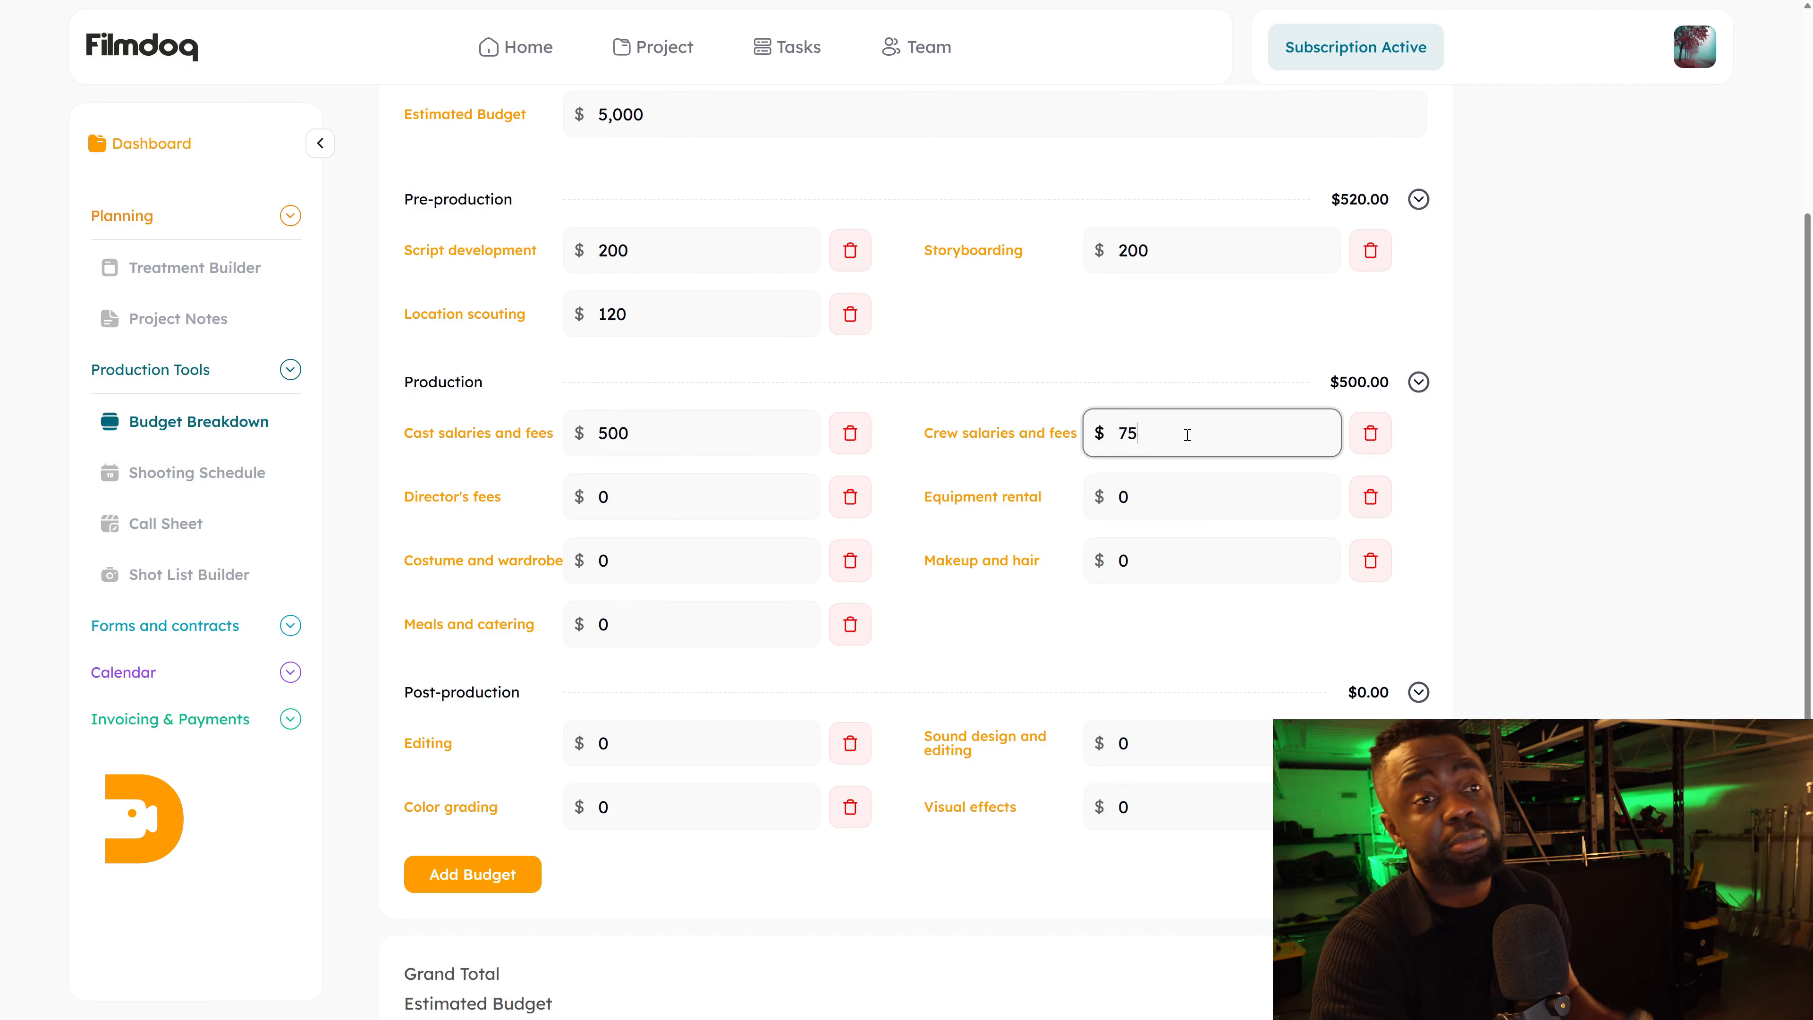
{"action": "type", "text": "0"}
Set the director's fees to $400 and the equipment rental to $800 in the Production category.
{"action": "left_click", "coordinate": [647, 493]}
{"action": "type", "text": "400"}
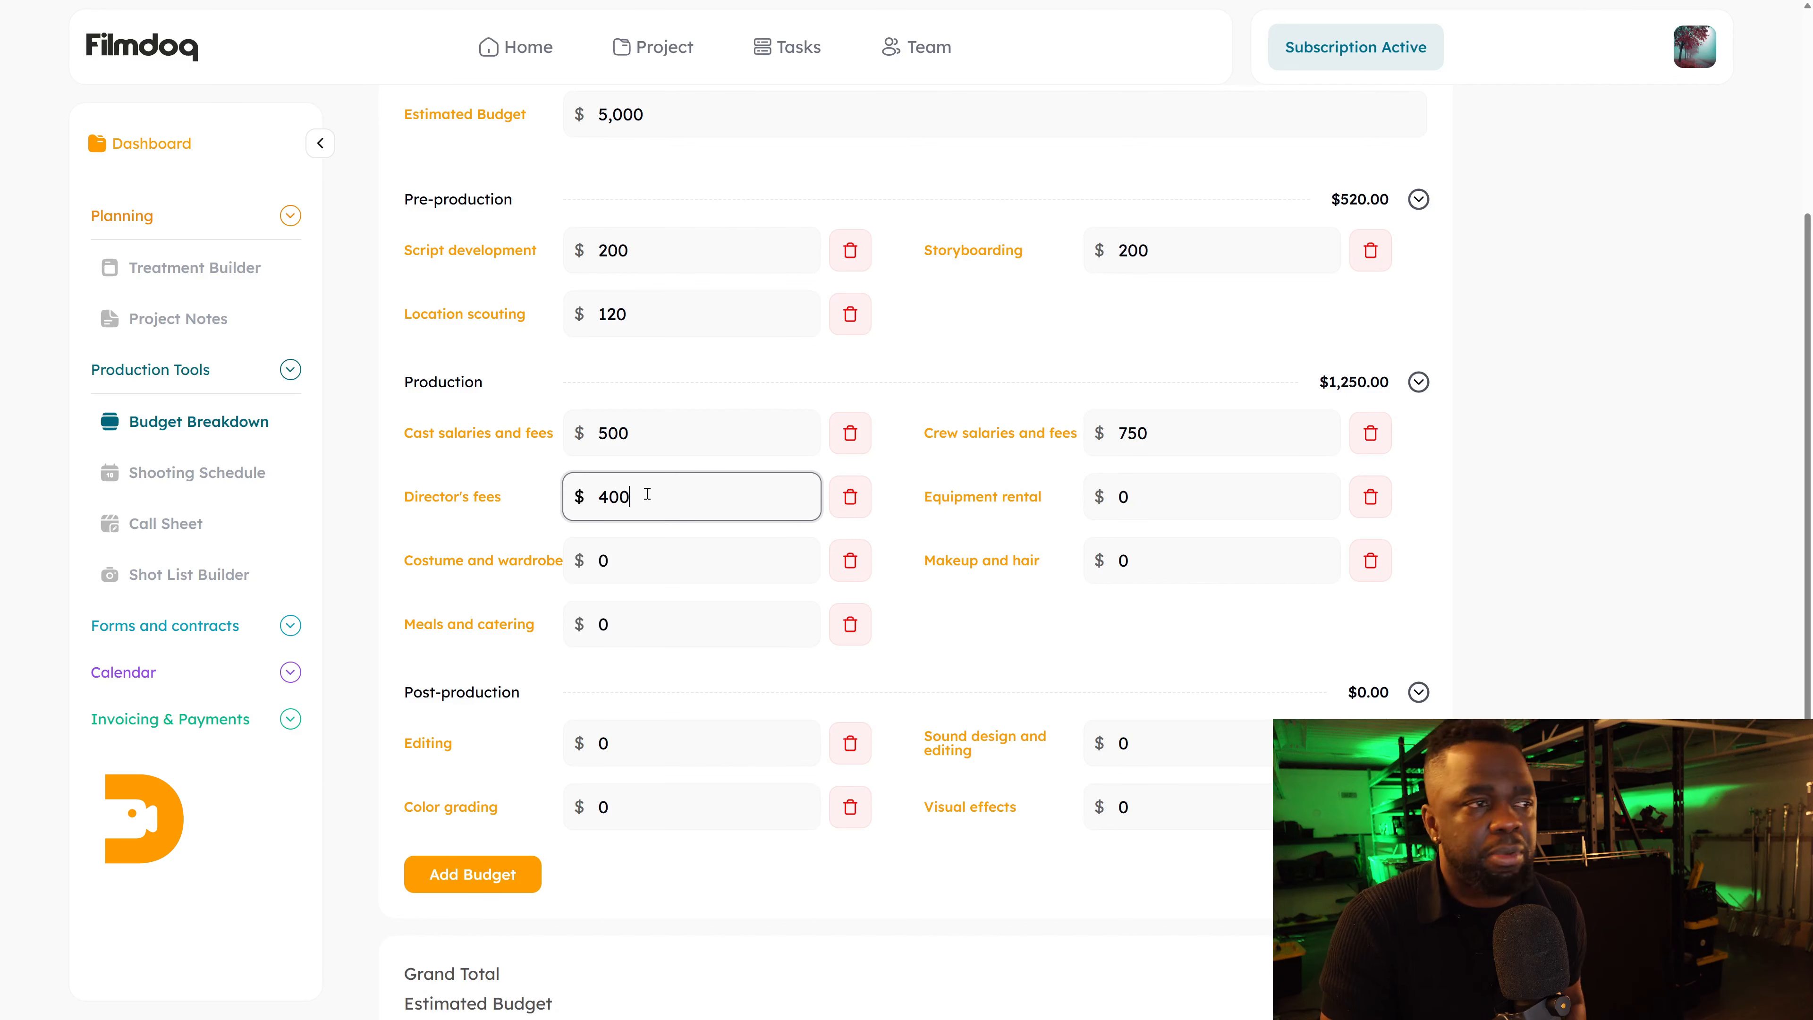
{"action": "left_click", "coordinate": [1160, 500]}
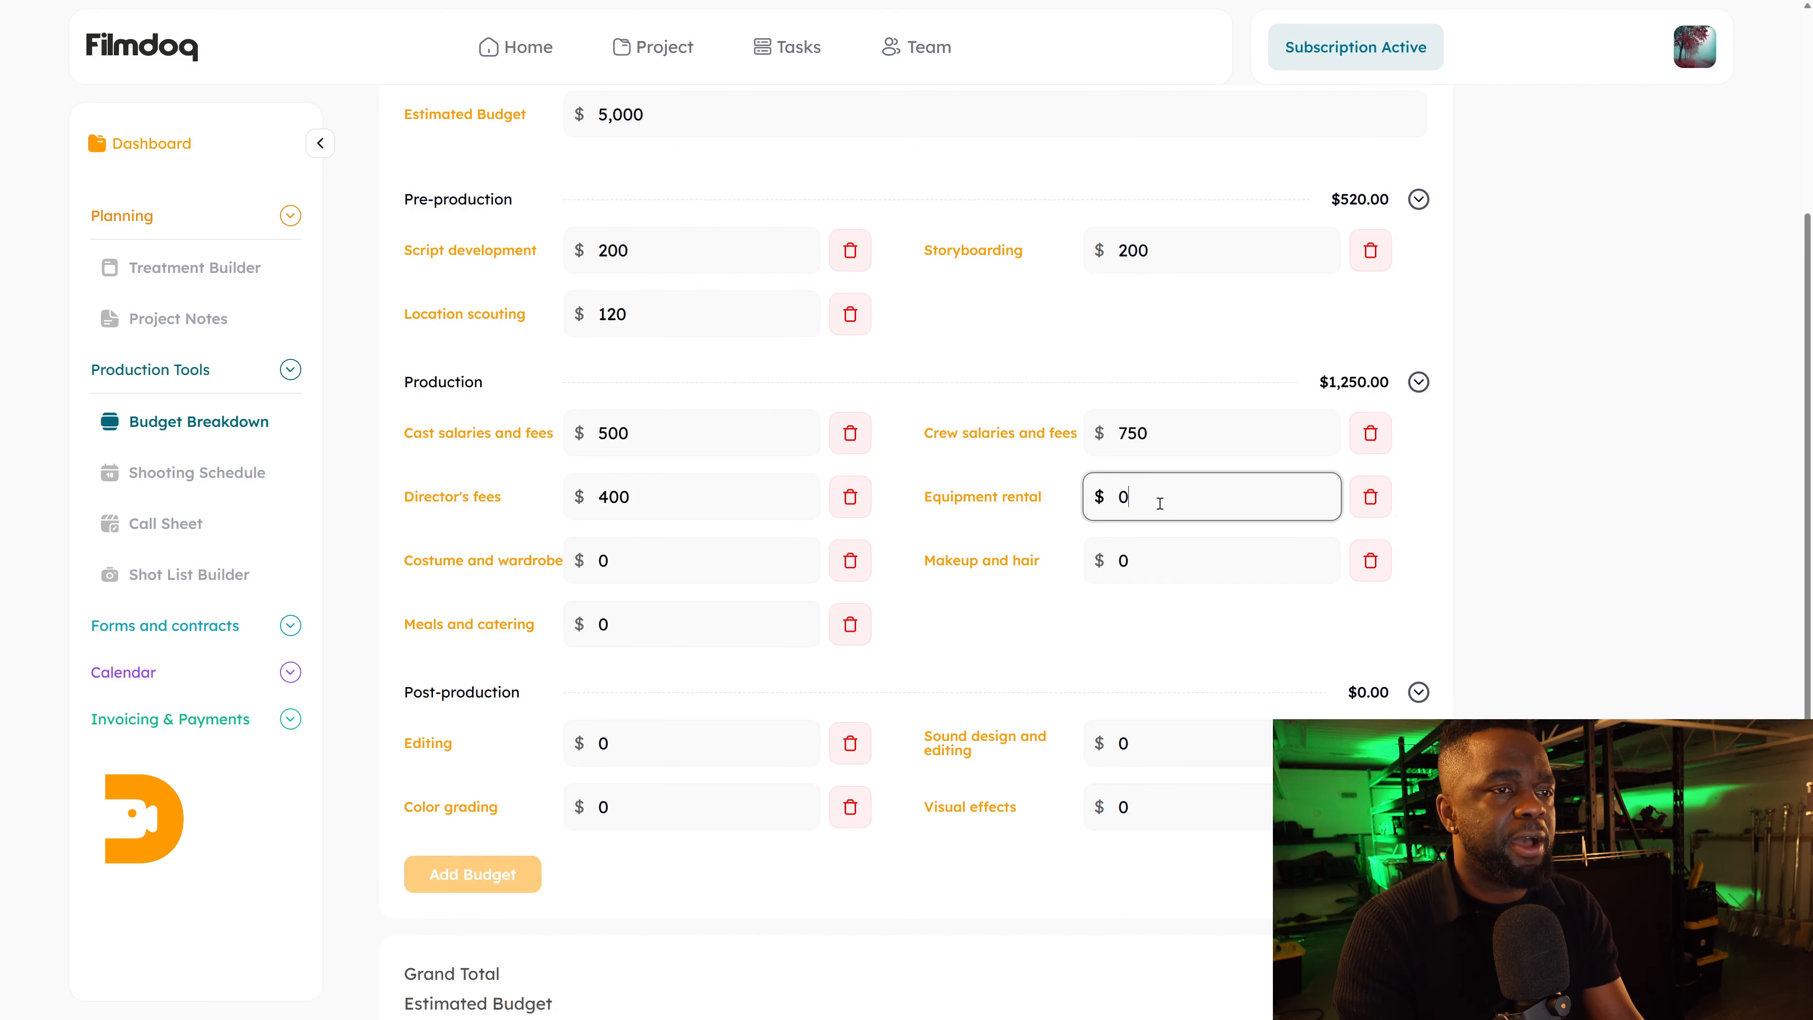
{"action": "double_click", "coordinate": [1160, 501]}
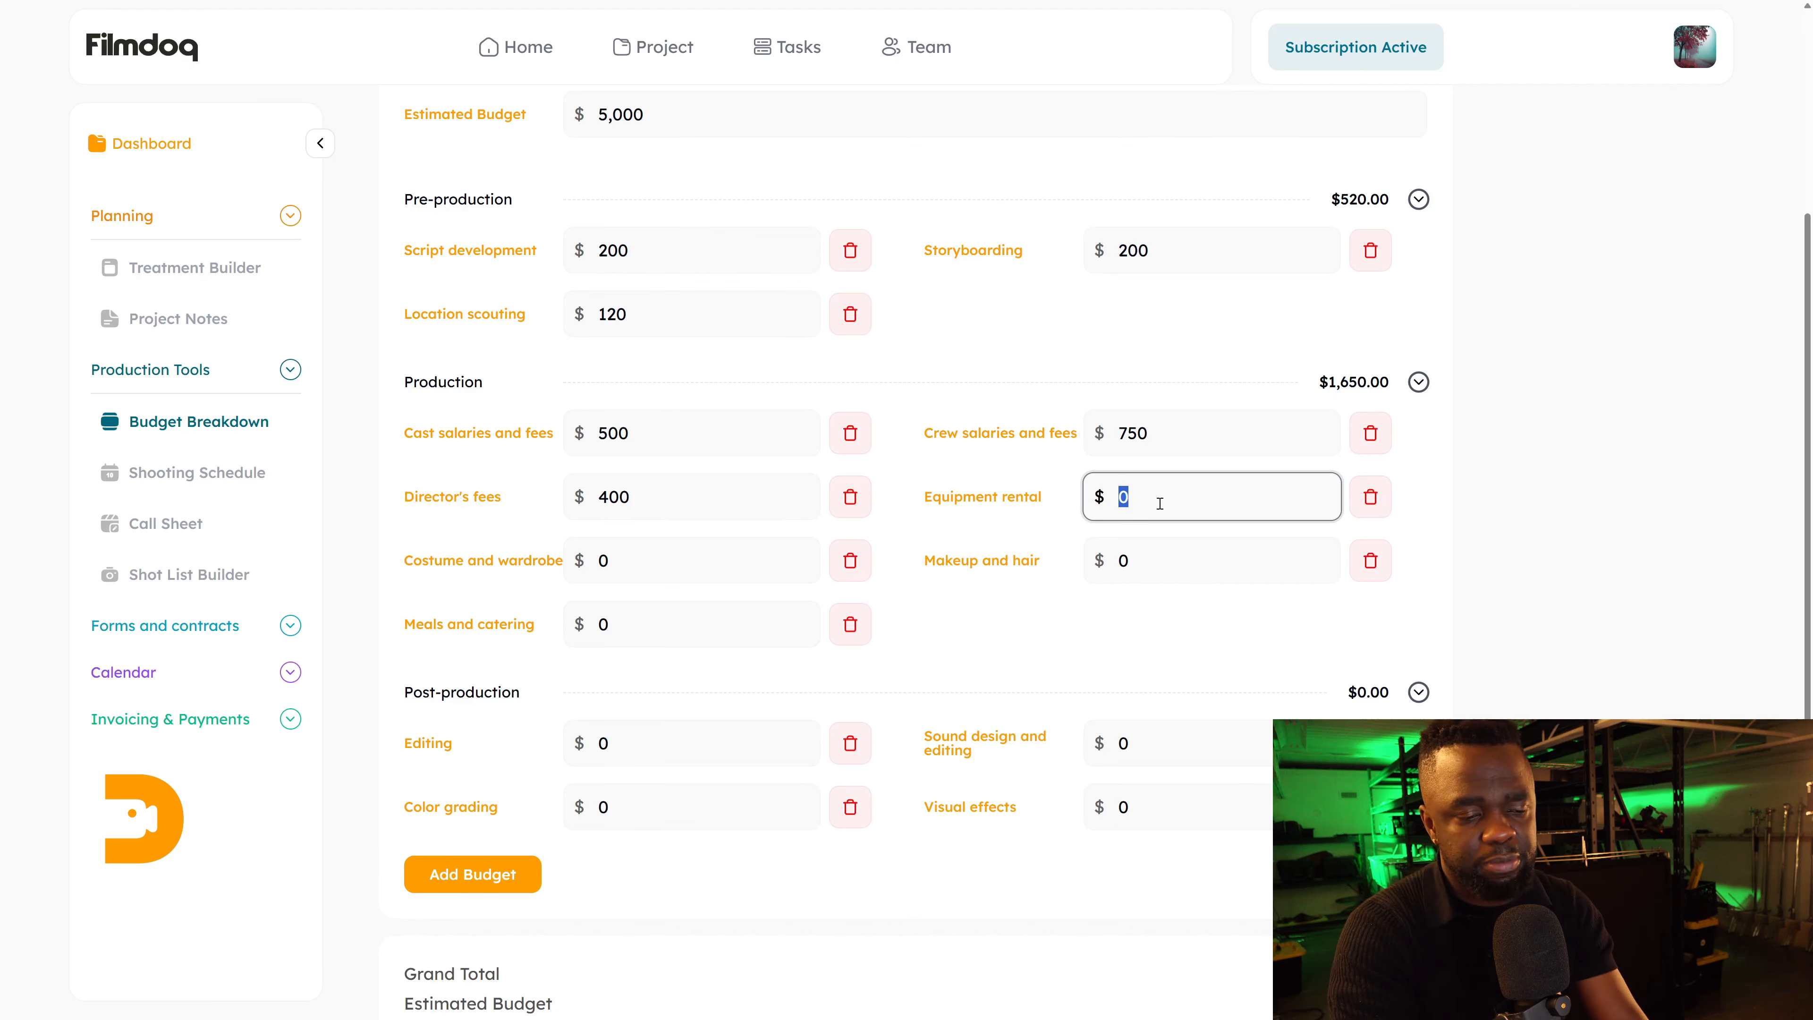
{"action": "type", "text": "1"}
{"action": "key", "text": "BackSpace"}
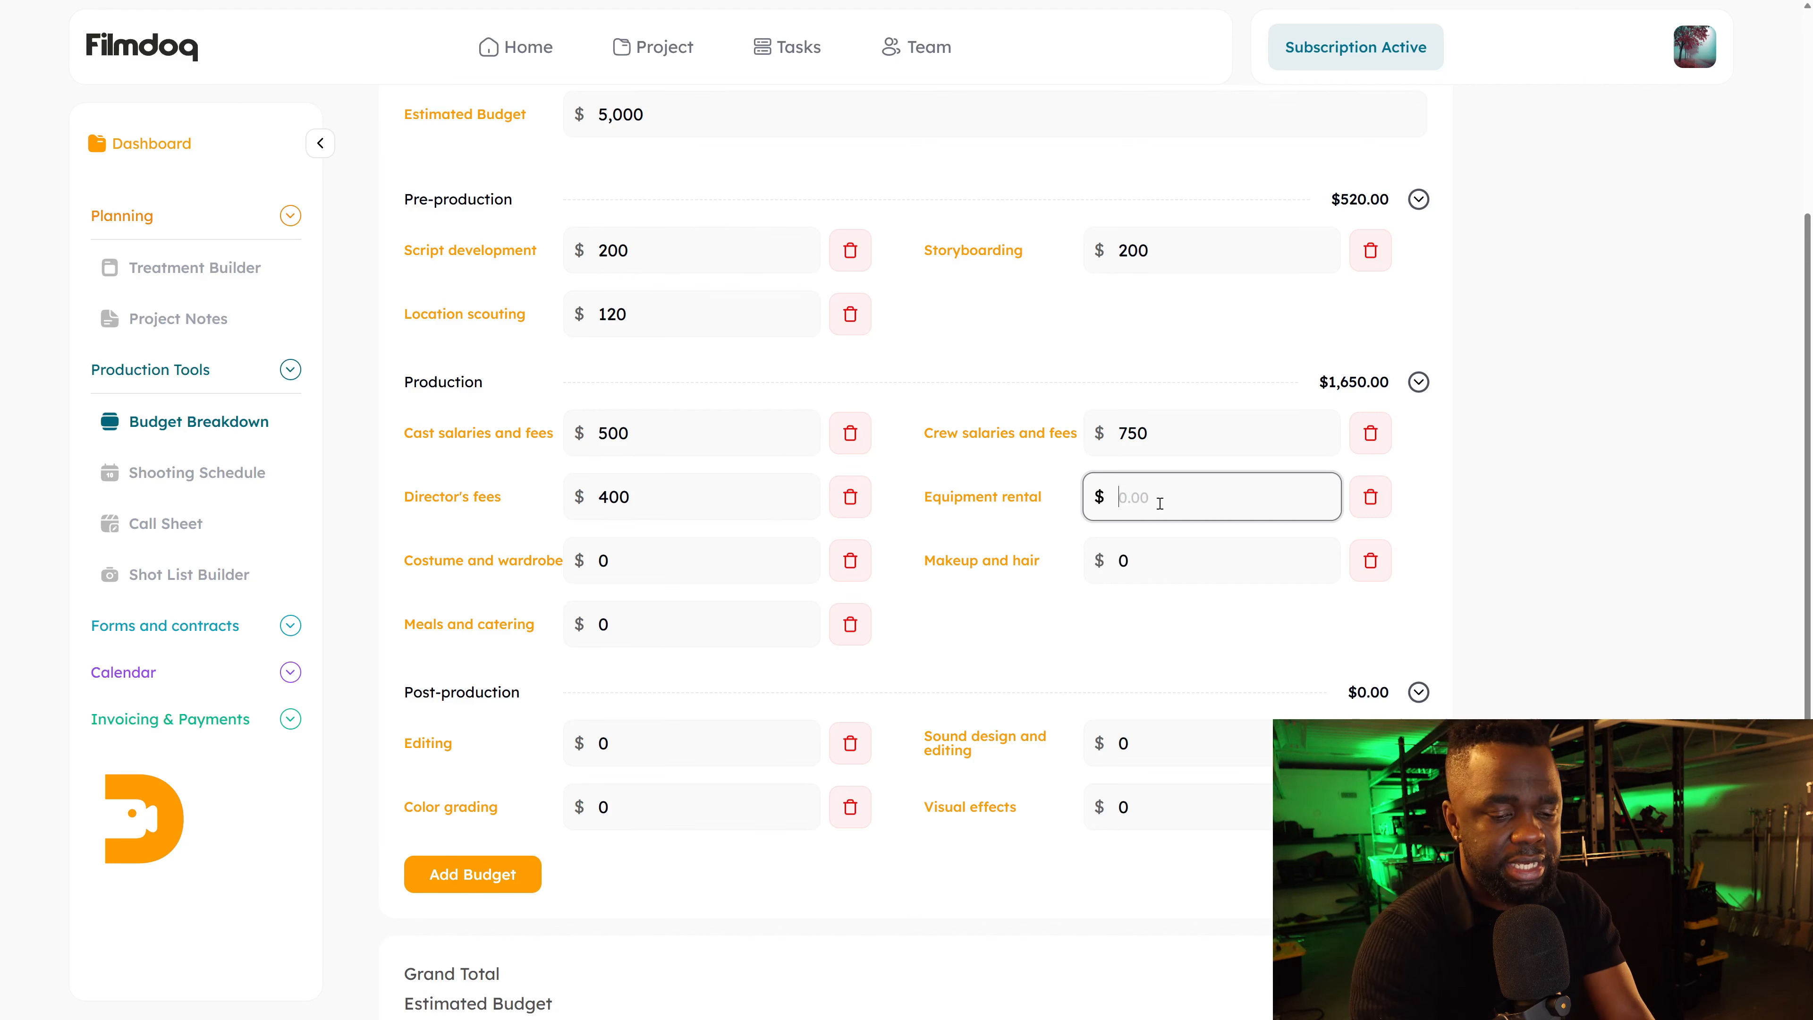
{"action": "type", "text": "800"}
Set the Production costs to $300 for costume and wardrobe, $400 for makeup and hair and $100 for meals and catering.
{"action": "left_click", "coordinate": [678, 564]}
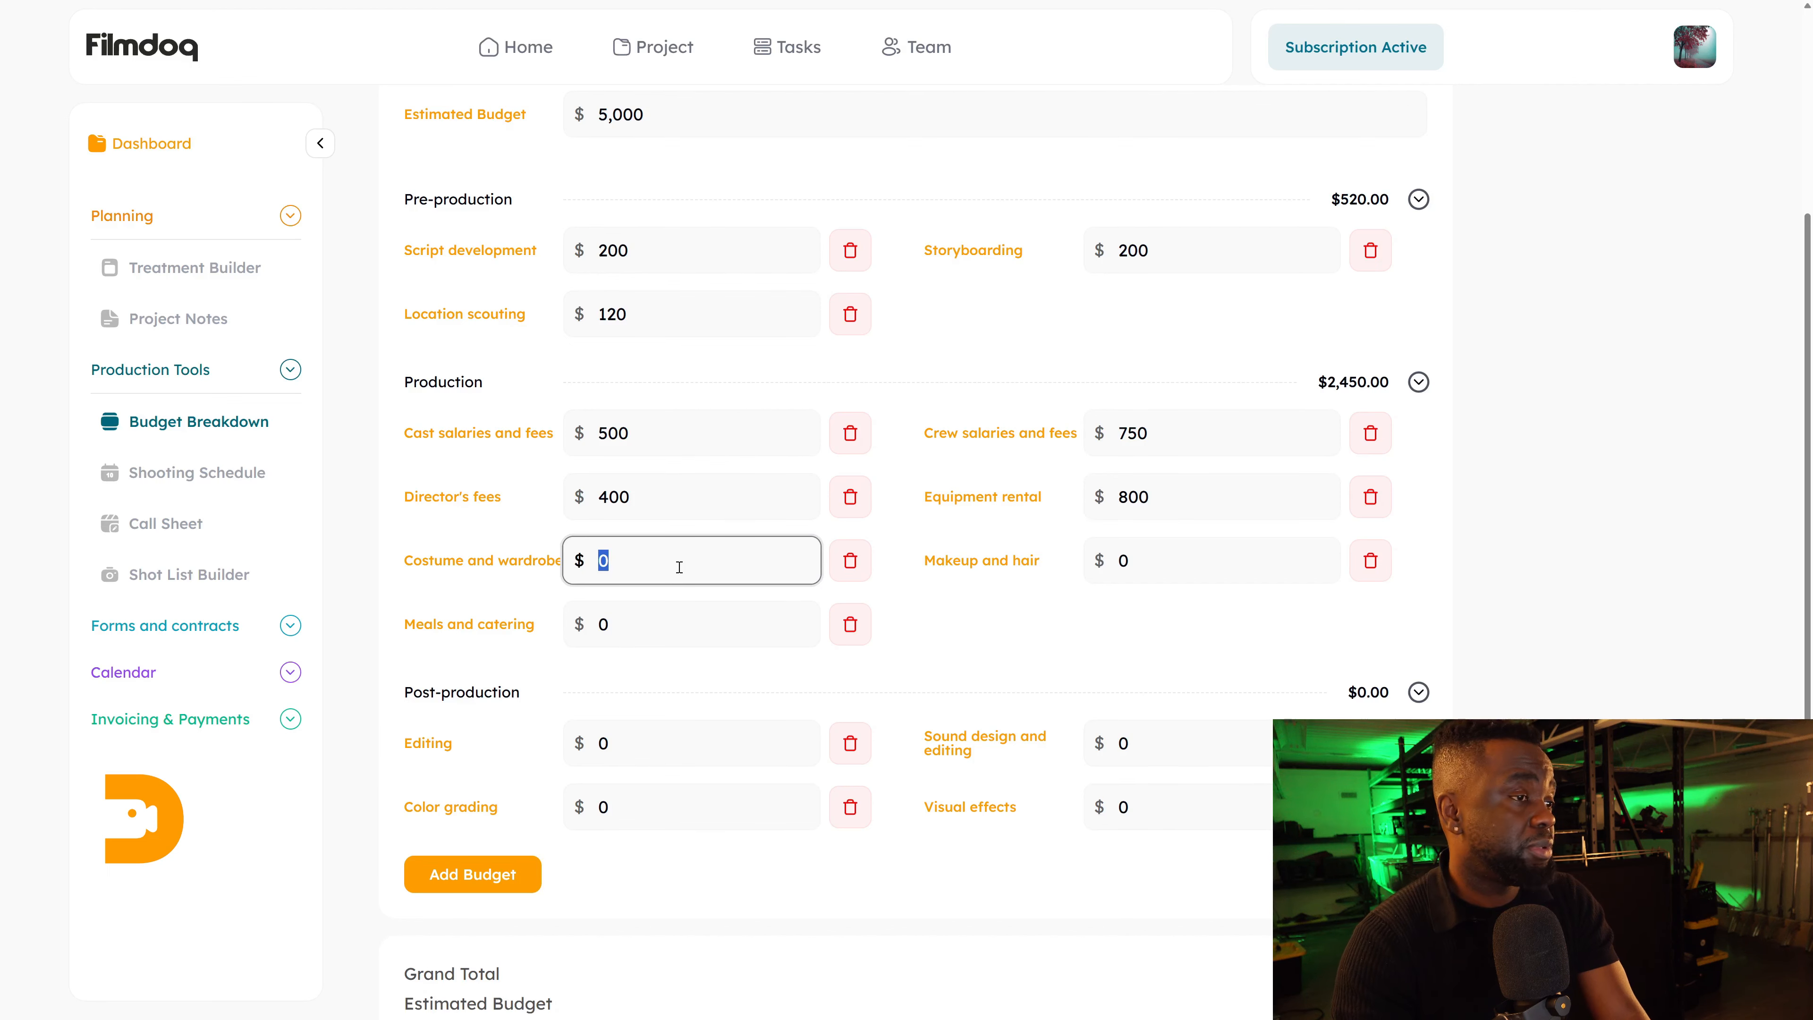
{"action": "type", "text": "300"}
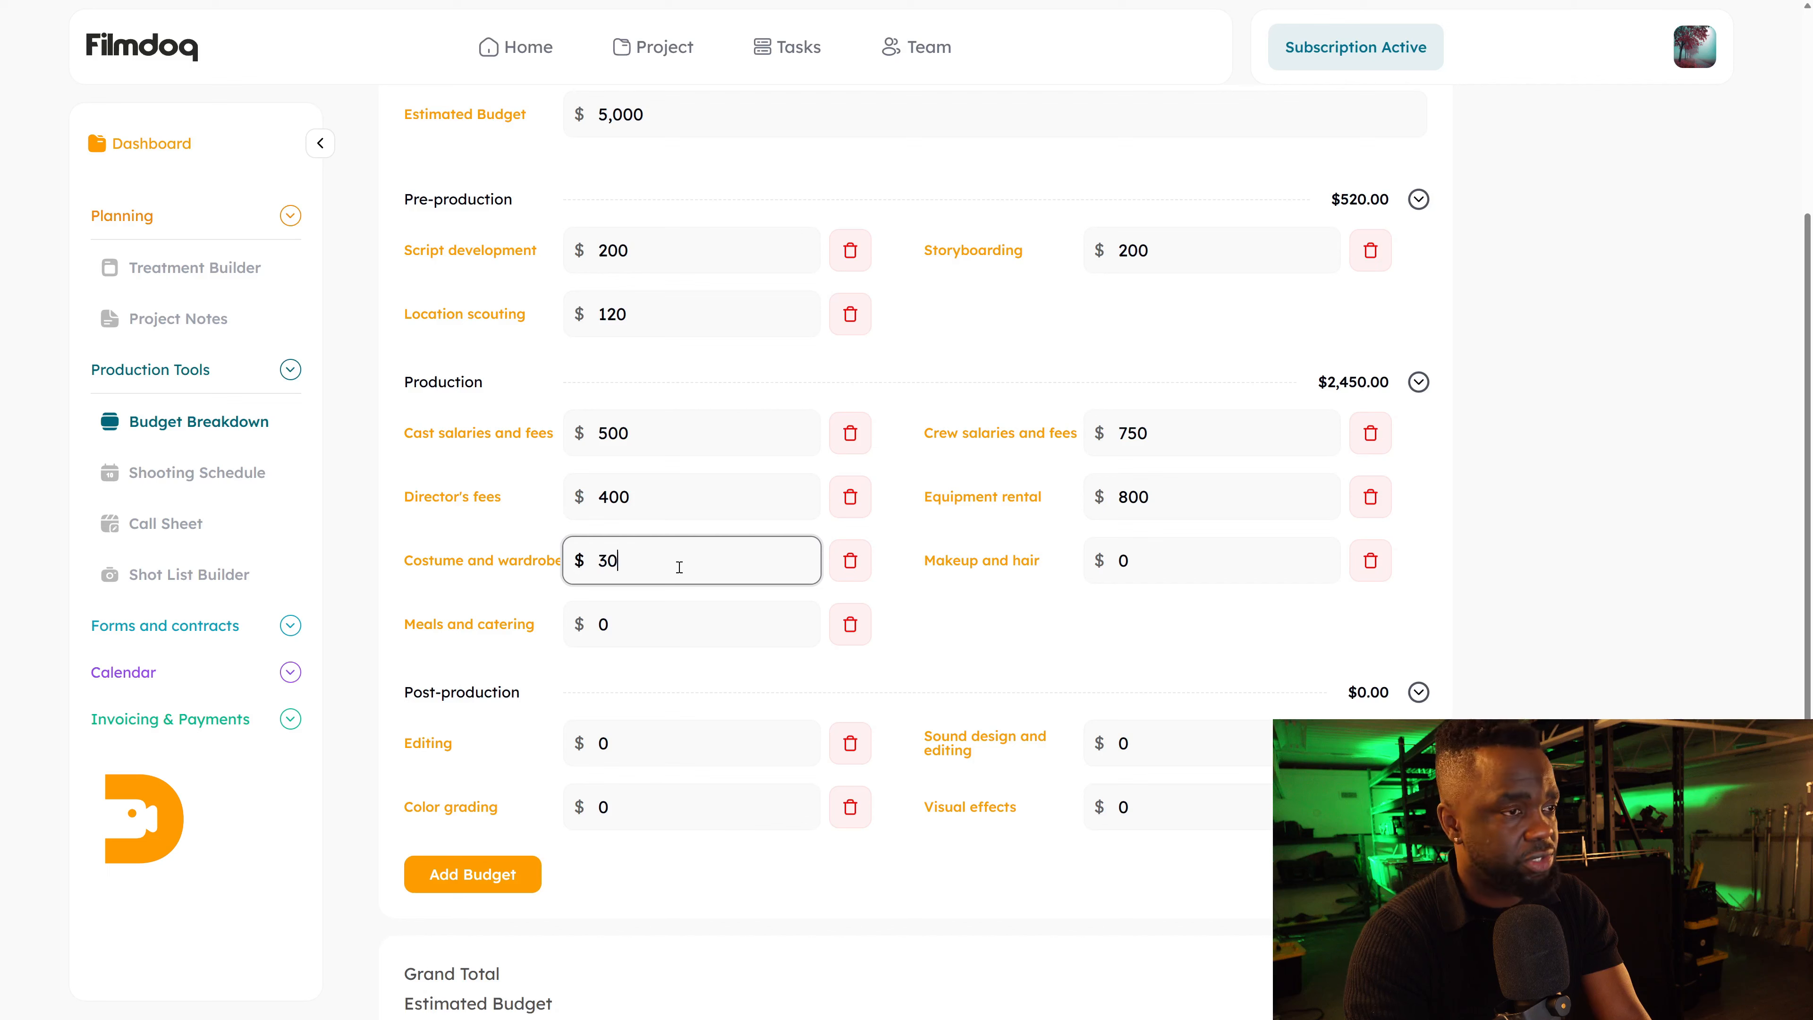
{"action": "left_click", "coordinate": [1148, 568]}
{"action": "type", "text": "400"}
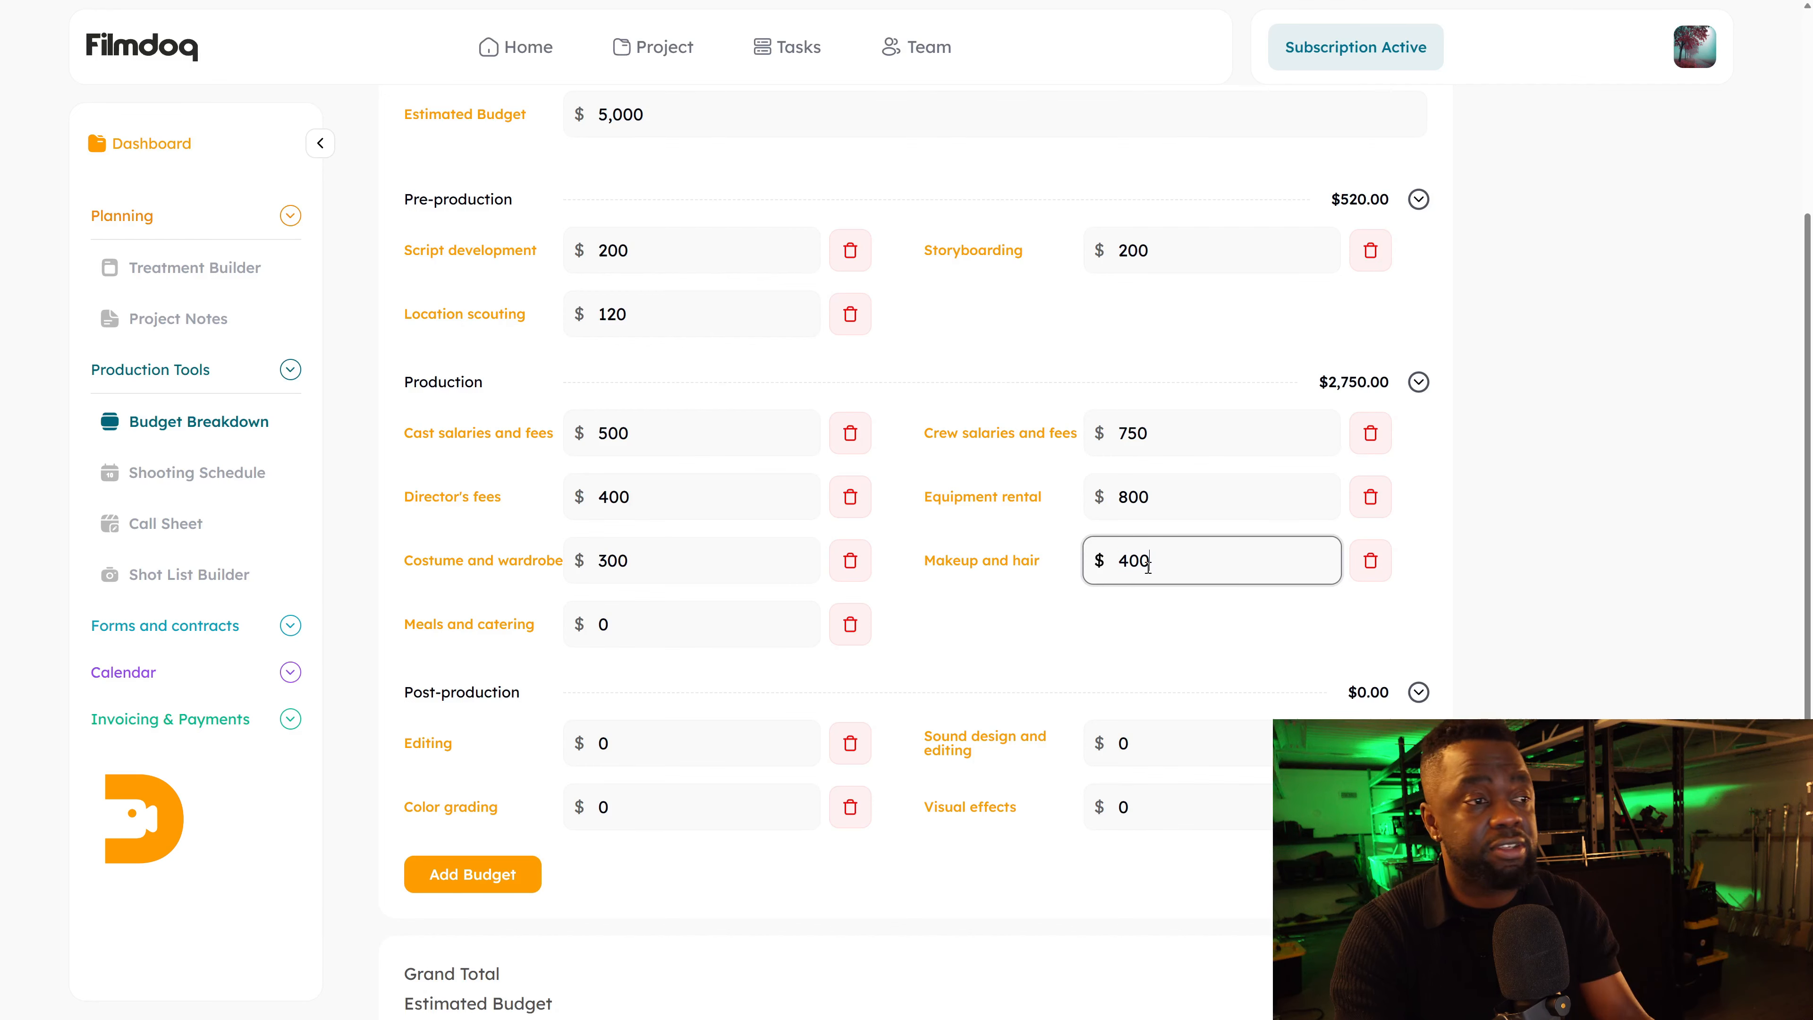
{"action": "left_click", "coordinate": [677, 629]}
{"action": "type", "text": "100"}
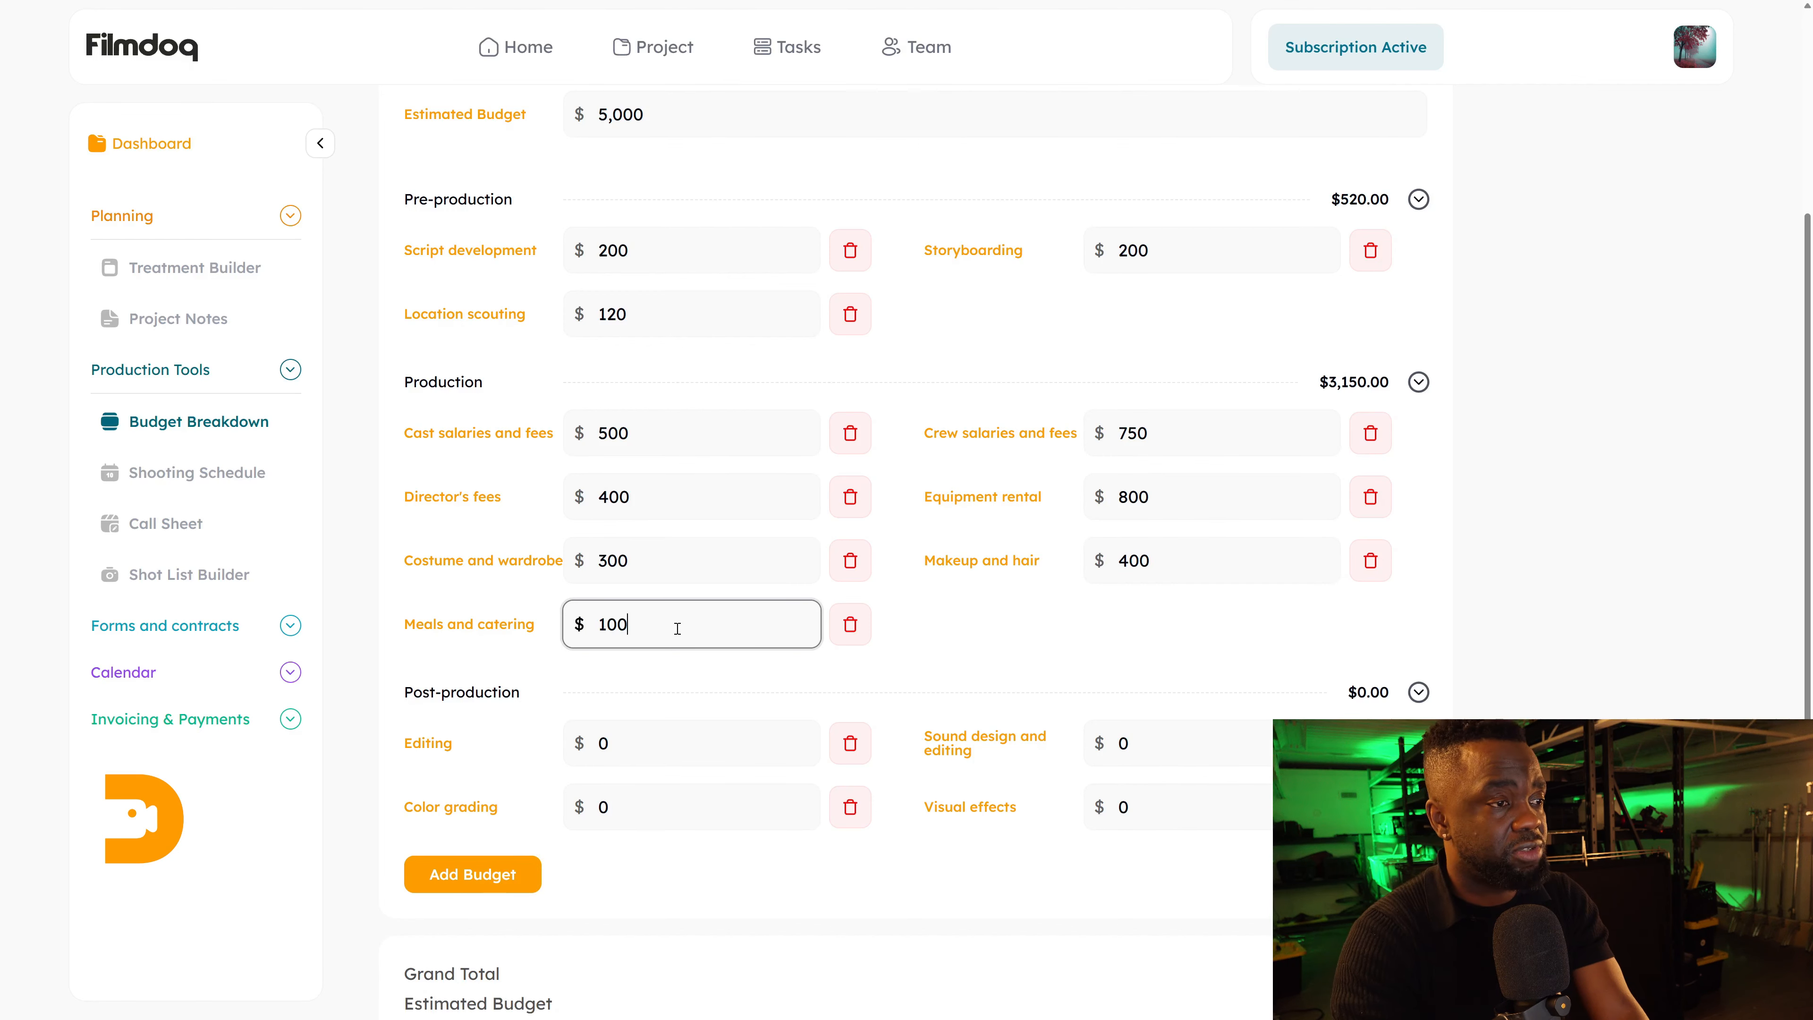
{"action": "scroll", "coordinate": [677, 629], "scroll_direction": "down", "scroll_amount": 1}
{"action": "left_click", "coordinate": [1199, 948]}
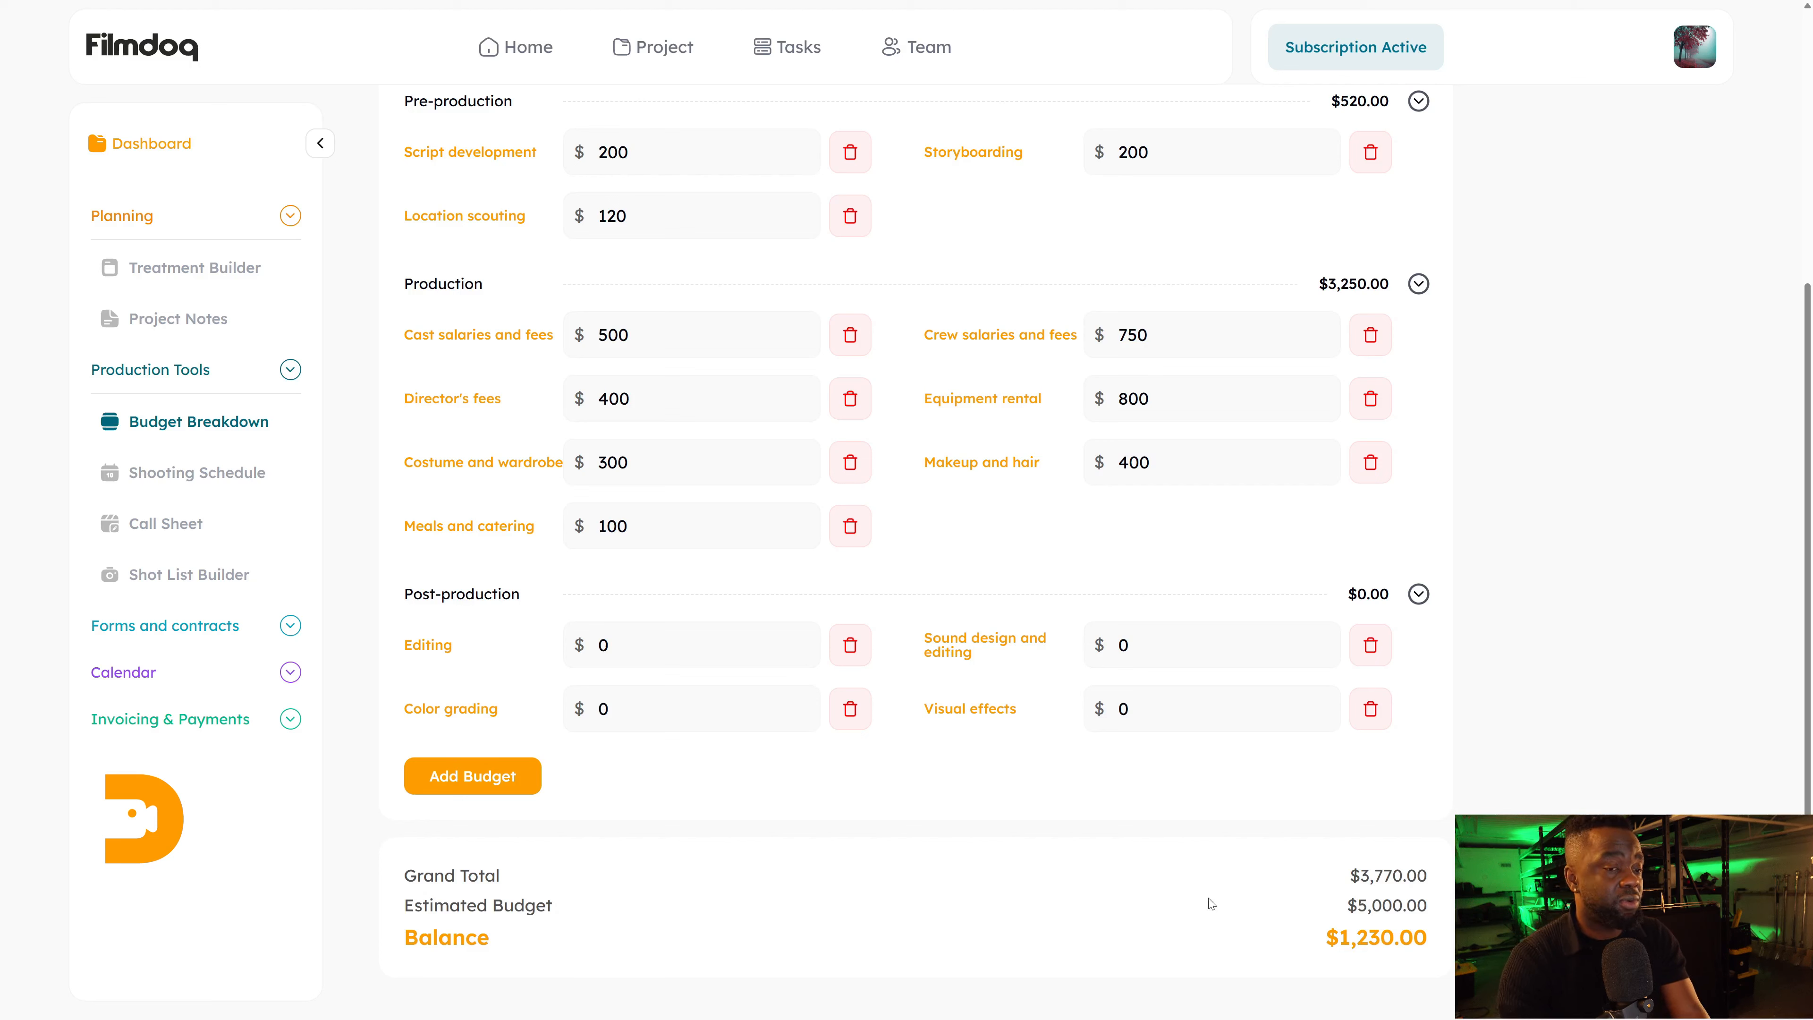
Set the Post-production editing cost to $500 and delete the sound design and editing item.
{"action": "left_click", "coordinate": [647, 656]}
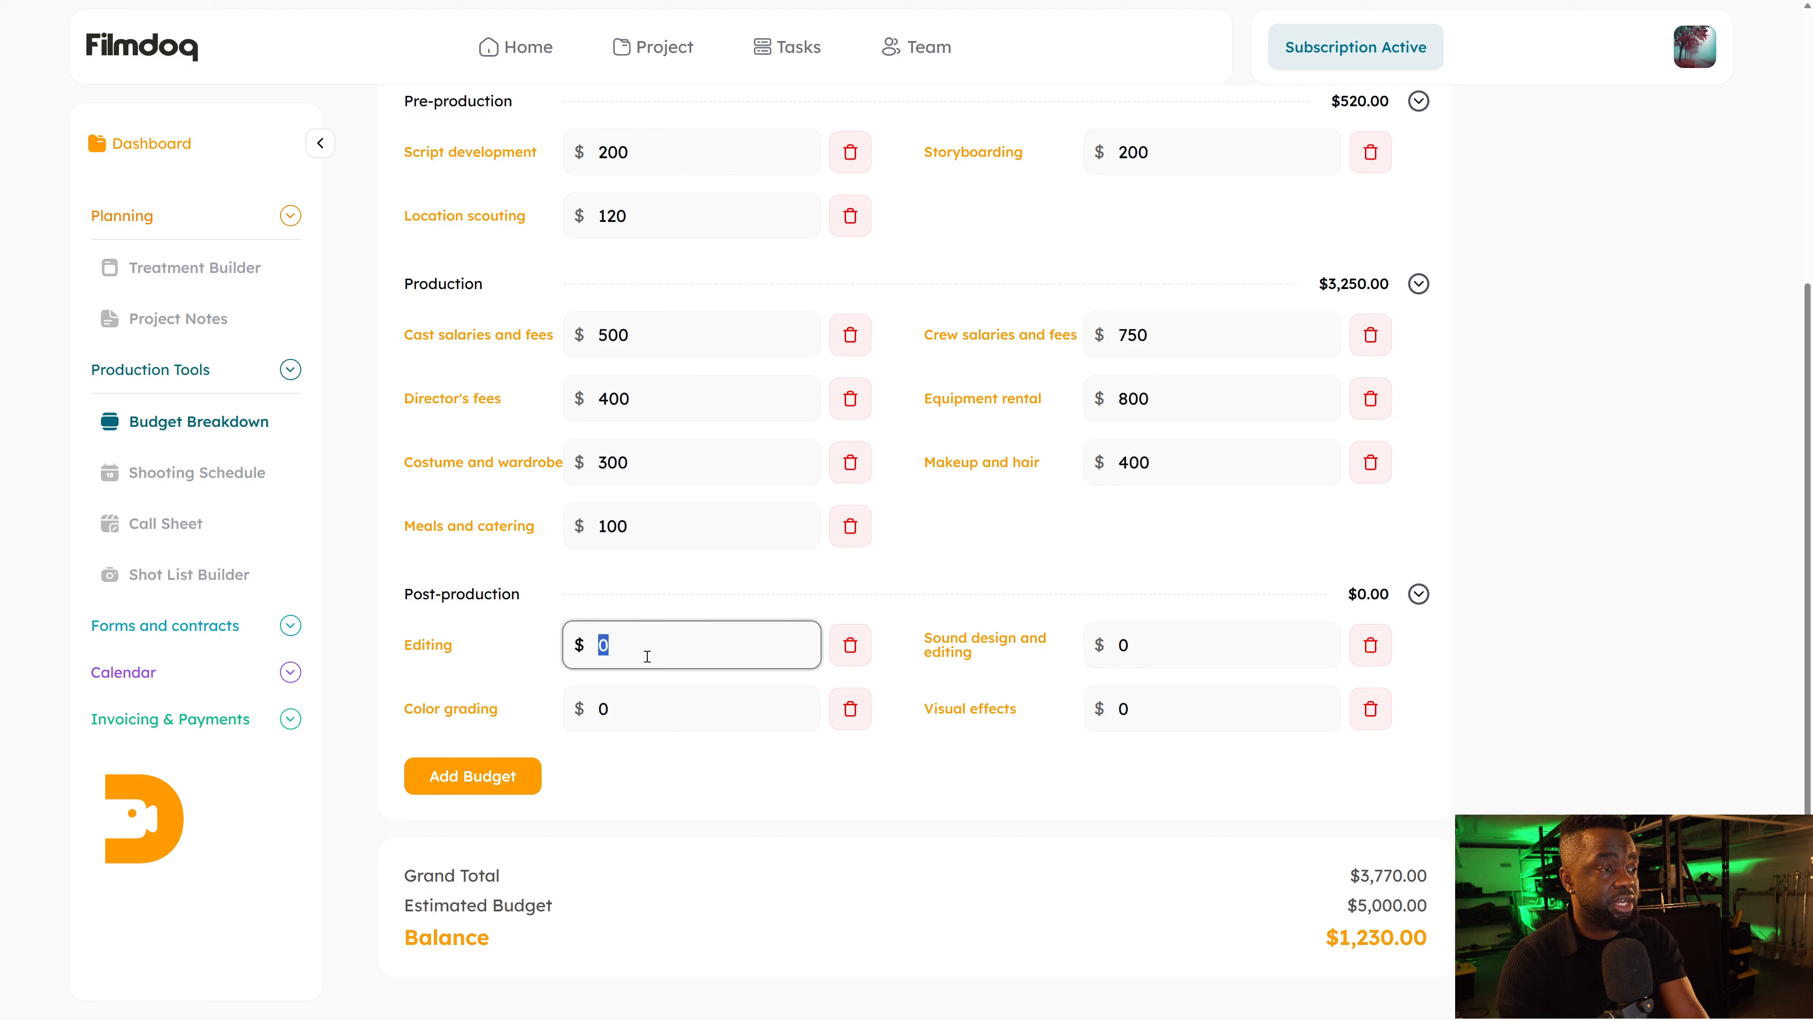
{"action": "type", "text": "500"}
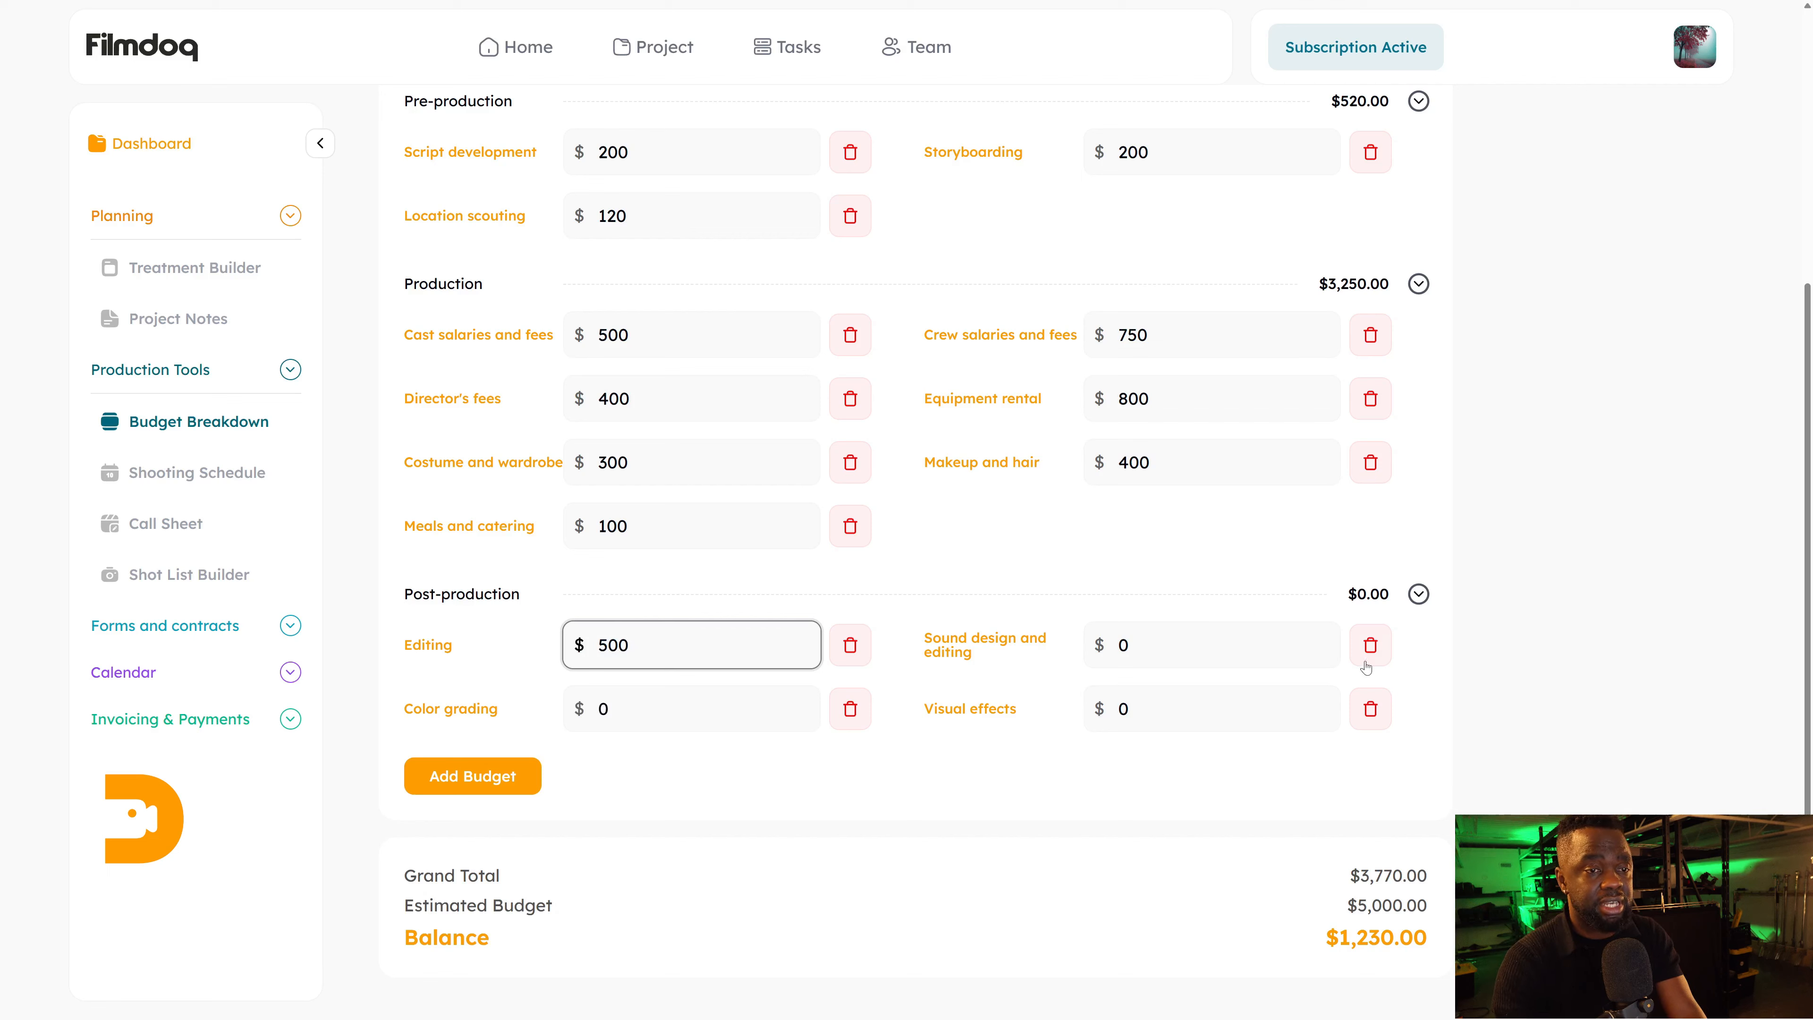
{"action": "left_click", "coordinate": [1381, 660]}
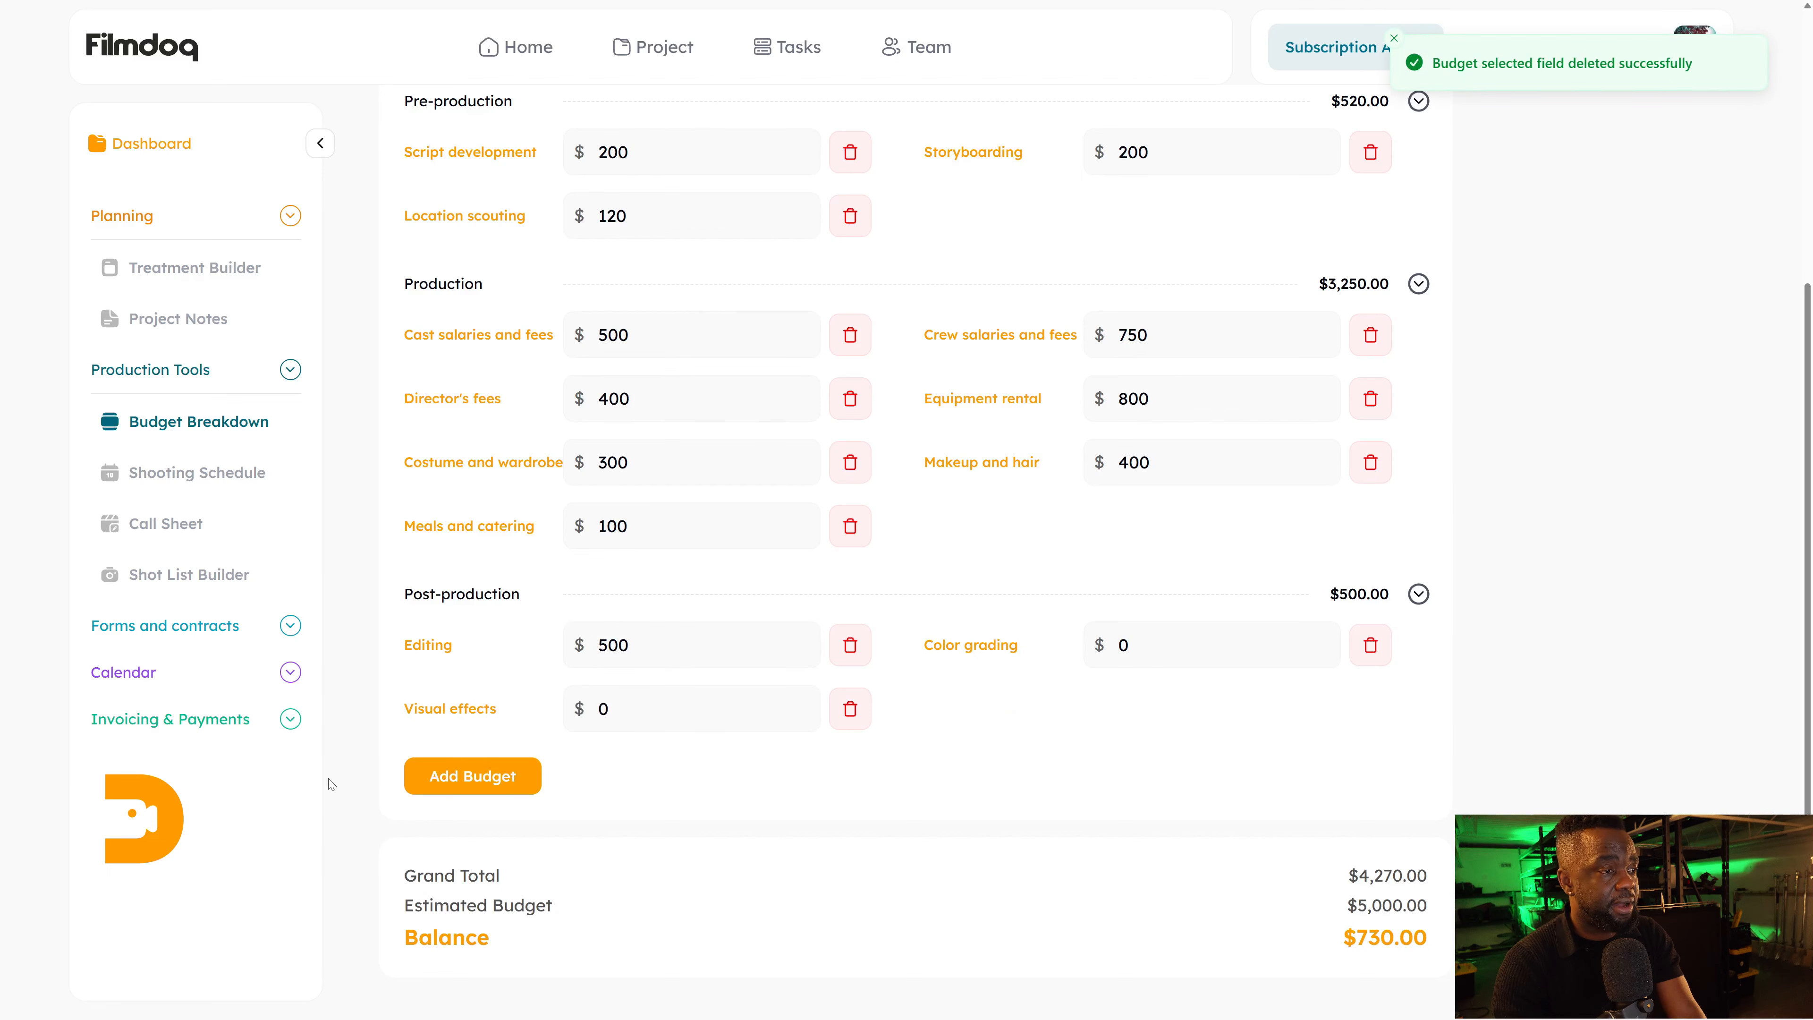
Set the Post-production color grading cost to $550.
{"action": "double_click", "coordinate": [1135, 645]}
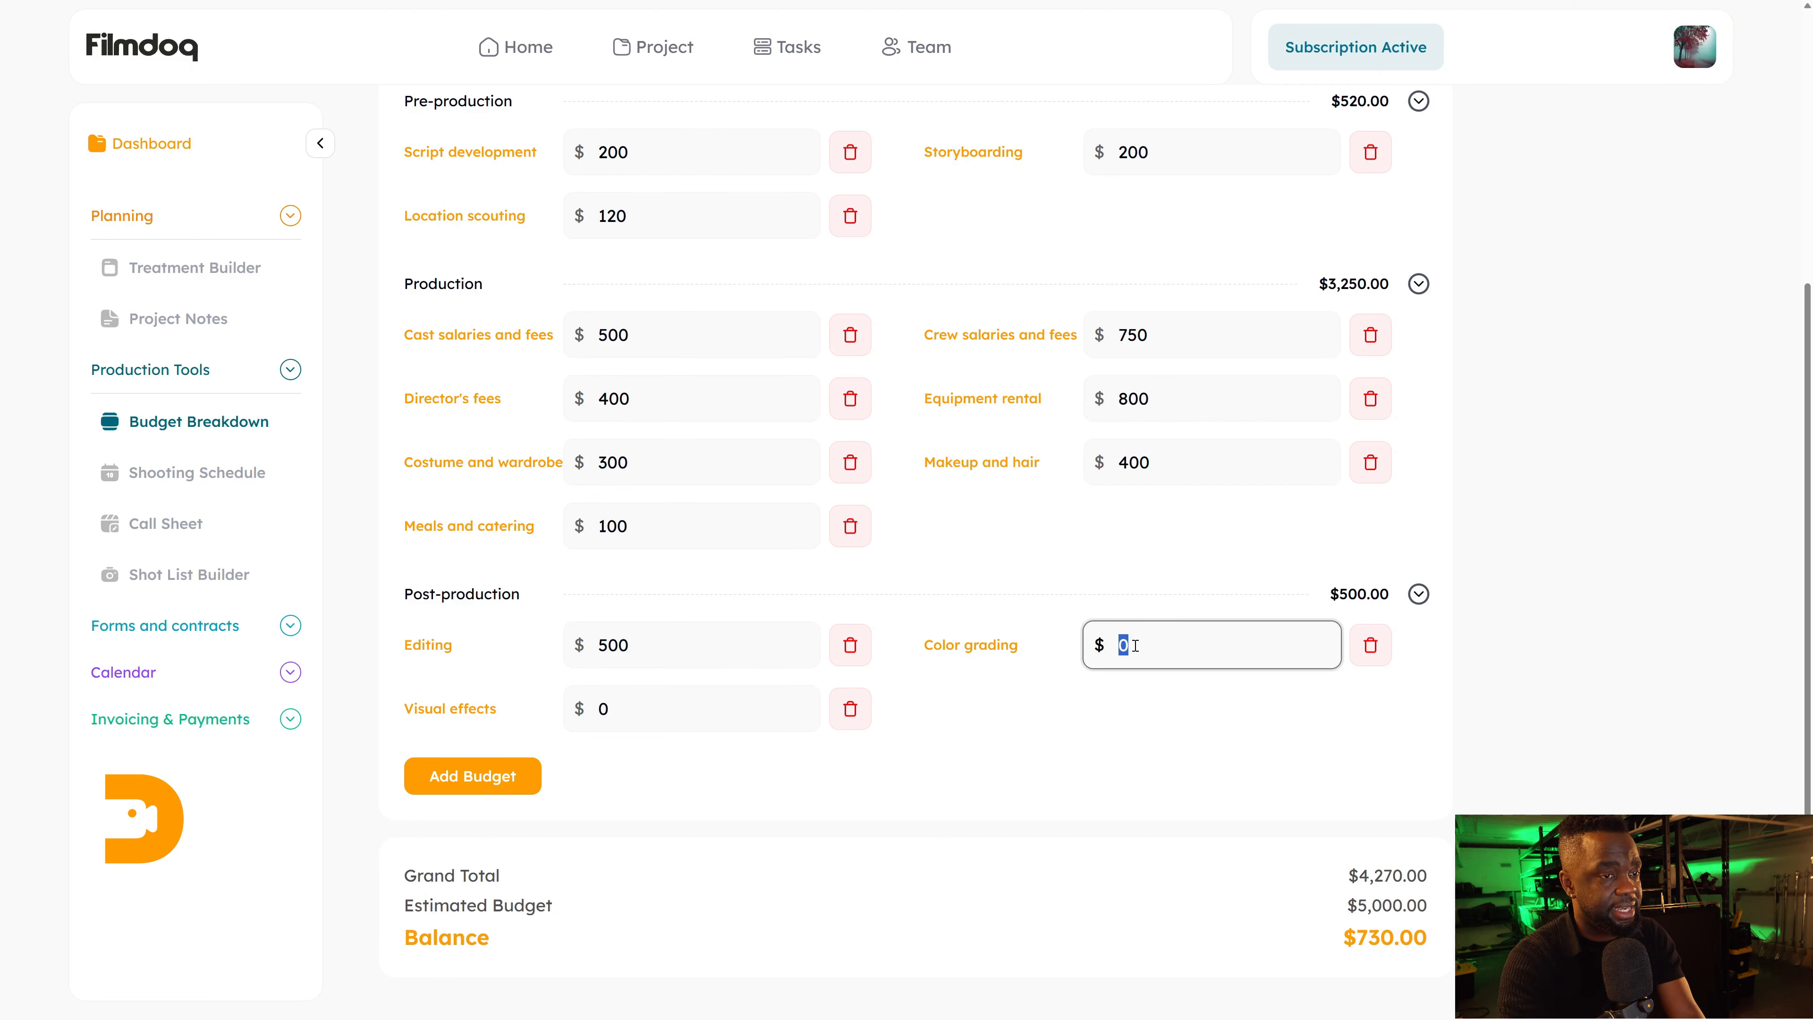
{"action": "type", "text": "550"}
{"action": "left_click", "coordinate": [960, 737]}
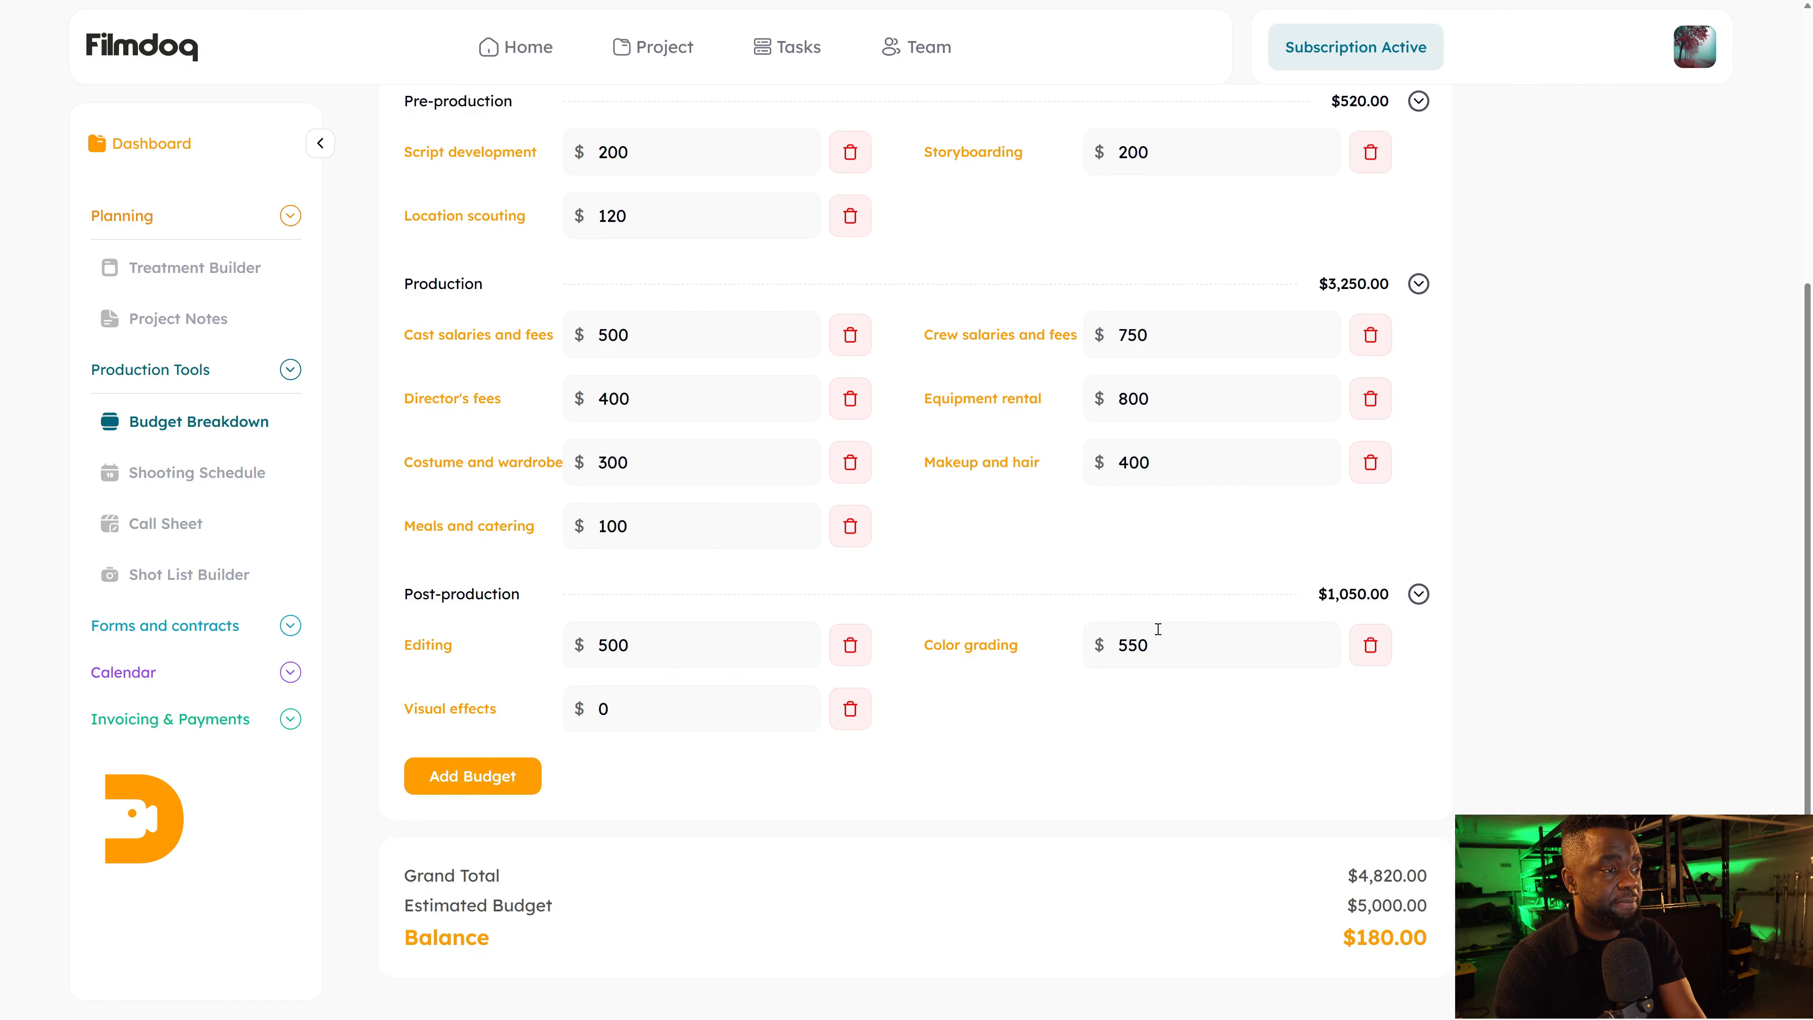
Set the Post-production color grading cost to $500.
{"action": "double_click", "coordinate": [1167, 651]}
{"action": "type", "text": "500"}
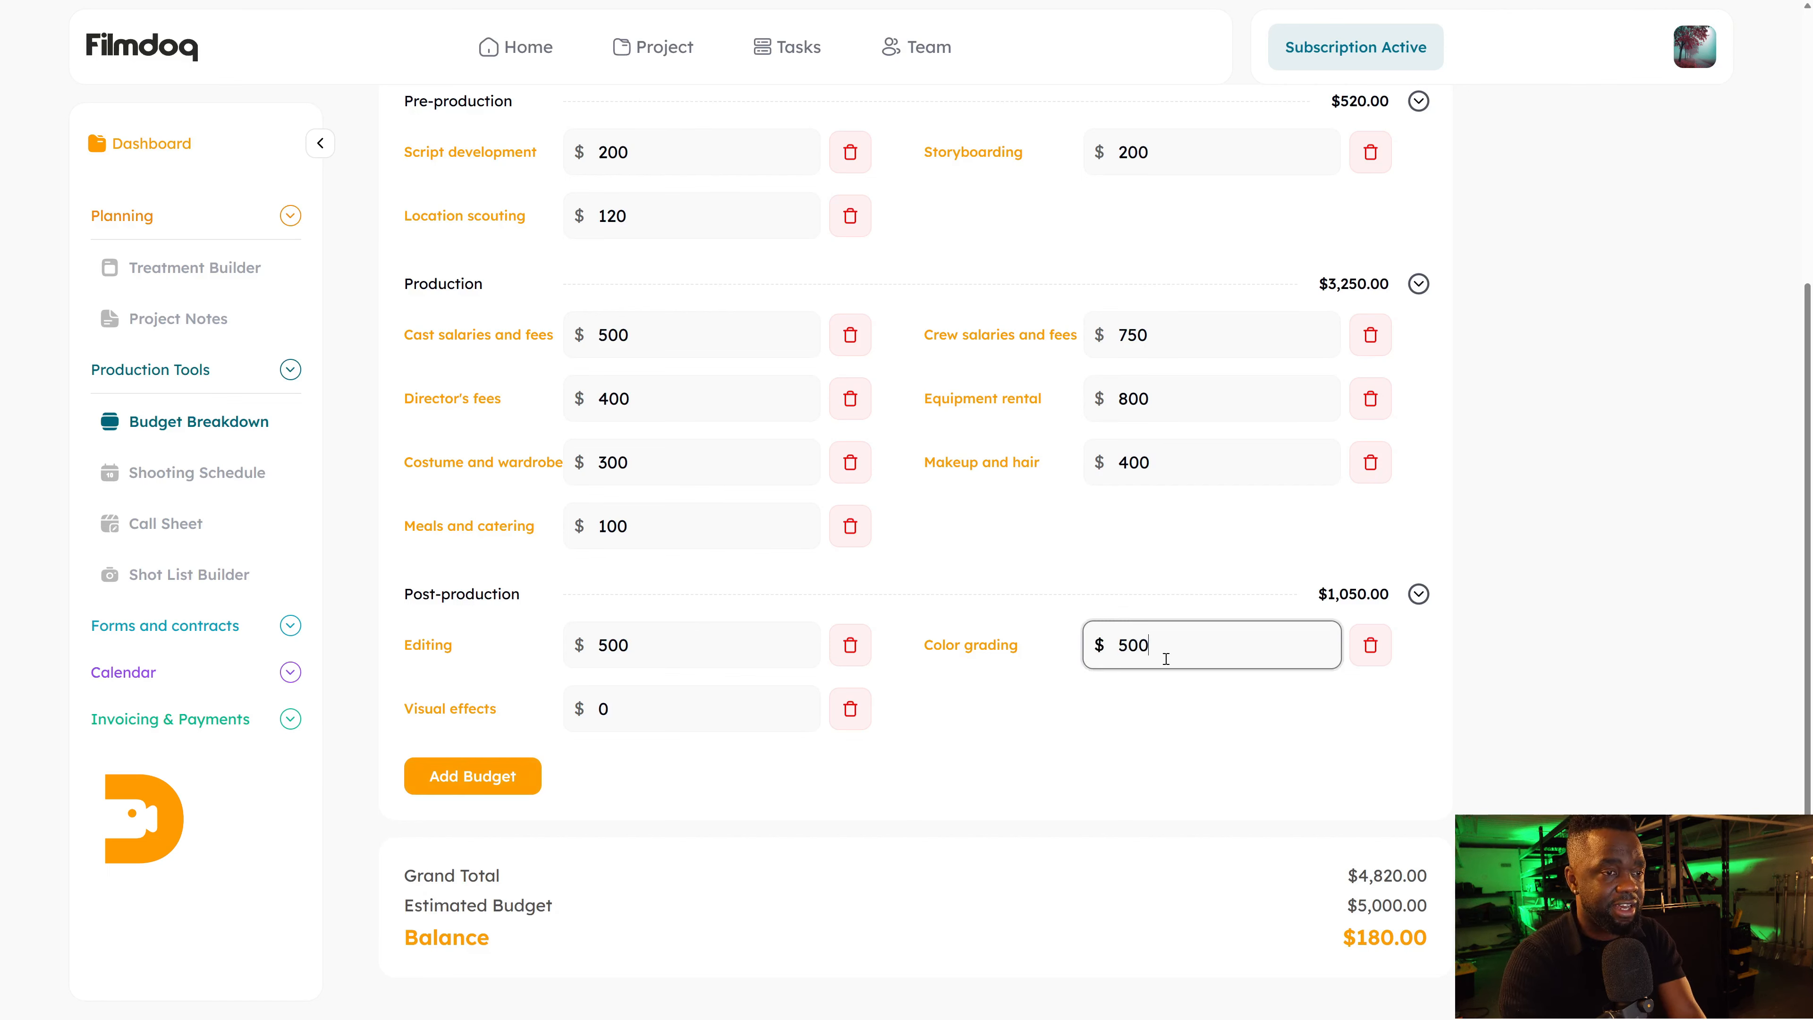
{"action": "left_click", "coordinate": [1118, 824]}
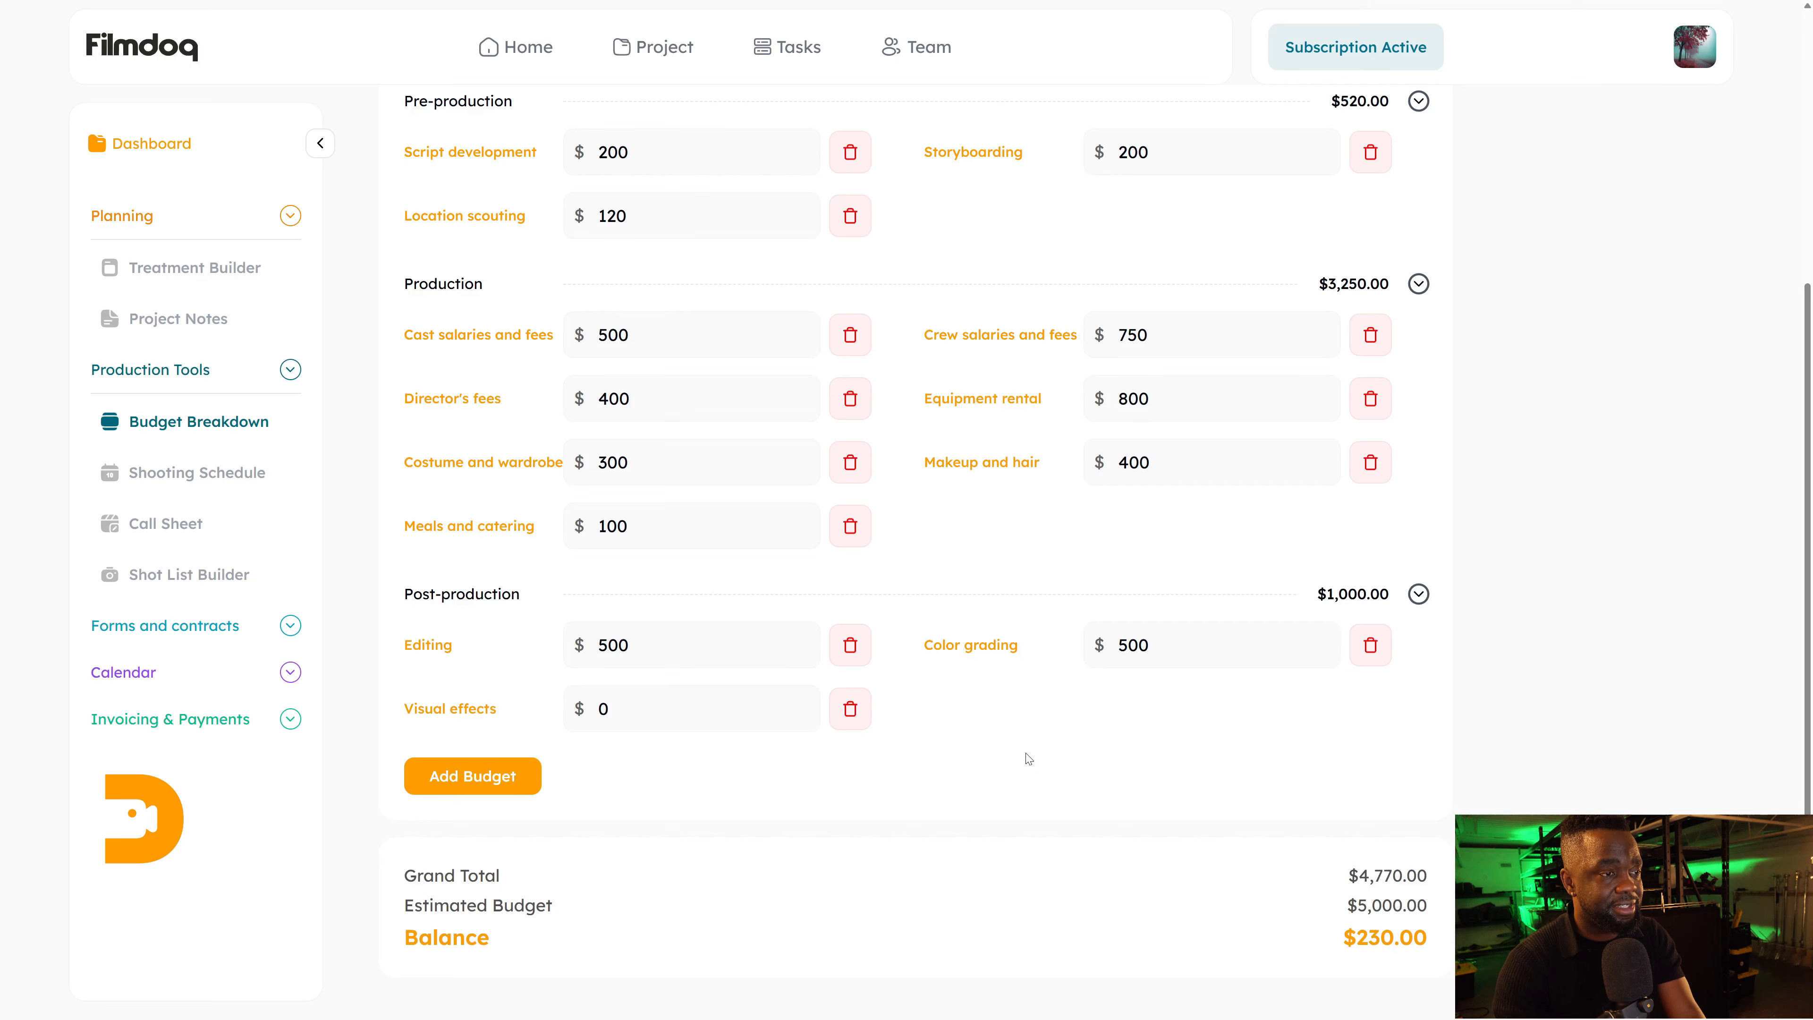
Set the Post-production visual effects cost to $700.
{"action": "double_click", "coordinate": [627, 708]}
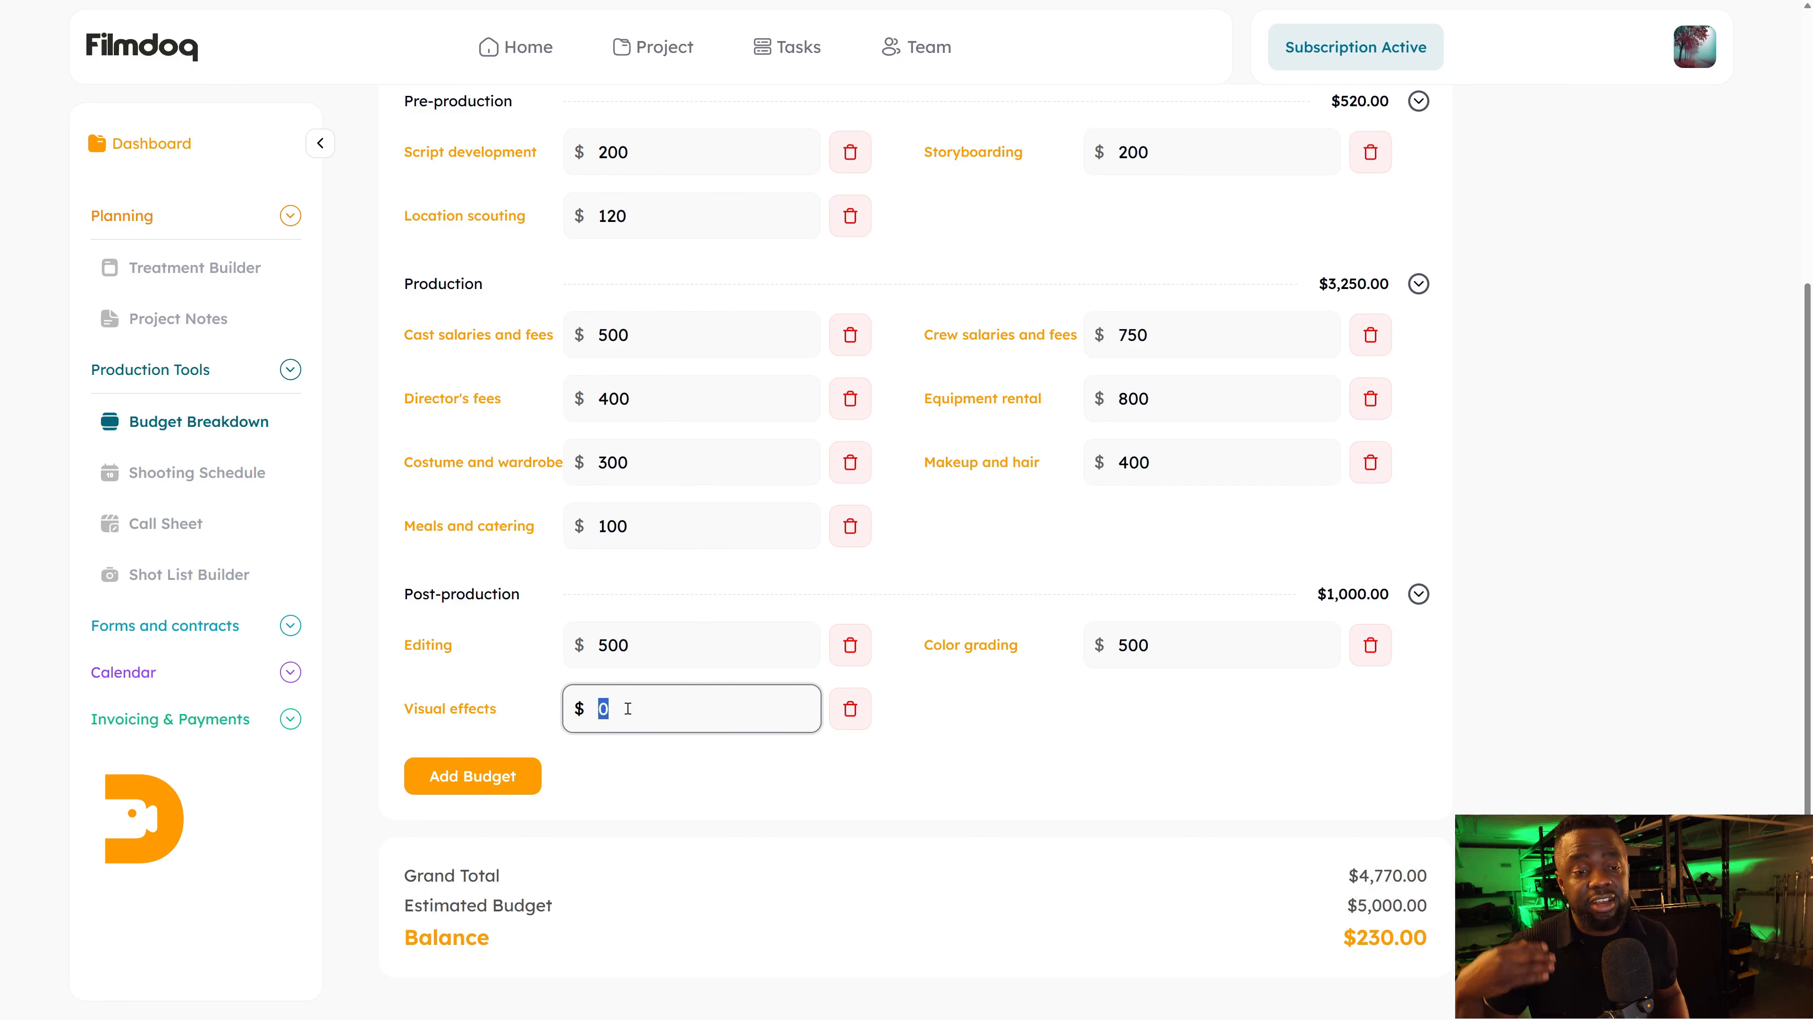
{"action": "type", "text": "700"}
{"action": "left_click", "coordinate": [1156, 787]}
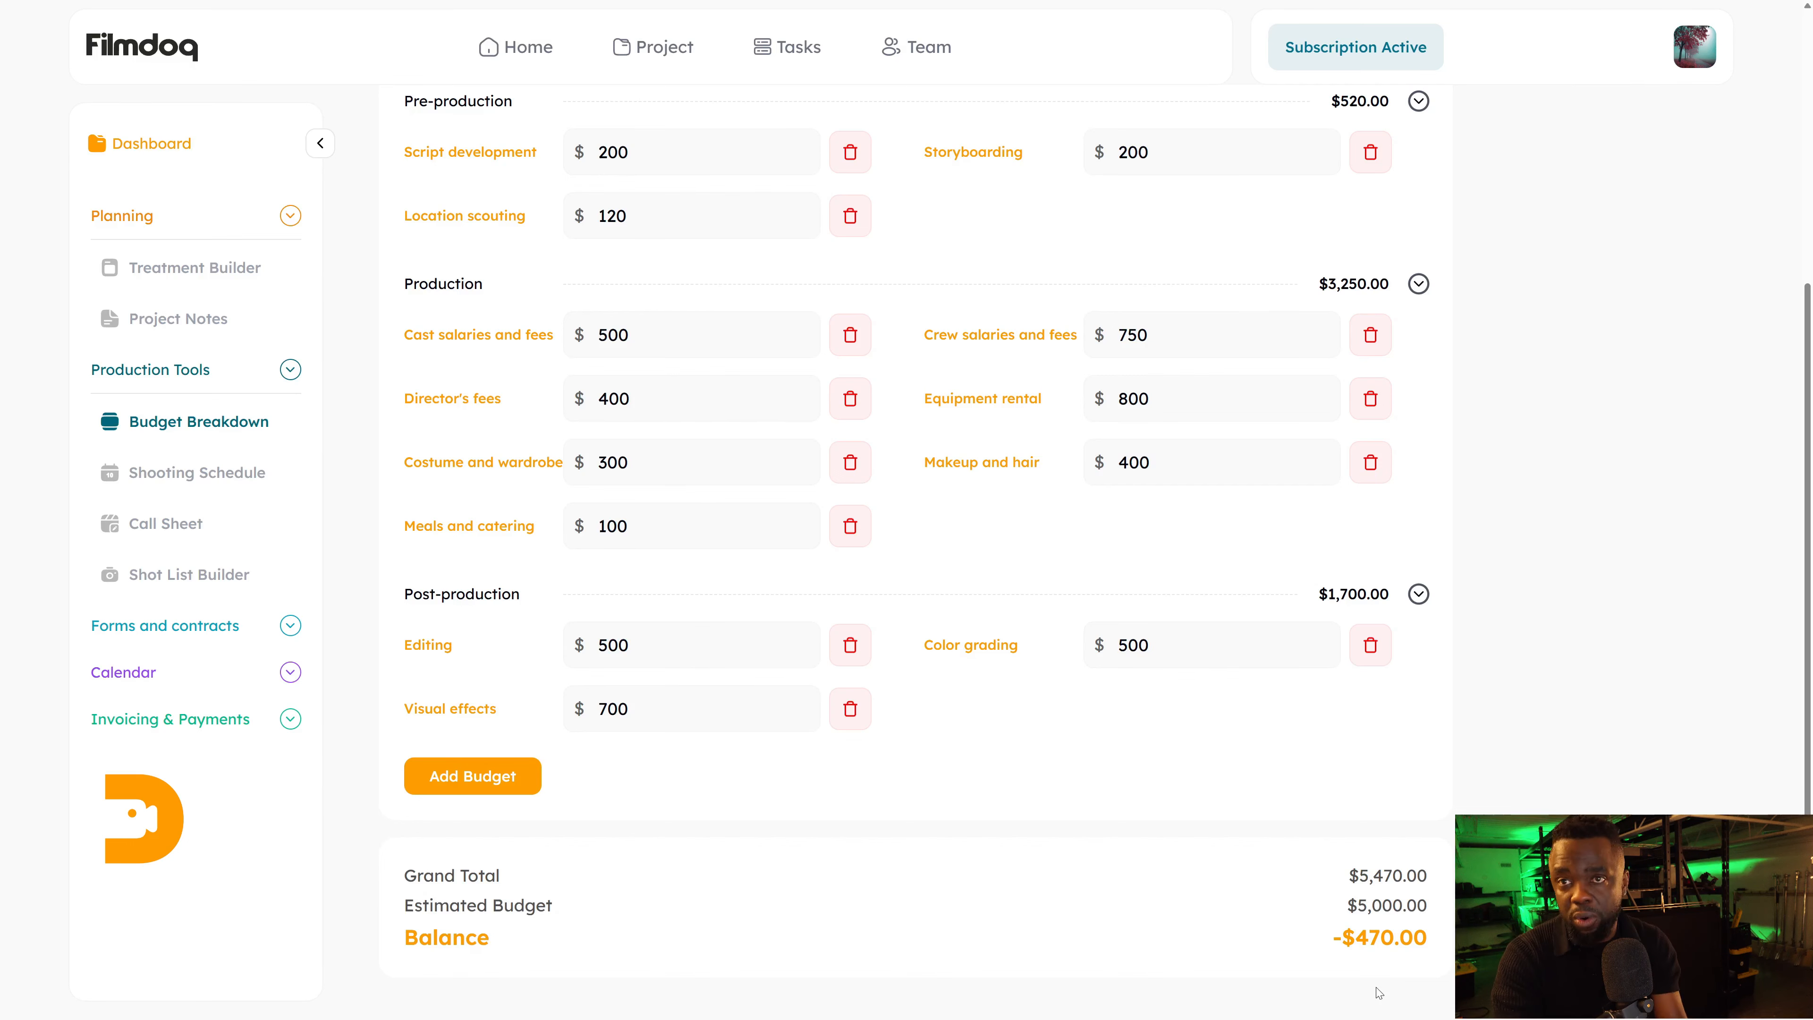
Generate an invoice from the Food Commercial budget and expand the Production section of its item details.
{"action": "scroll", "coordinate": [1214, 796], "scroll_direction": "up", "scroll_amount": 5}
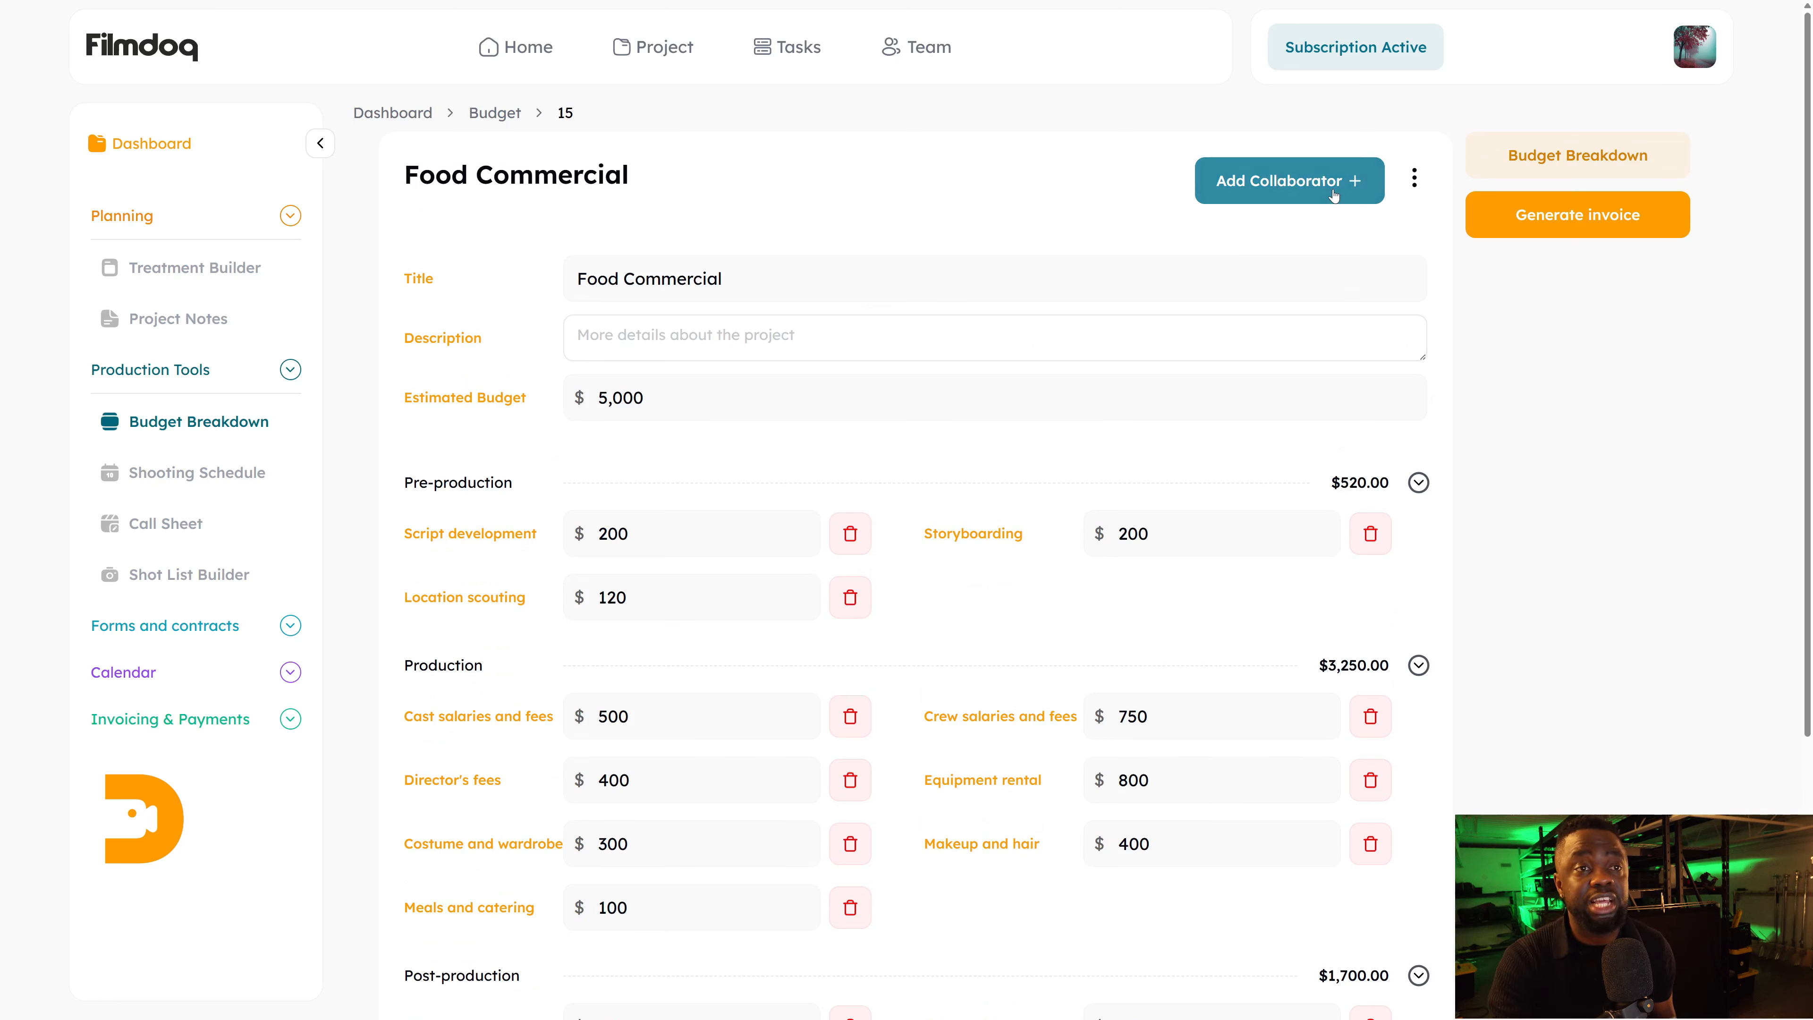
{"action": "left_click", "coordinate": [1579, 210]}
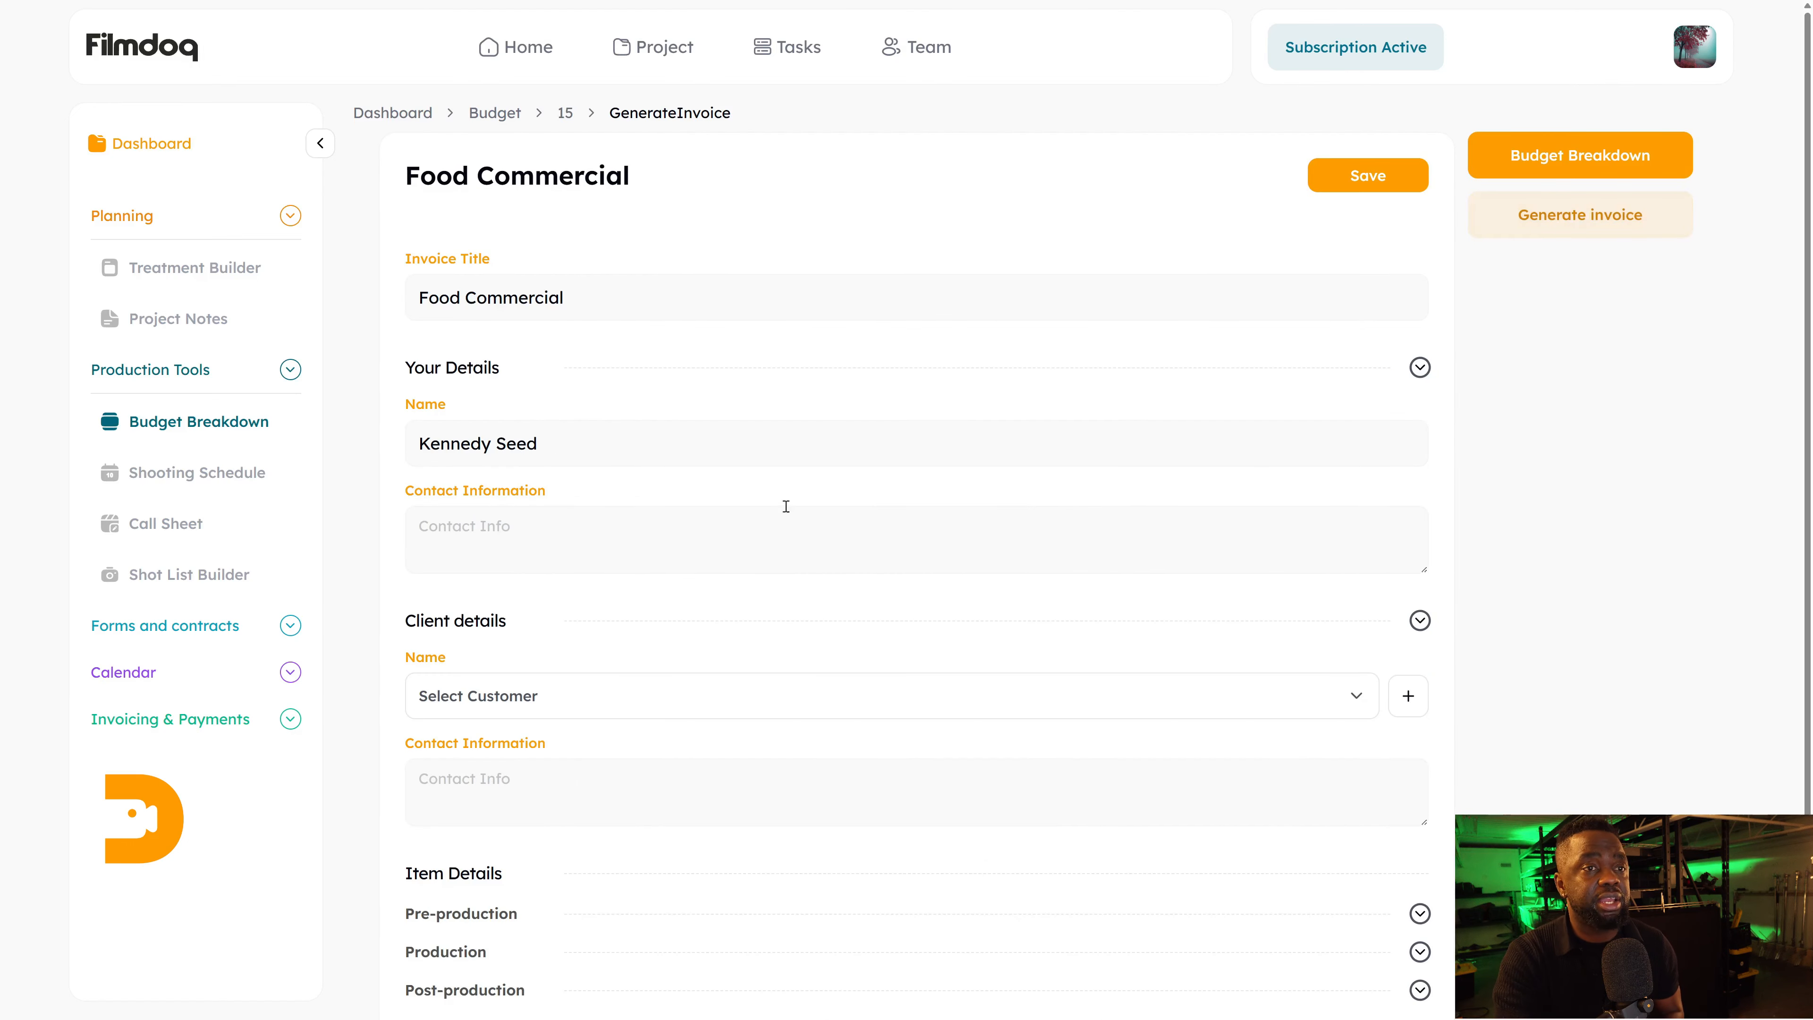
{"action": "scroll", "coordinate": [1028, 412], "scroll_direction": "down", "scroll_amount": 1}
{"action": "scroll", "coordinate": [1379, 259], "scroll_direction": "up", "scroll_amount": 1}
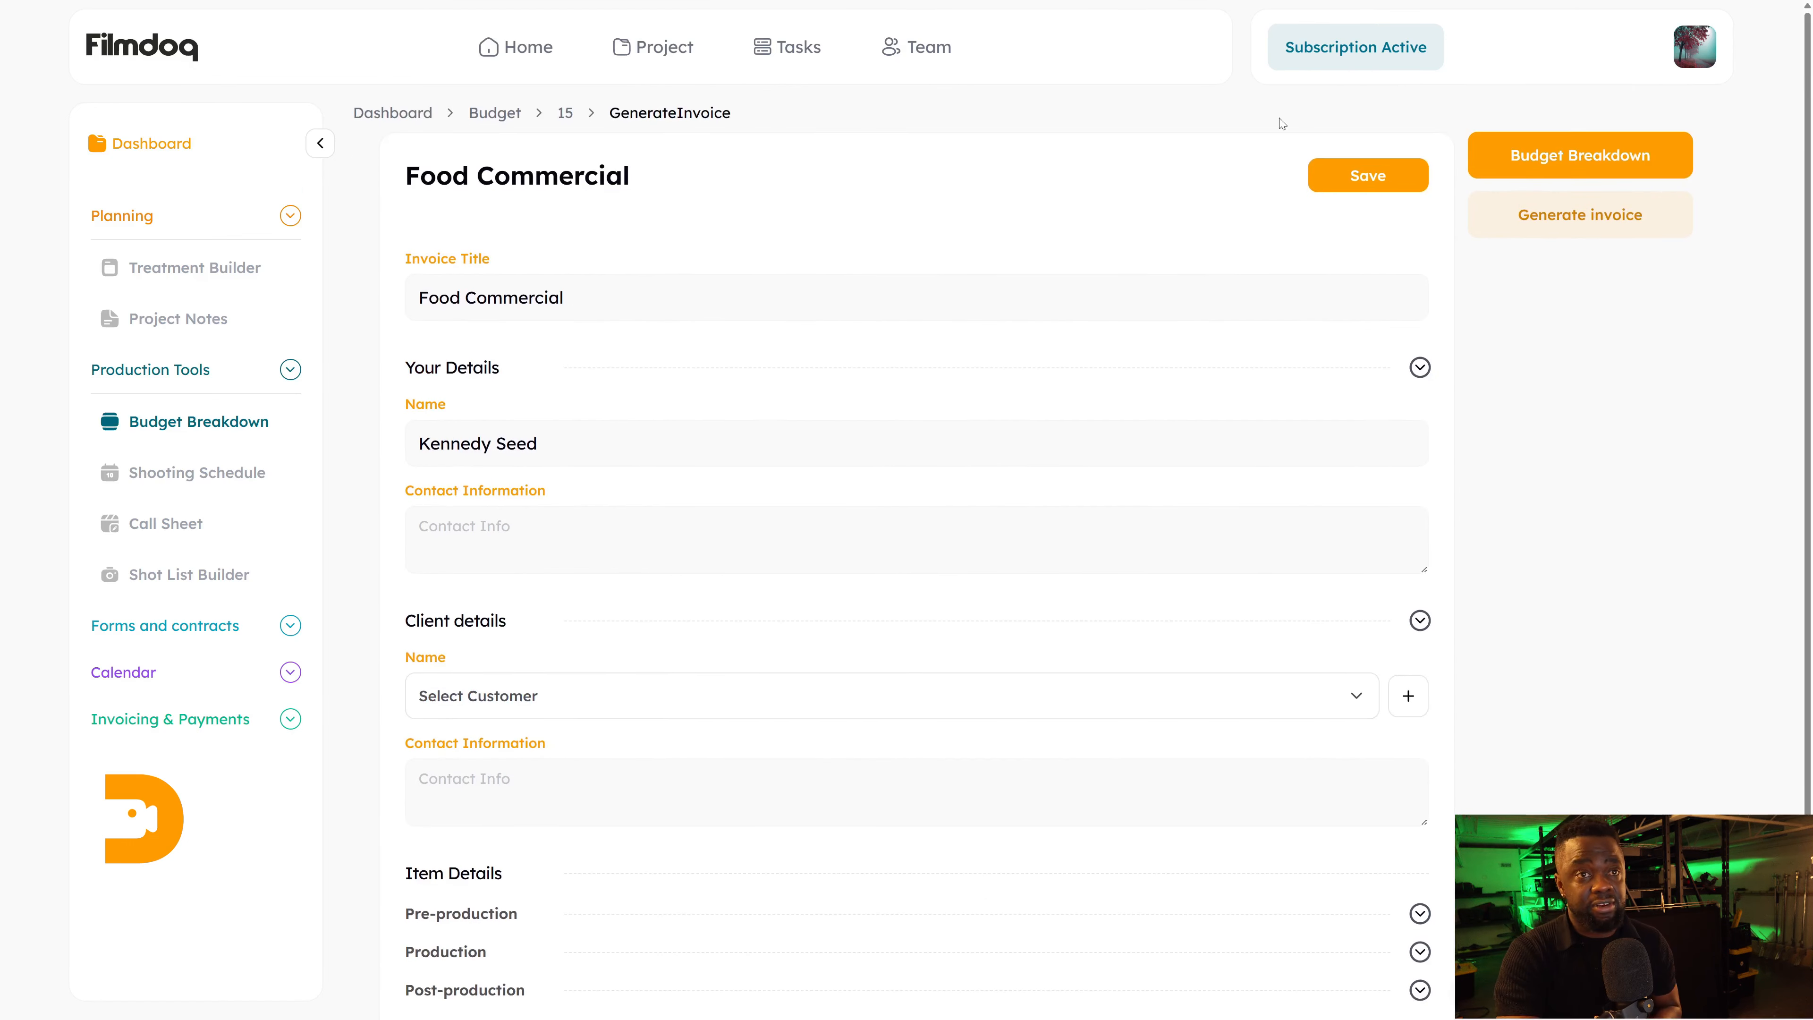
{"action": "scroll", "coordinate": [1281, 723], "scroll_direction": "down", "scroll_amount": 1}
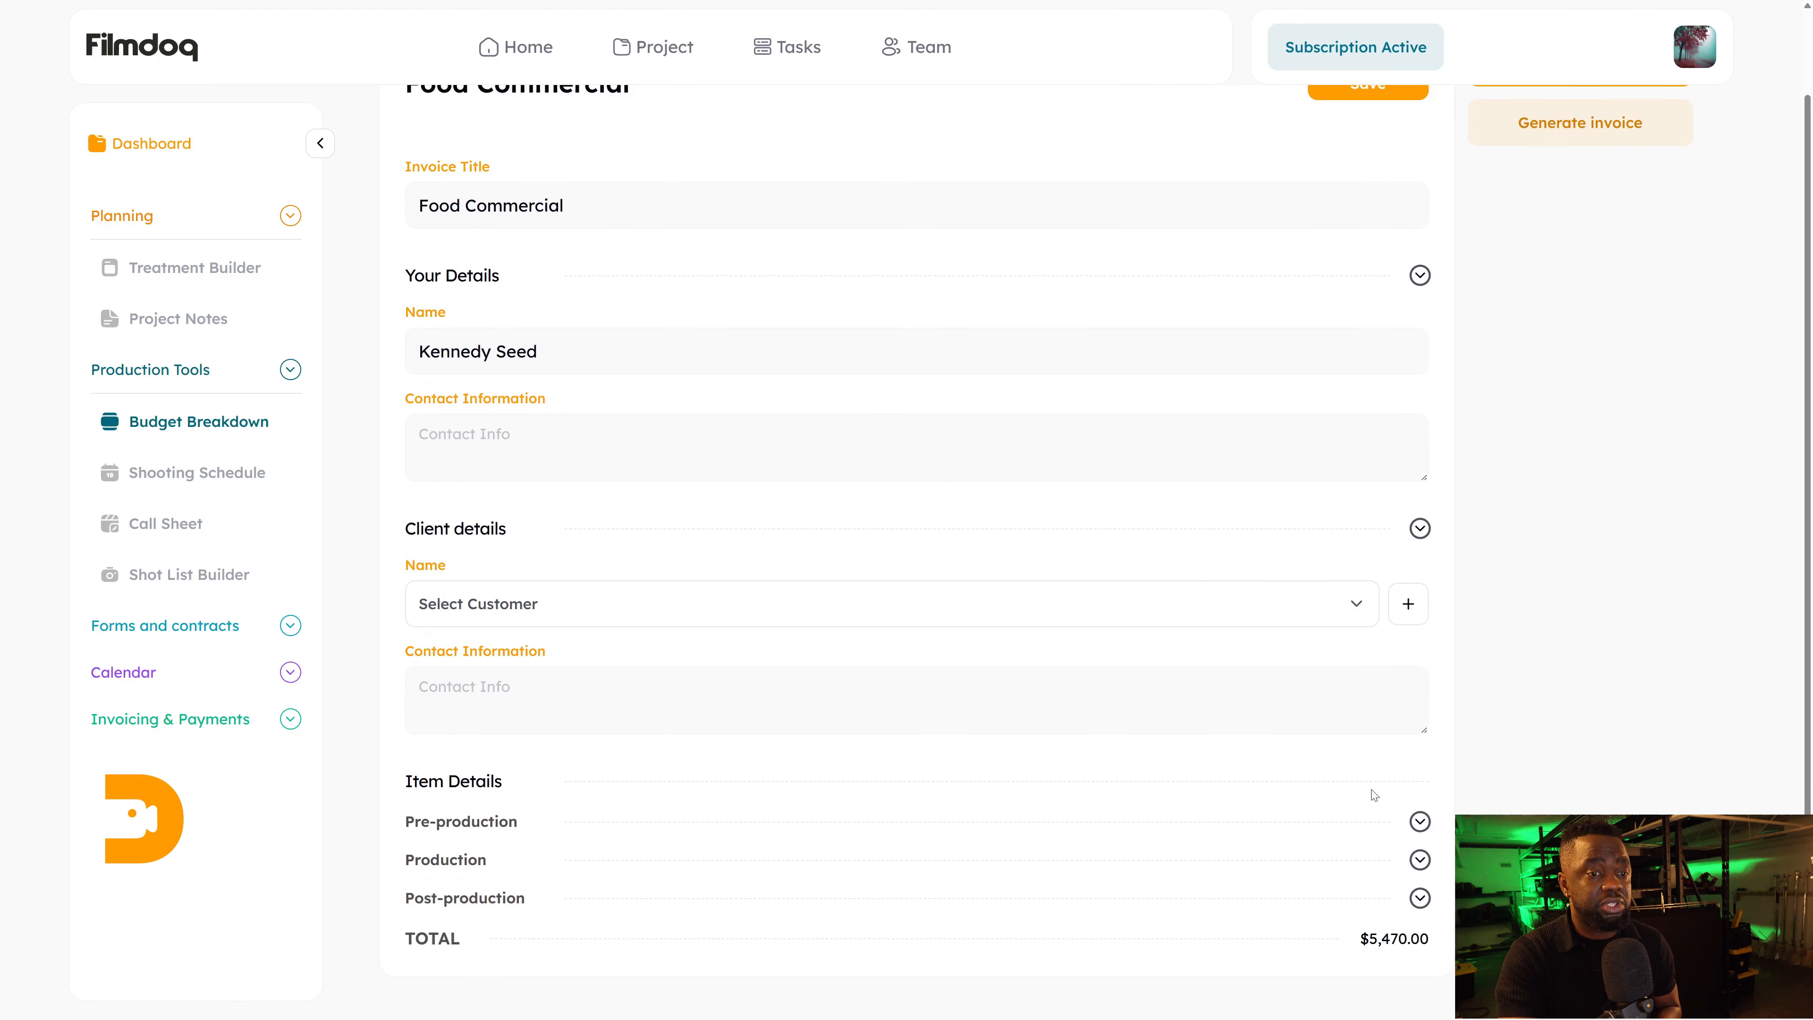
{"action": "left_click", "coordinate": [1420, 857]}
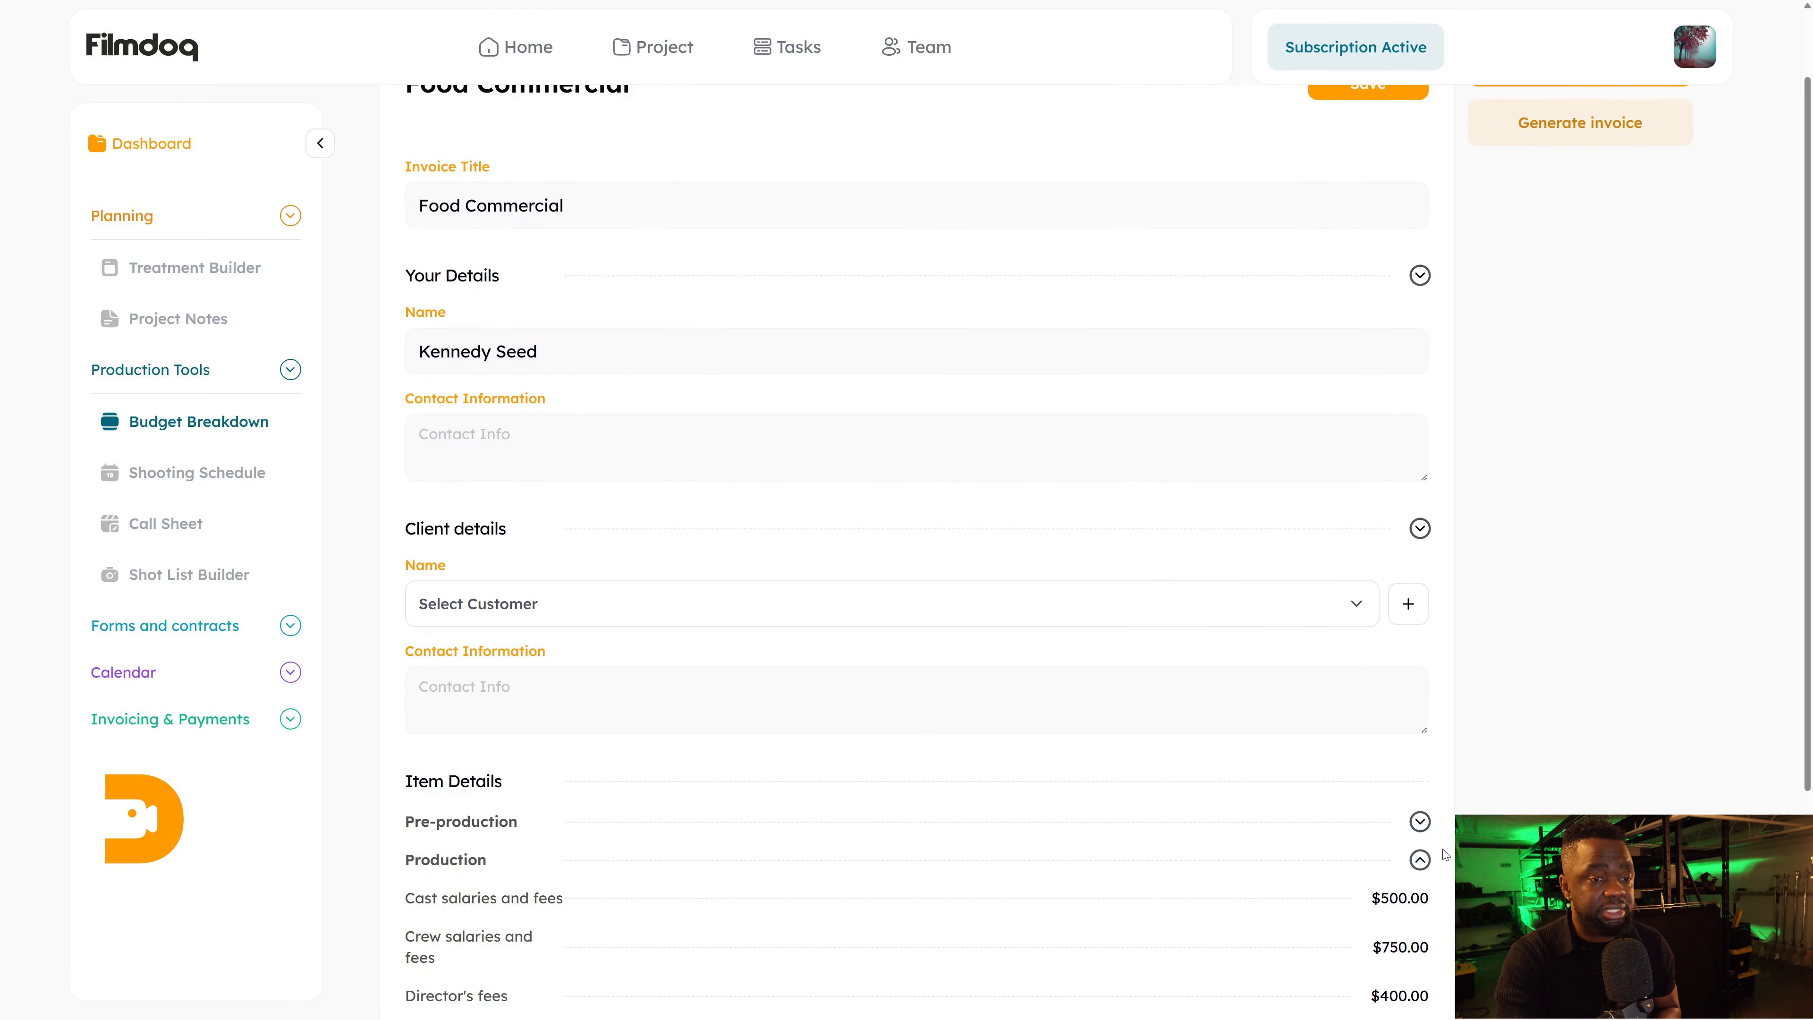
{"action": "scroll", "coordinate": [1185, 809], "scroll_direction": "down", "scroll_amount": 4}
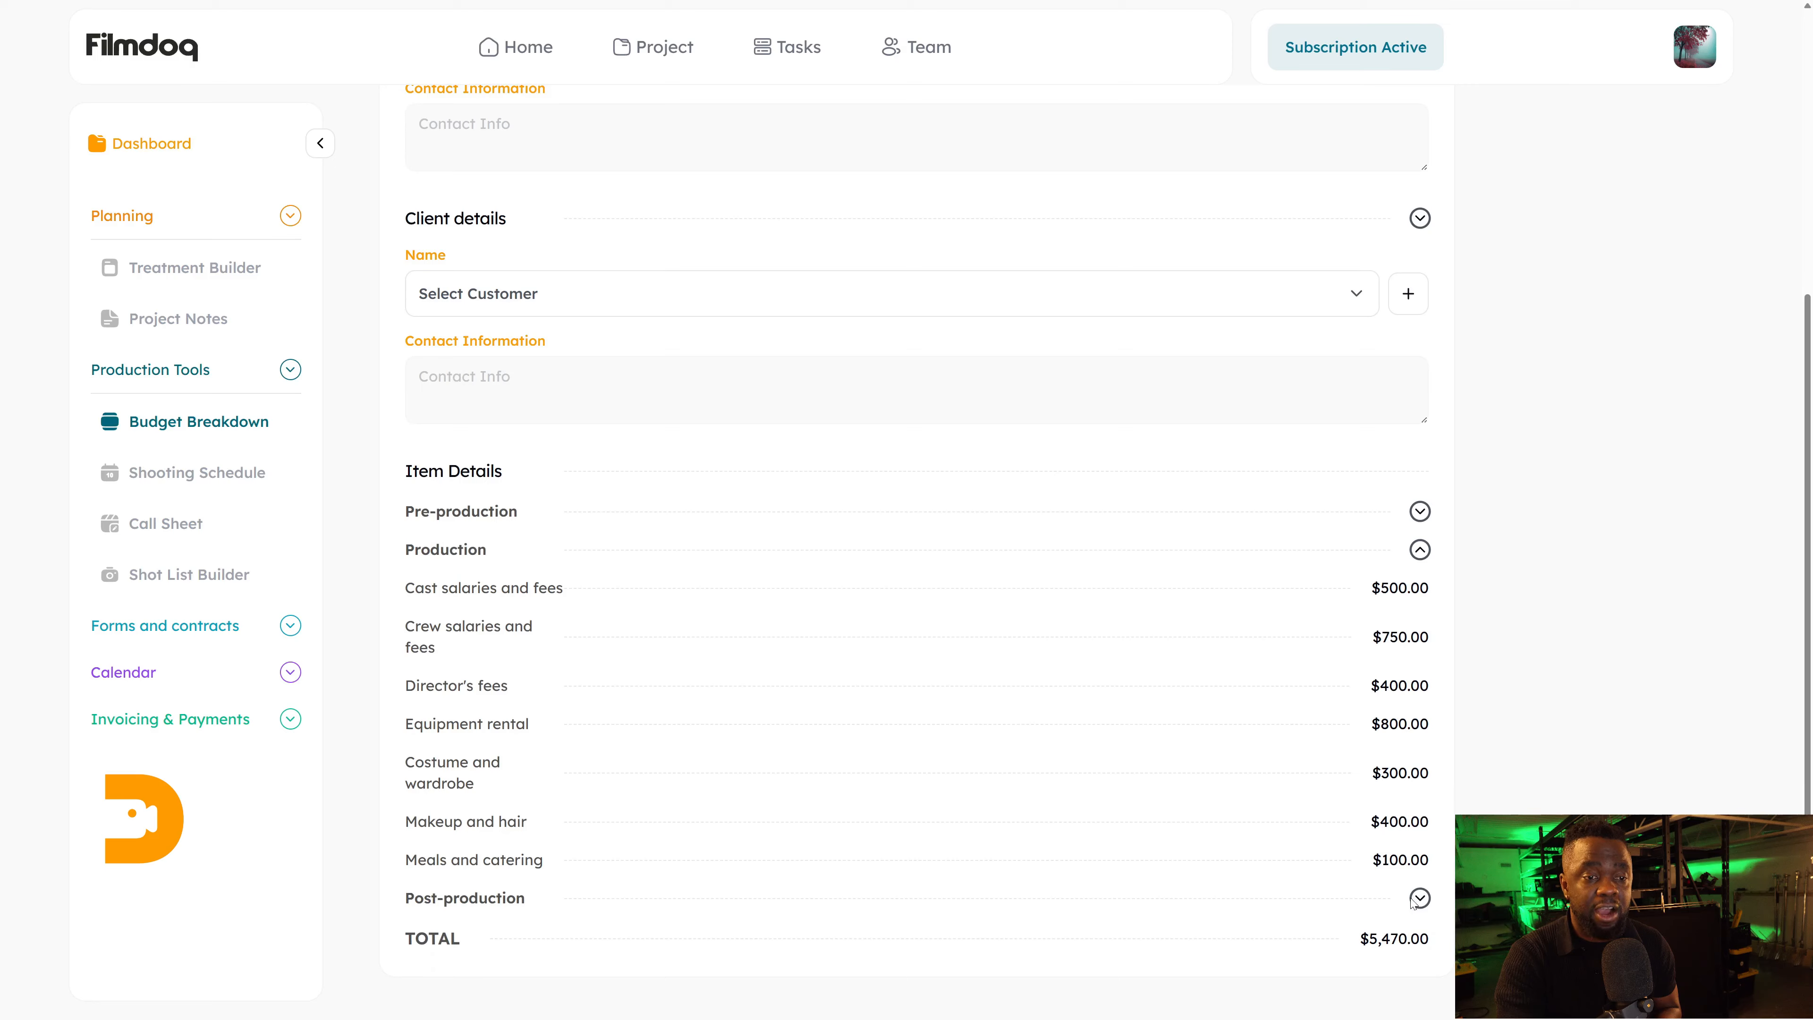